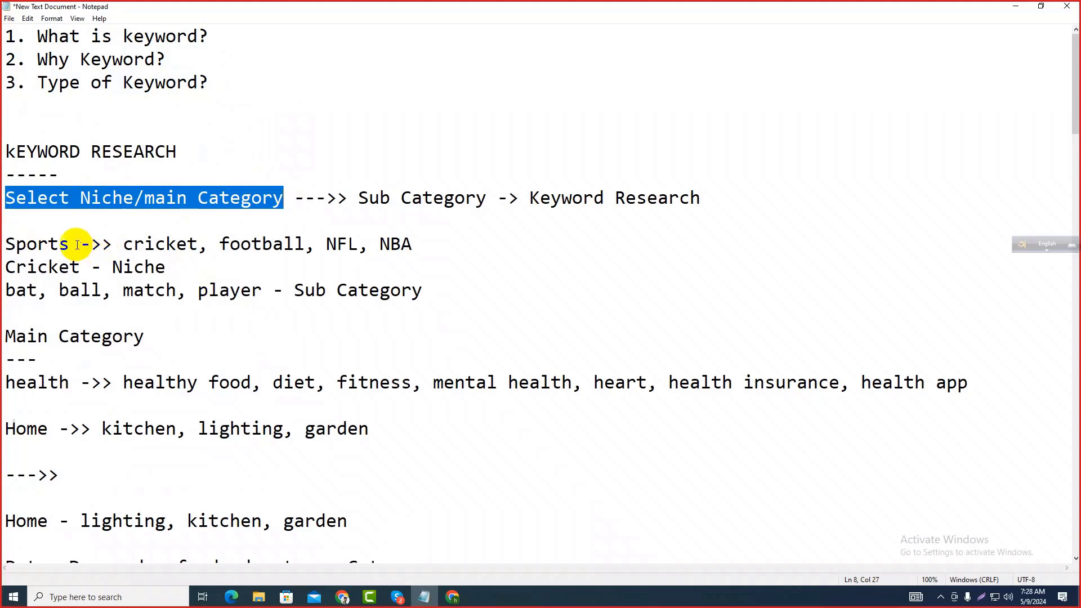
Review the notes on choosing a niche and sub category, including the Sports, health and Home examples.
{"action": "left_click_drag", "start_coordinate": [68, 246], "coordinate": [6, 246]}
{"action": "left_click_drag", "start_coordinate": [80, 268], "coordinate": [15, 269]}
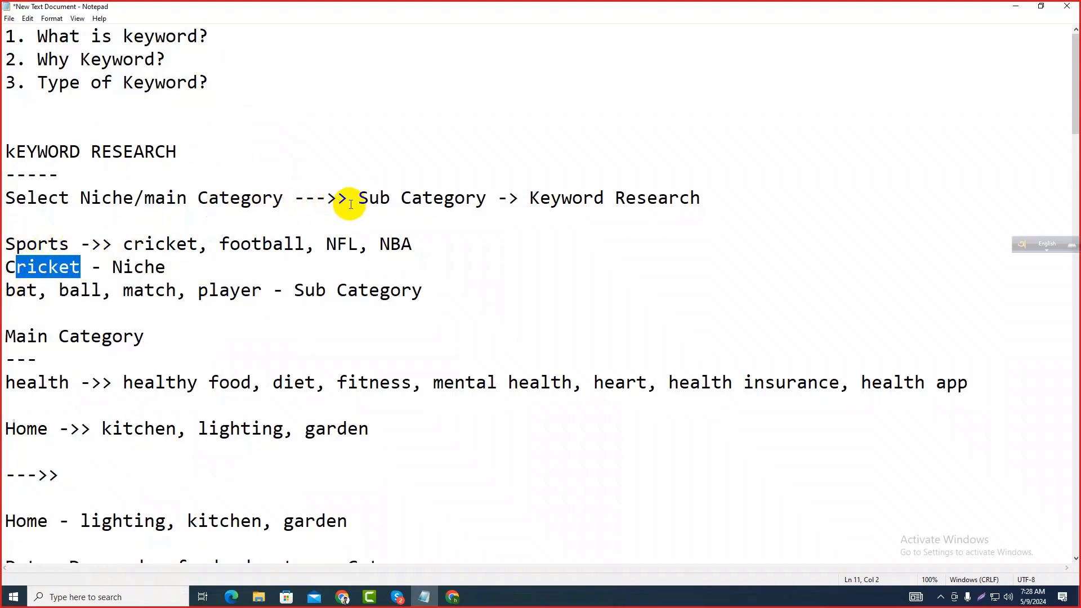
{"action": "left_click_drag", "start_coordinate": [348, 199], "coordinate": [698, 192]}
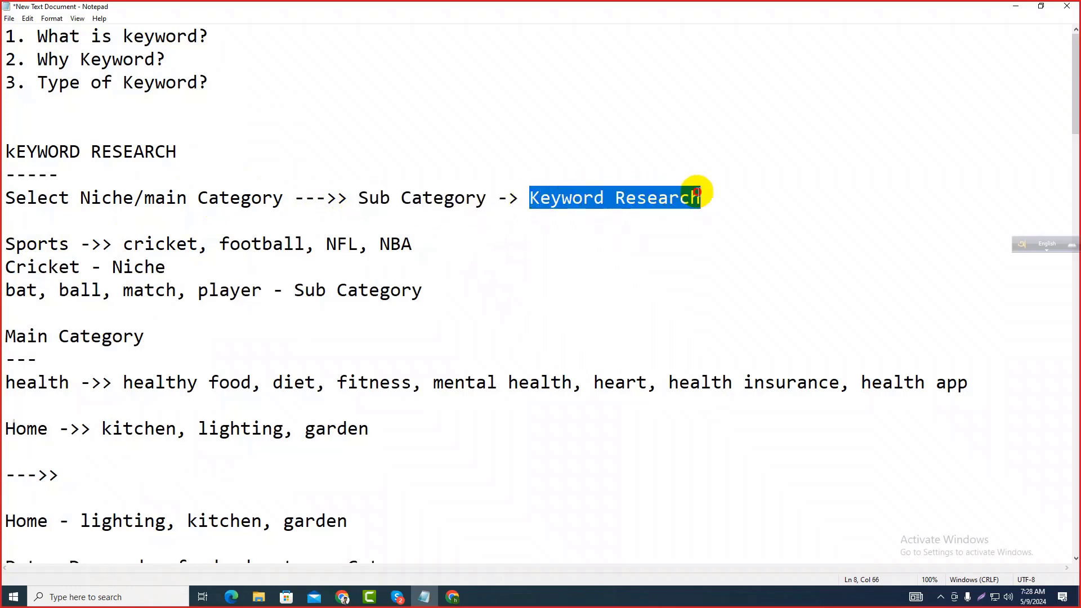
{"action": "scroll", "coordinate": [574, 198], "scroll_direction": "down", "scroll_amount": 2}
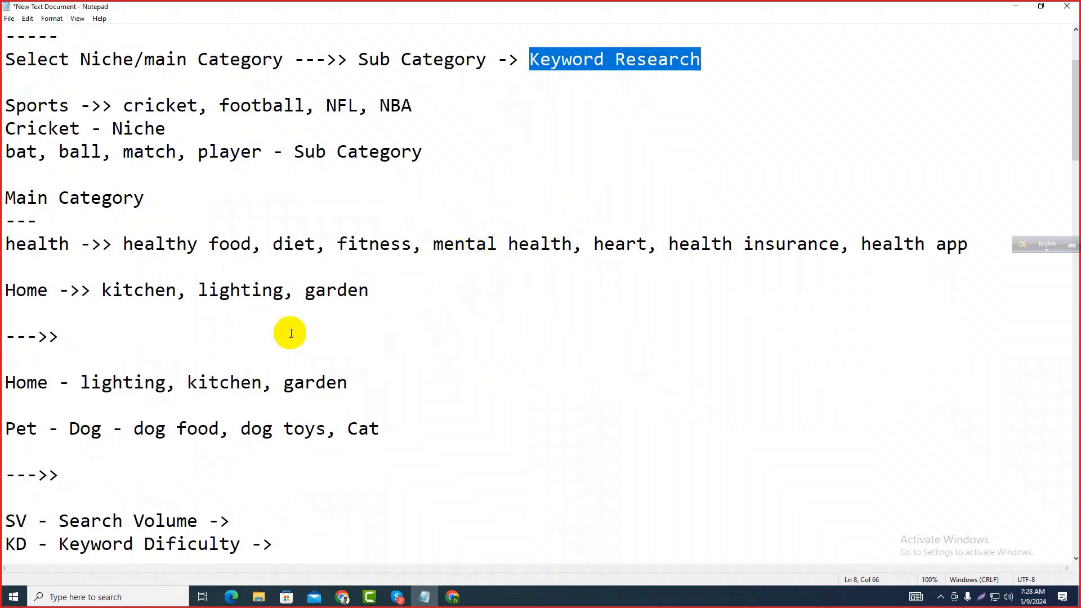
{"action": "left_click_drag", "start_coordinate": [70, 249], "coordinate": [25, 256]}
{"action": "left_click", "coordinate": [154, 240]}
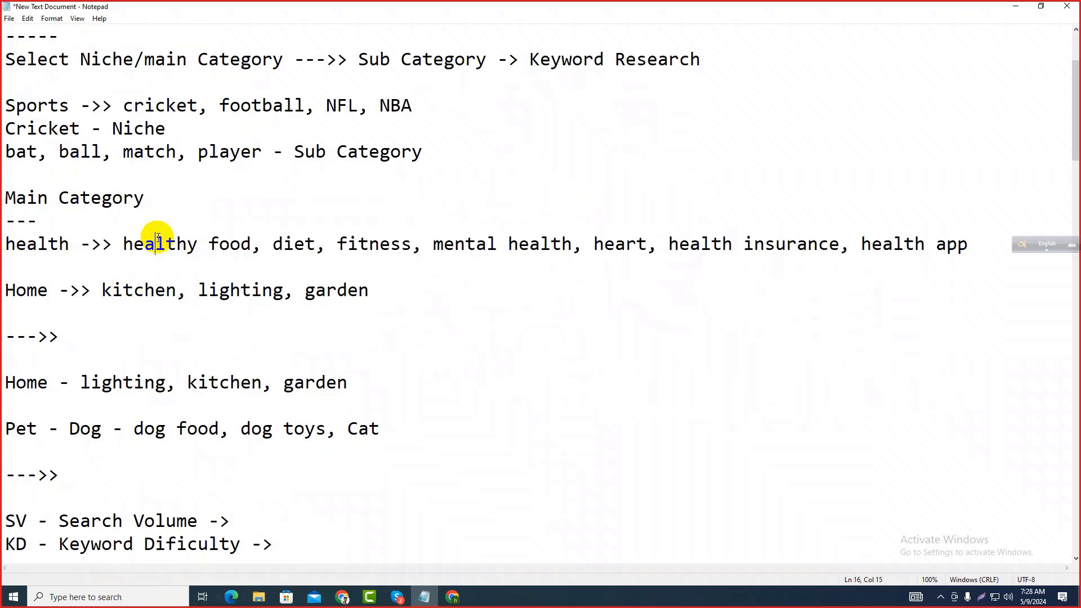
{"action": "scroll", "coordinate": [189, 245], "scroll_direction": "down", "scroll_amount": 1}
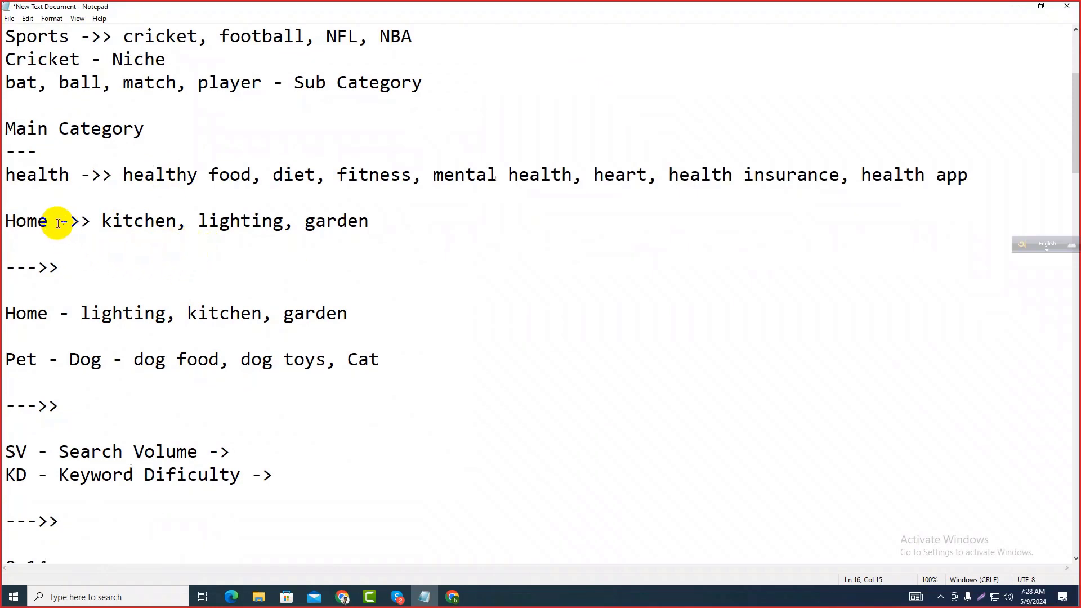
{"action": "left_click_drag", "start_coordinate": [62, 221], "coordinate": [18, 220]}
{"action": "left_click_drag", "start_coordinate": [91, 221], "coordinate": [375, 225]}
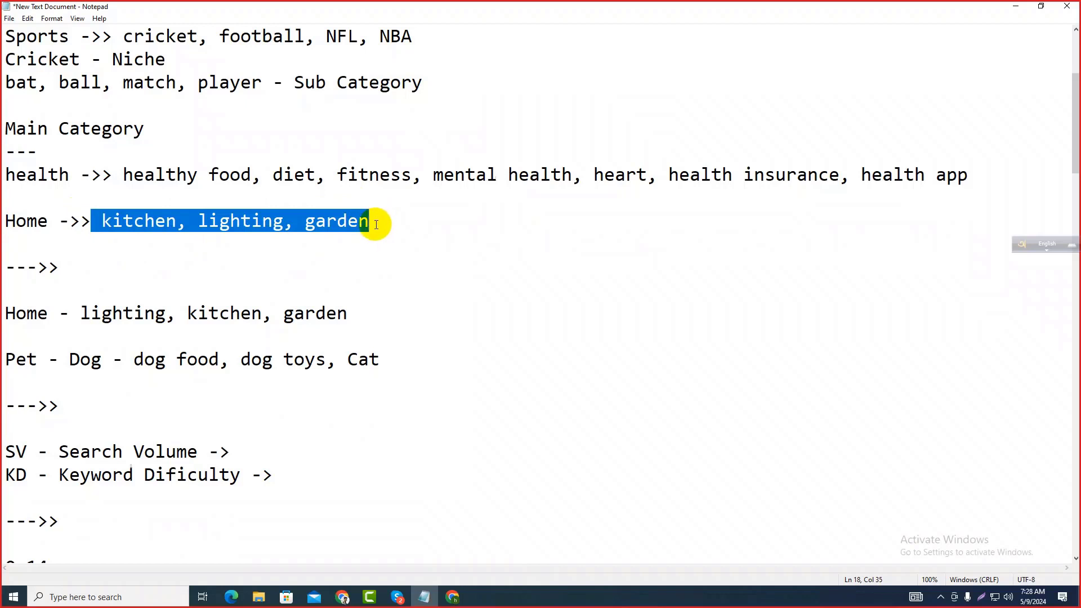
{"action": "scroll", "coordinate": [375, 225], "scroll_direction": "down", "scroll_amount": 3}
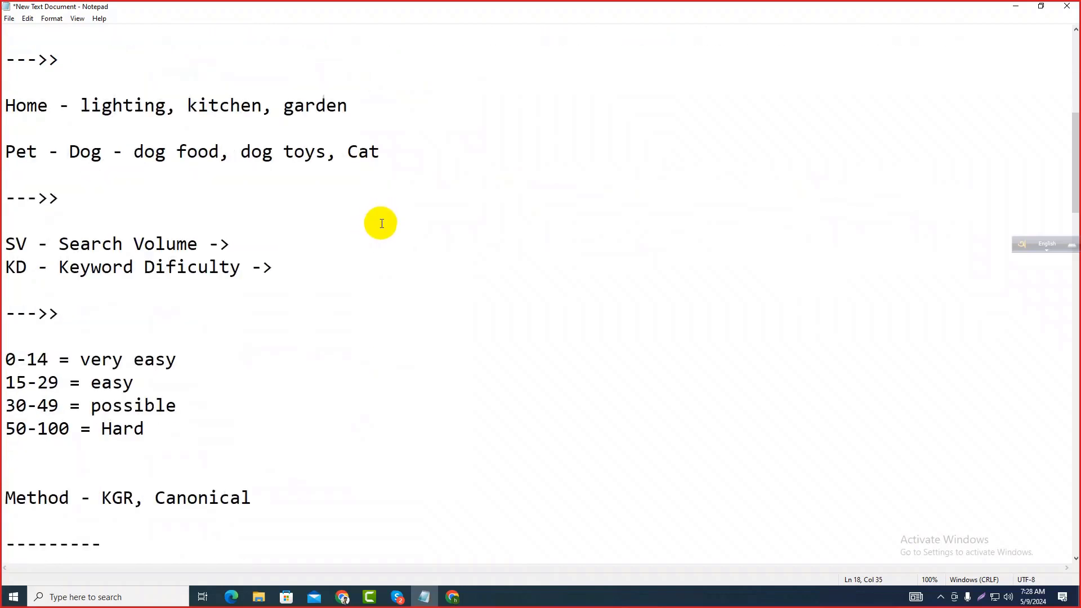
{"action": "scroll", "coordinate": [380, 225], "scroll_direction": "down", "scroll_amount": 7}
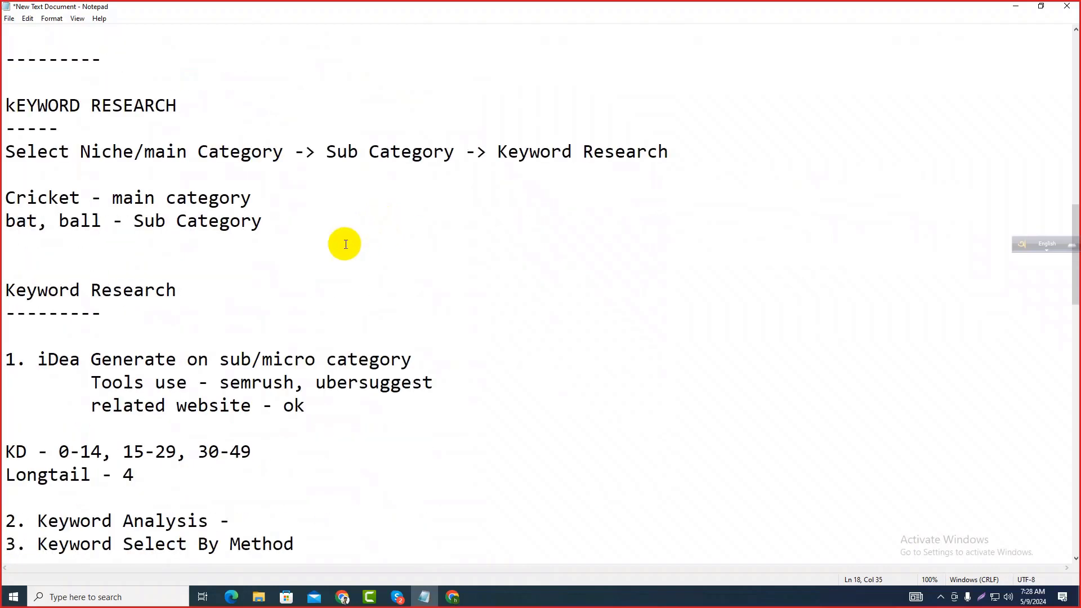
Examine the second keyword research section, covering the category order, the cricket example and the numbered research stages.
{"action": "left_click_drag", "start_coordinate": [5, 106], "coordinate": [190, 104]}
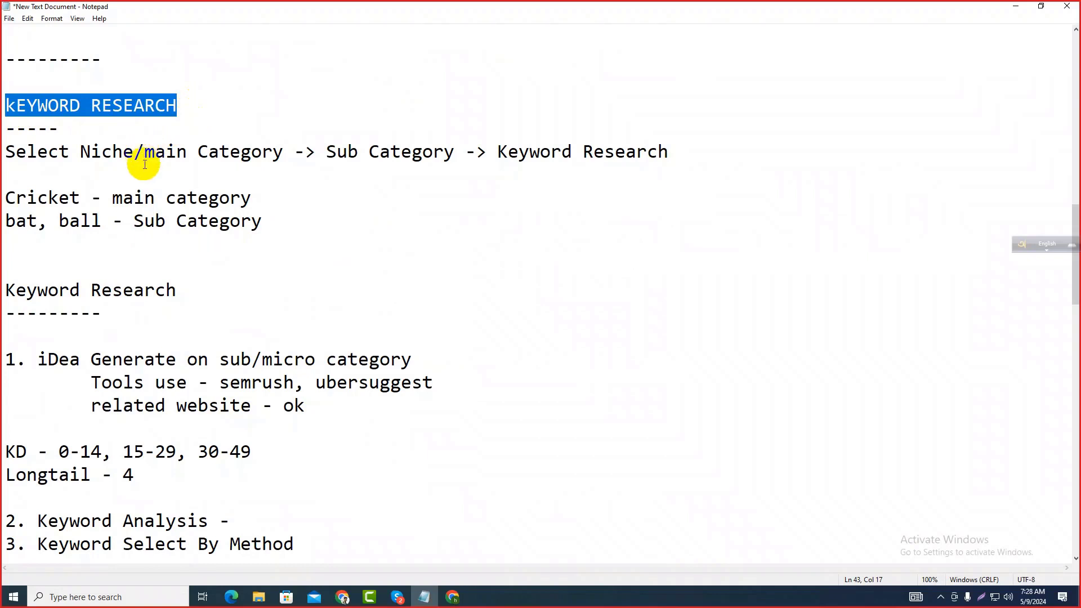
{"action": "left_click_drag", "start_coordinate": [7, 152], "coordinate": [513, 150]}
{"action": "left_click", "coordinate": [297, 204]}
{"action": "scroll", "coordinate": [264, 237], "scroll_direction": "down", "scroll_amount": 1}
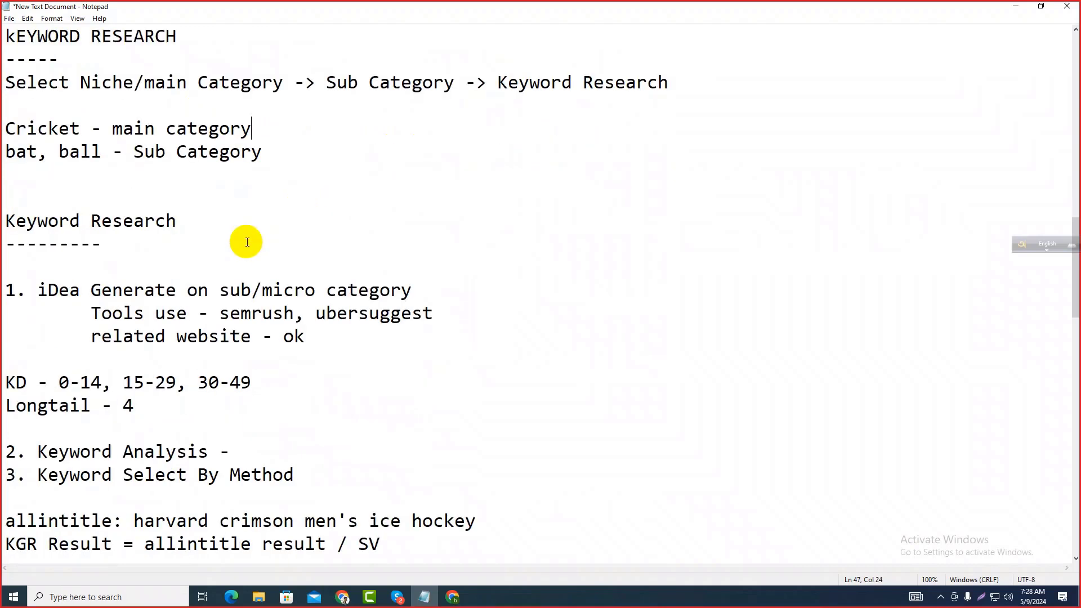
{"action": "left_click", "coordinate": [176, 233]}
{"action": "left_click_drag", "start_coordinate": [176, 233], "coordinate": [11, 238]}
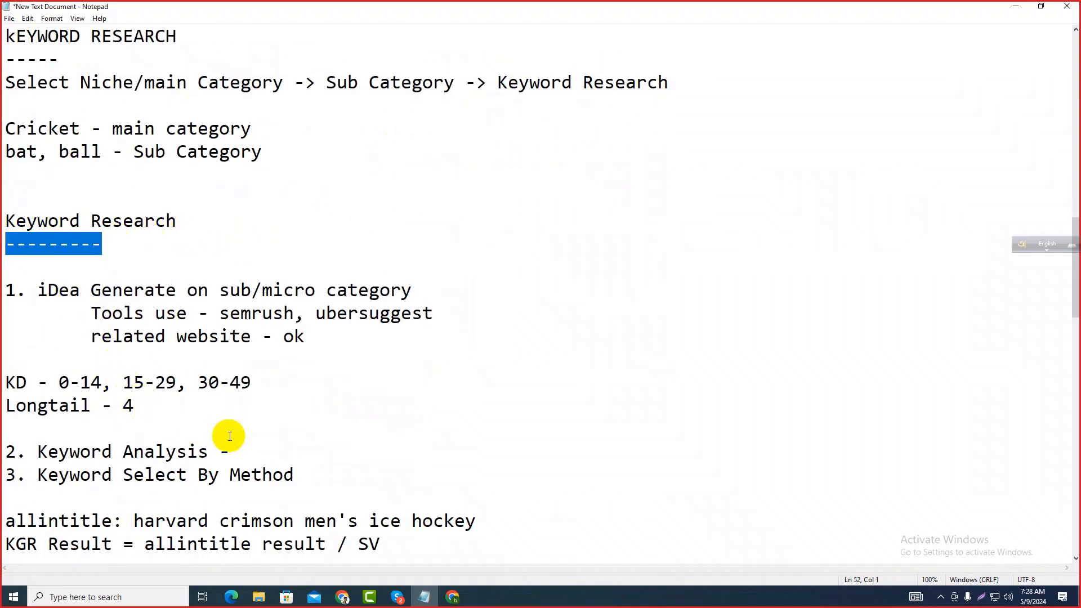
{"action": "left_click", "coordinate": [305, 476]}
{"action": "left_click_drag", "start_coordinate": [306, 476], "coordinate": [5, 291]}
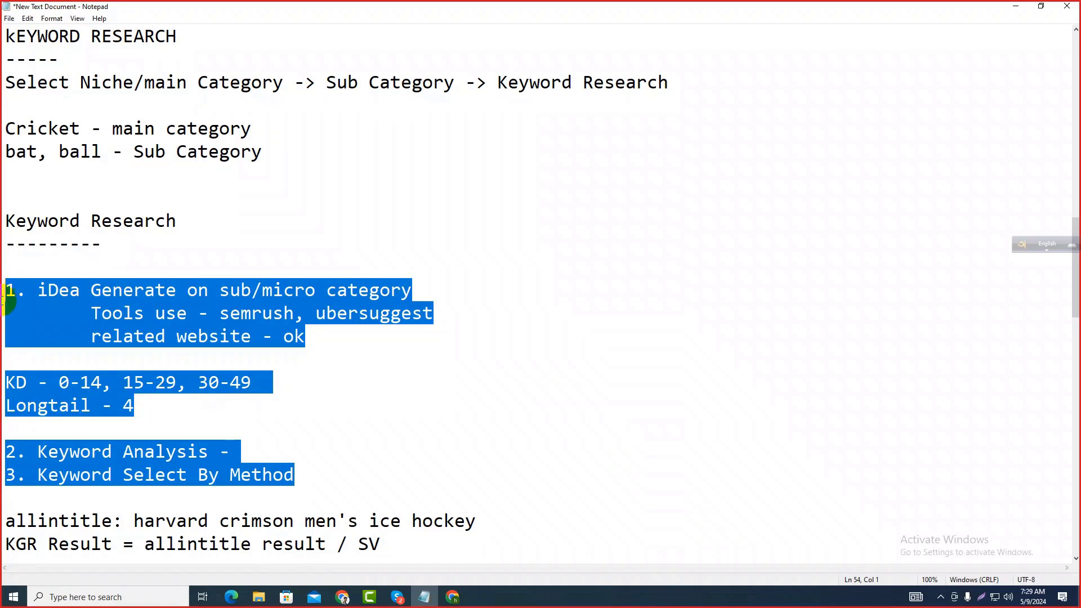
Read through the idea generation item for sub/micro categories and relate it to the Sub Category part of the category order.
{"action": "left_click", "coordinate": [220, 313]}
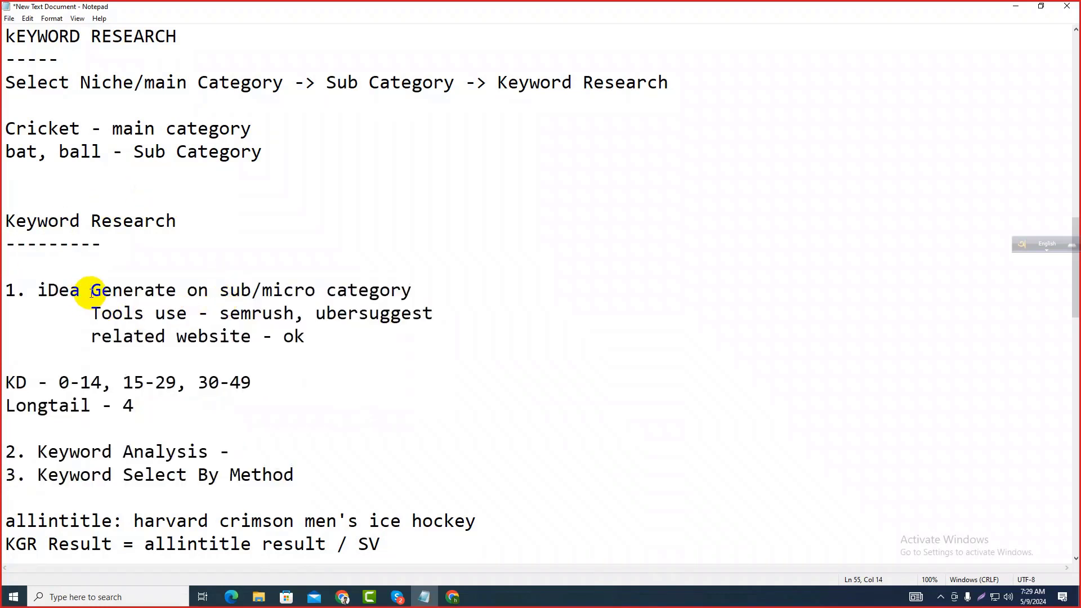
{"action": "left_click", "coordinate": [43, 290]}
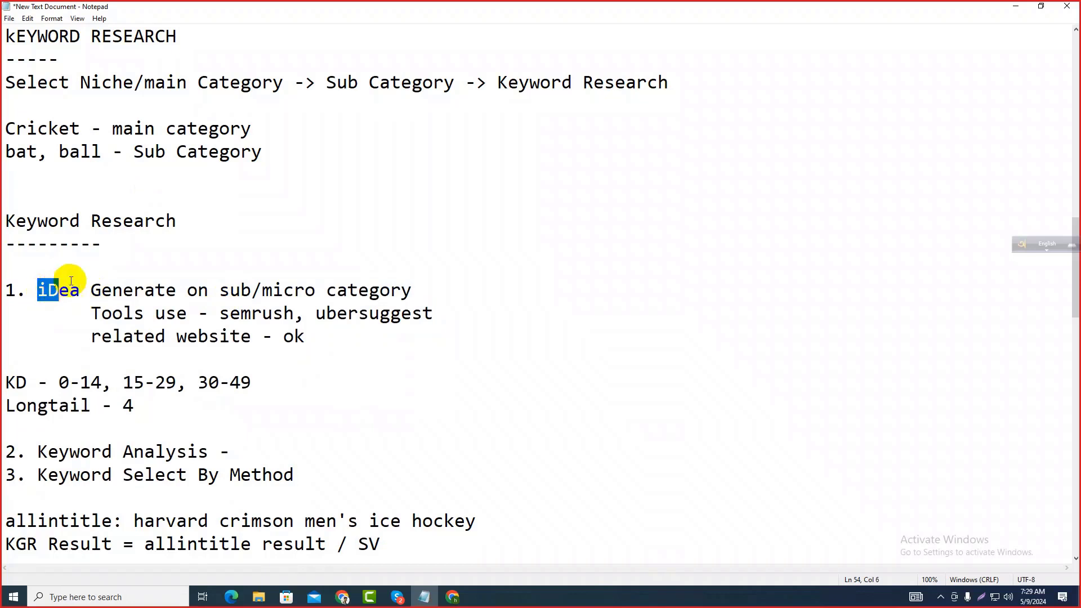
{"action": "left_click_drag", "start_coordinate": [185, 221], "coordinate": [9, 231]}
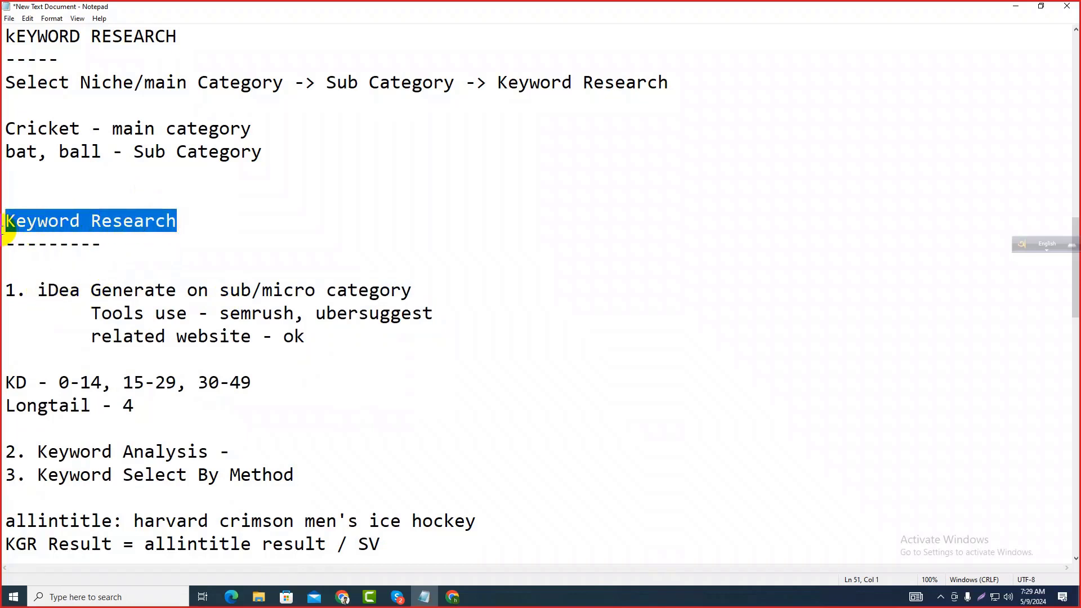
{"action": "left_click", "coordinate": [70, 263]}
{"action": "left_click_drag", "start_coordinate": [38, 288], "coordinate": [418, 284]}
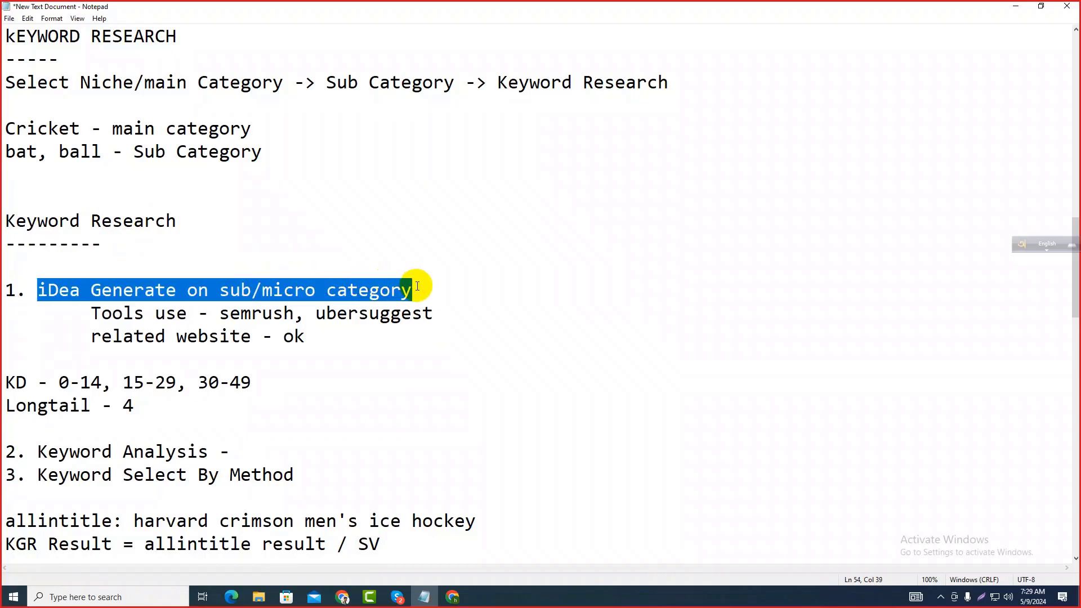
{"action": "left_click", "coordinate": [419, 288]}
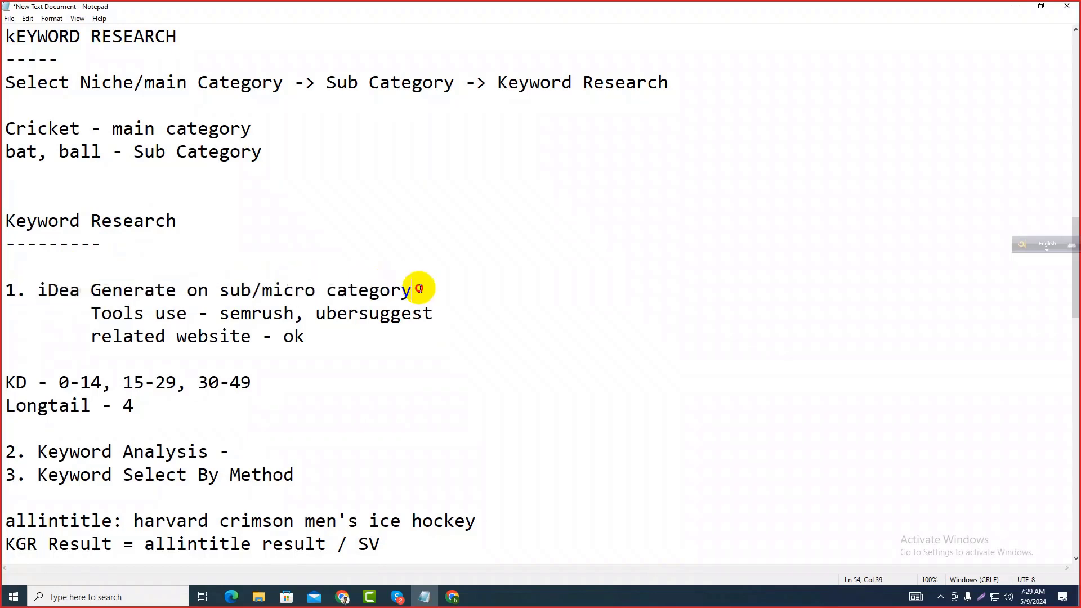
{"action": "left_click_drag", "start_coordinate": [421, 289], "coordinate": [39, 288]}
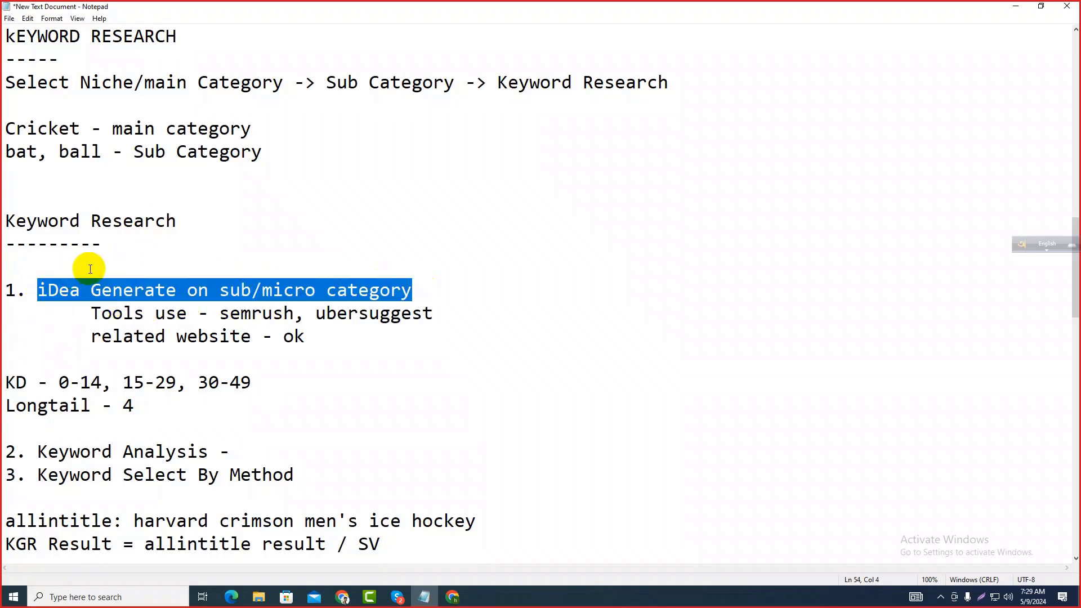
{"action": "left_click", "coordinate": [38, 289]}
{"action": "left_click_drag", "start_coordinate": [37, 290], "coordinate": [167, 285]}
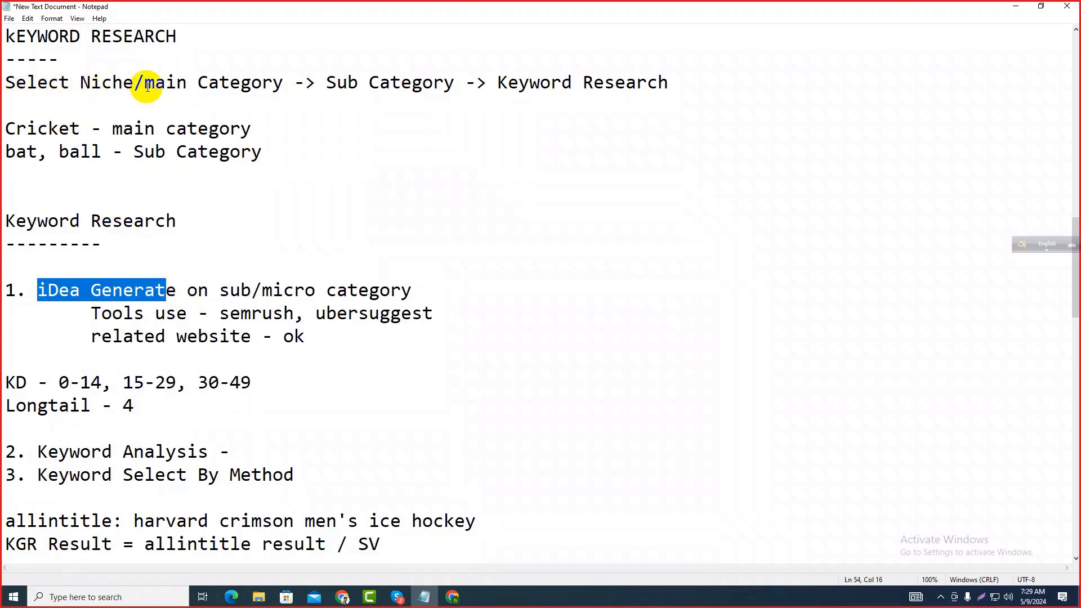
{"action": "left_click_drag", "start_coordinate": [312, 85], "coordinate": [413, 85]}
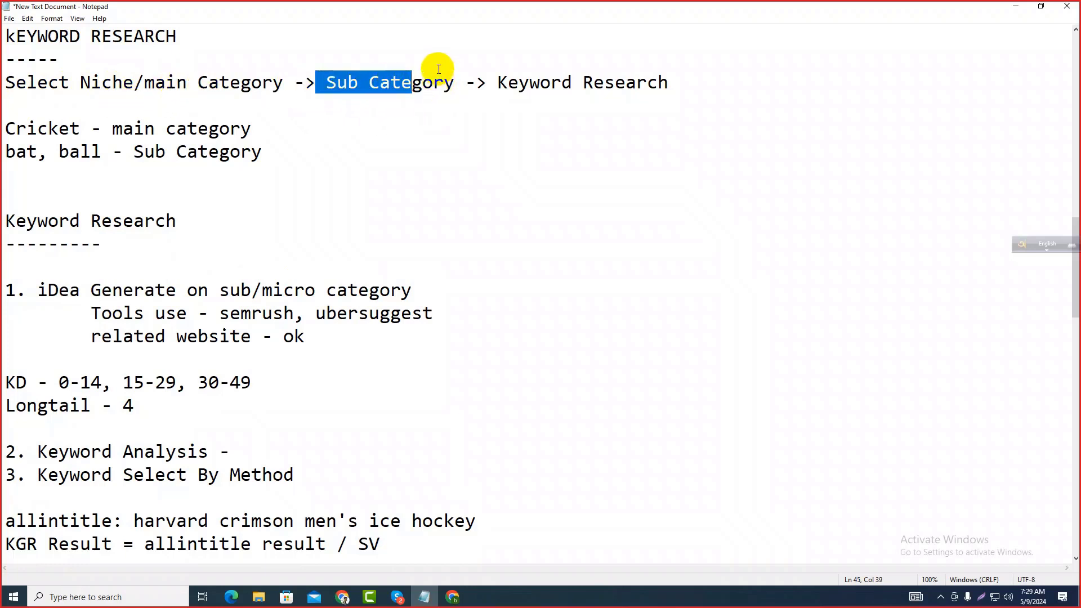
{"action": "left_click_drag", "start_coordinate": [415, 289], "coordinate": [12, 294]}
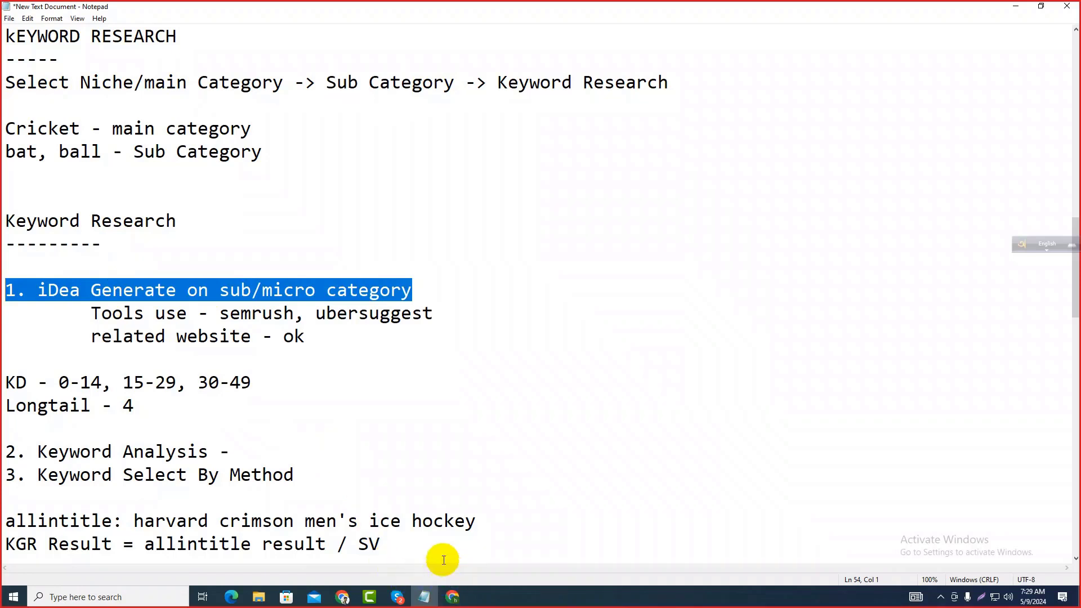
{"action": "mouse_move", "coordinate": [450, 595]}
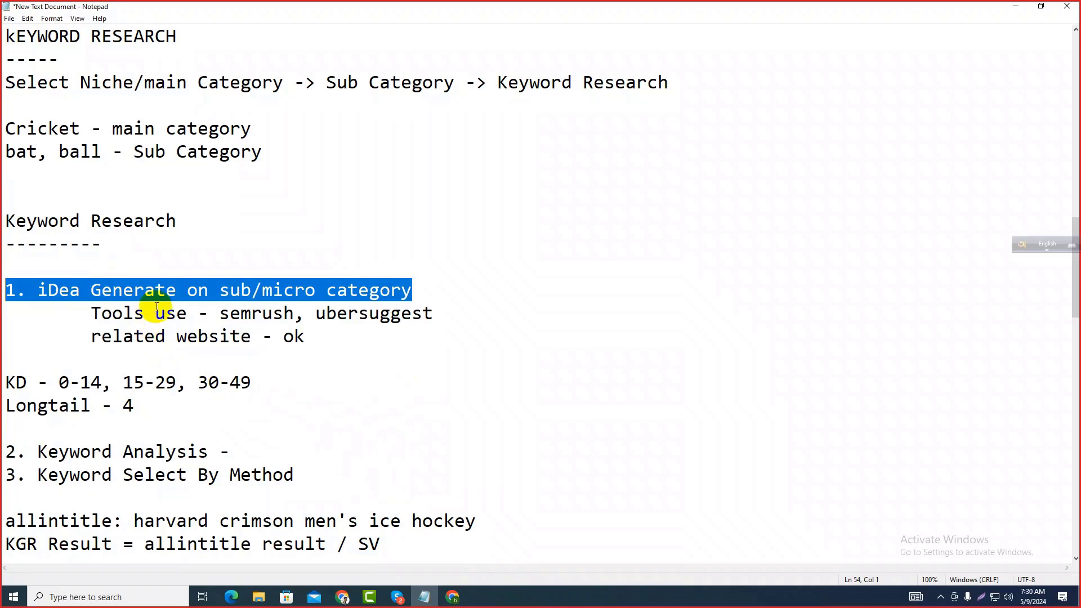
Add the line "sub category ->> Kitchen" beneath the related website note, separated from it by a blank line.
{"action": "left_click", "coordinate": [313, 337]}
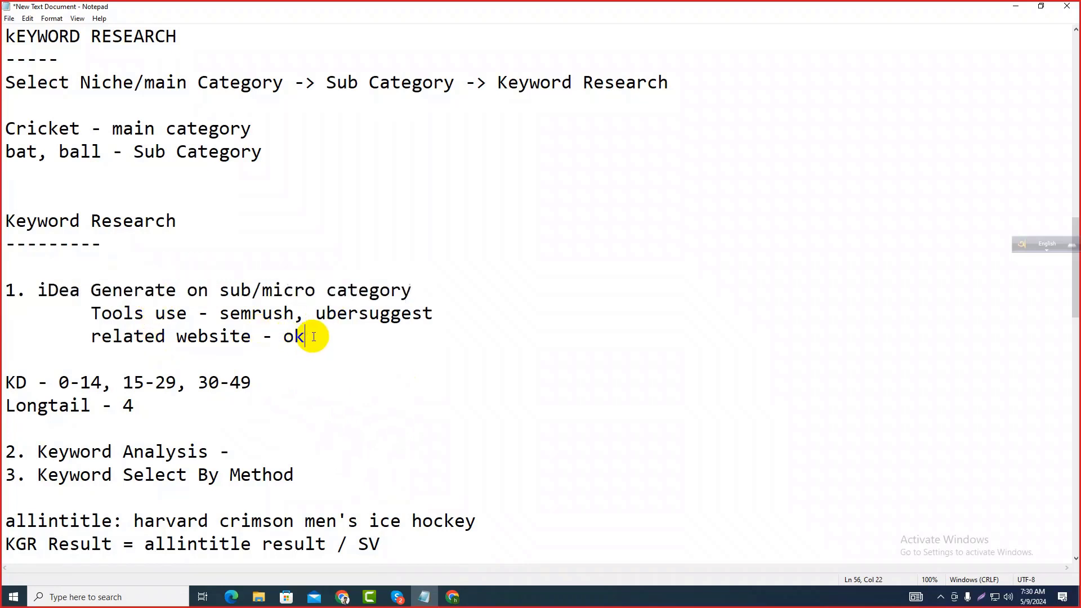
{"action": "key", "text": "Return"}
{"action": "key", "text": "Return"}
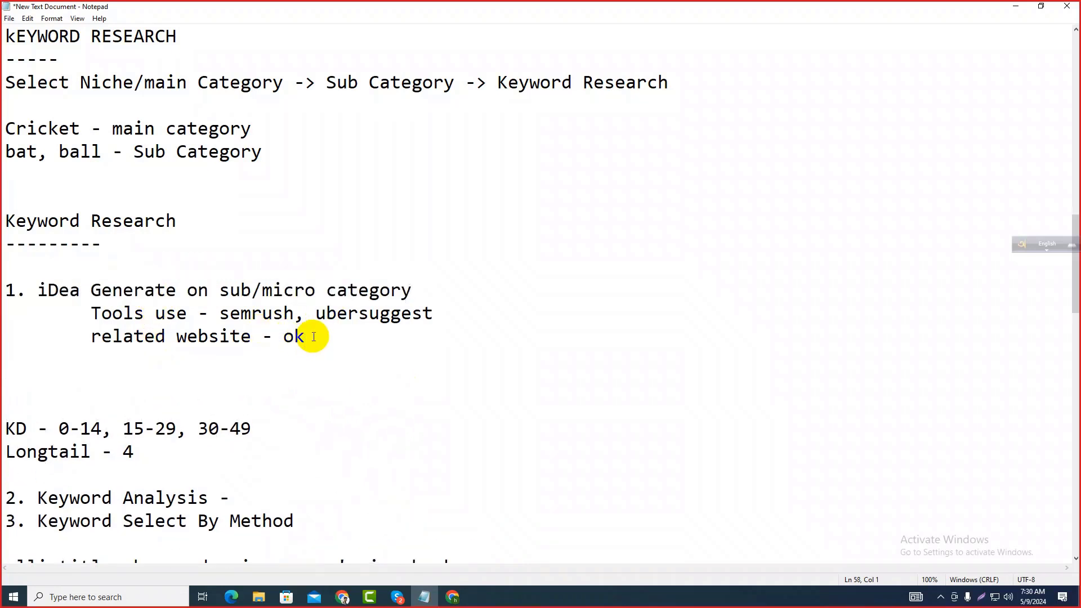
{"action": "type", "text": "Kitch"}
{"action": "type", "text": "en"}
{"action": "type", "text": " sub ca"}
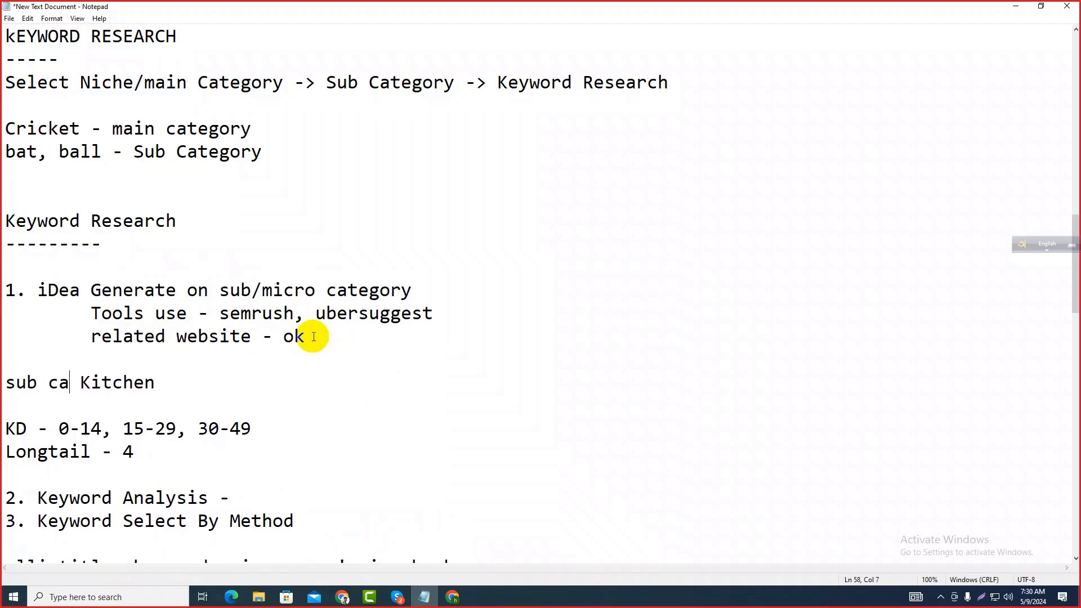
{"action": "type", "text": "tego"}
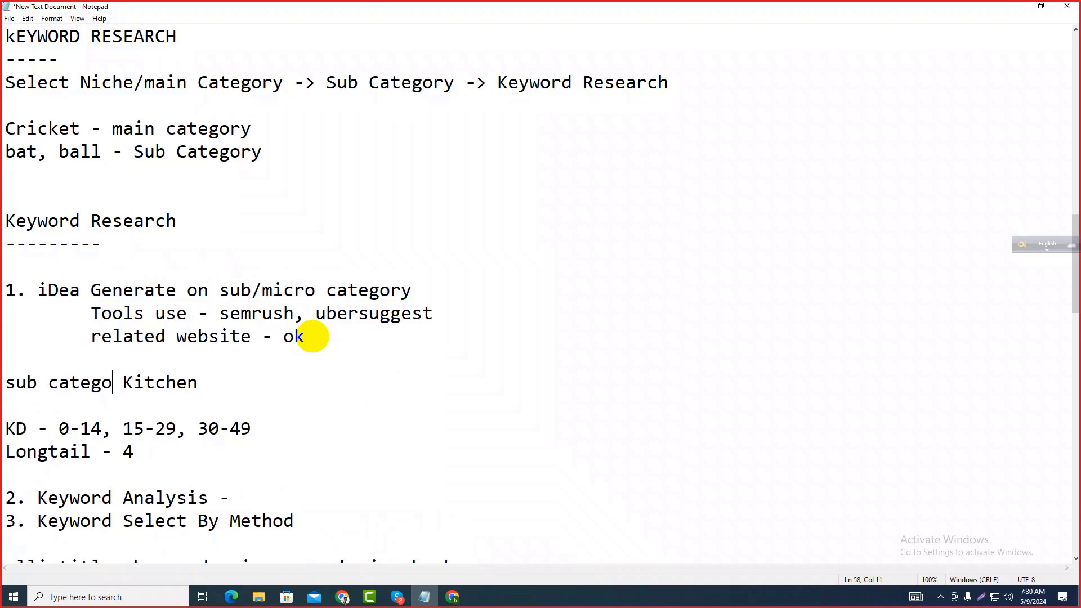
{"action": "type", "text": "ry -"}
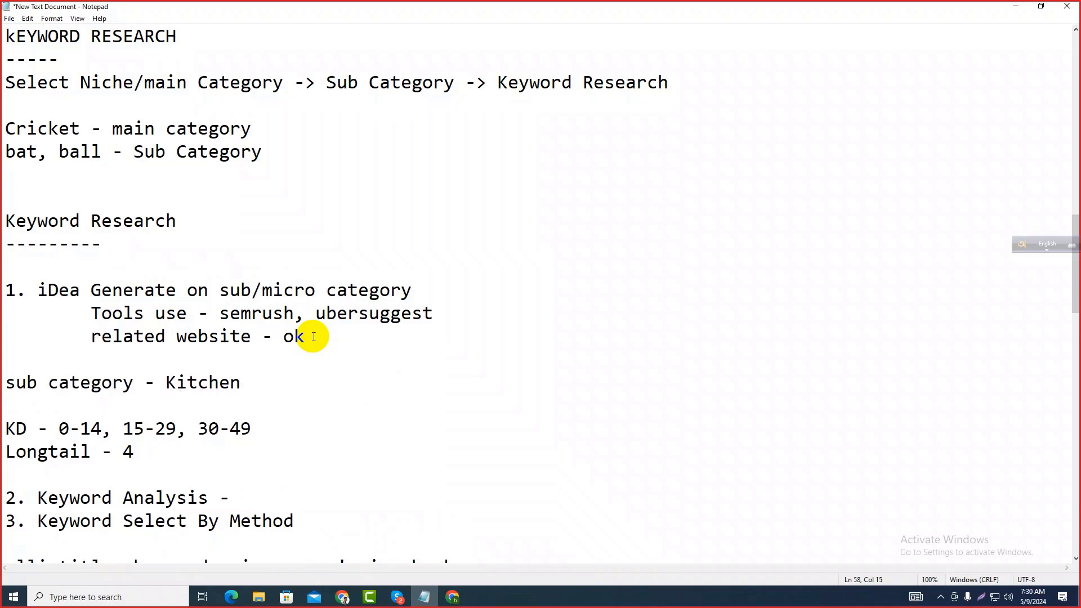
{"action": "type", "text": ">>"}
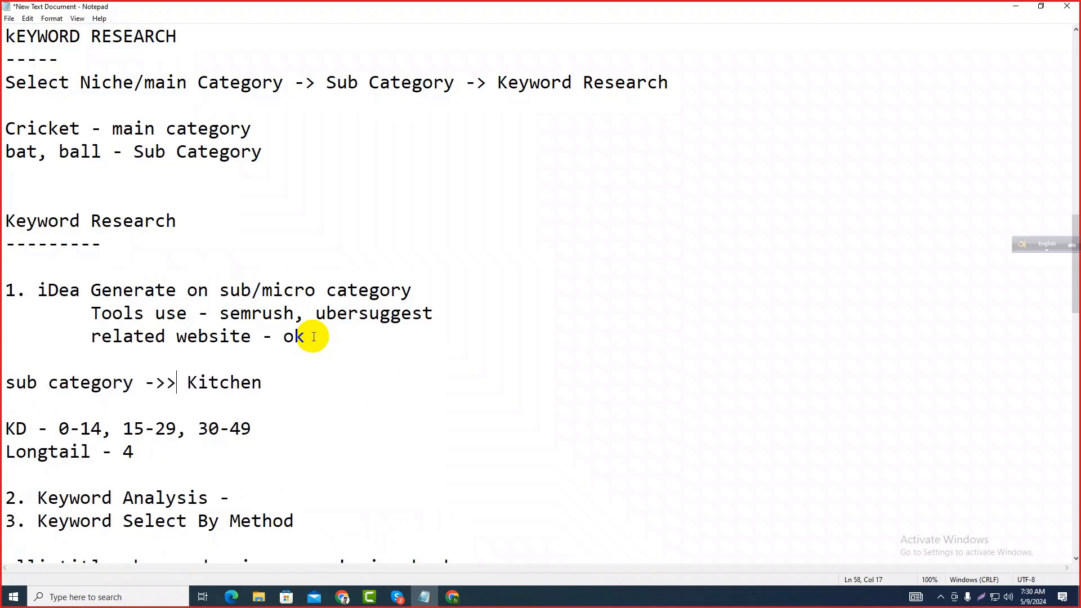
{"action": "left_click_drag", "start_coordinate": [282, 381], "coordinate": [6, 378]}
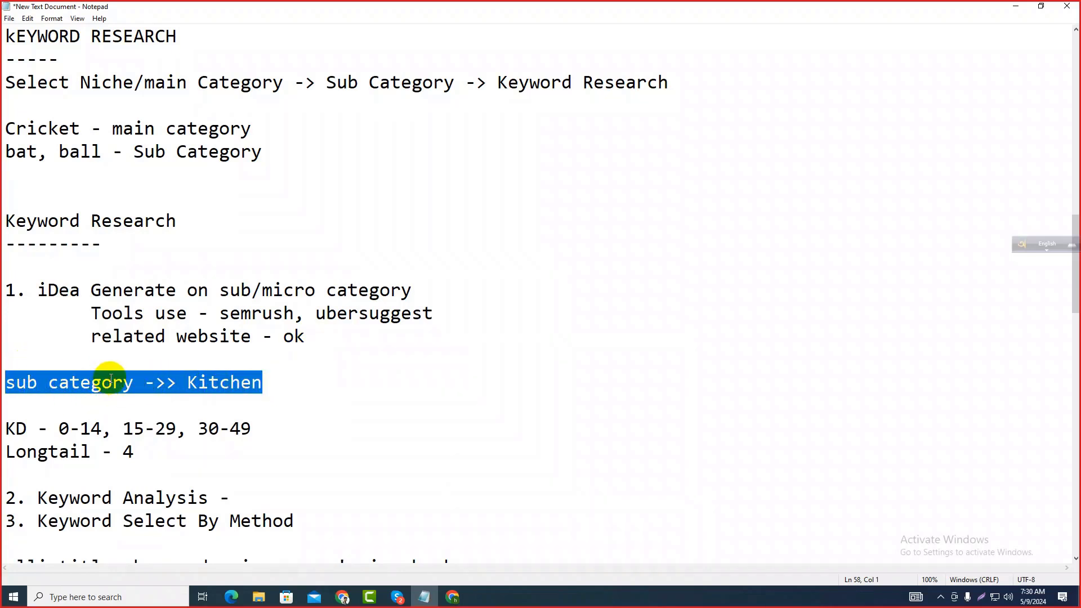
{"action": "left_click", "coordinate": [189, 383]}
{"action": "left_click_drag", "start_coordinate": [190, 385], "coordinate": [264, 383]}
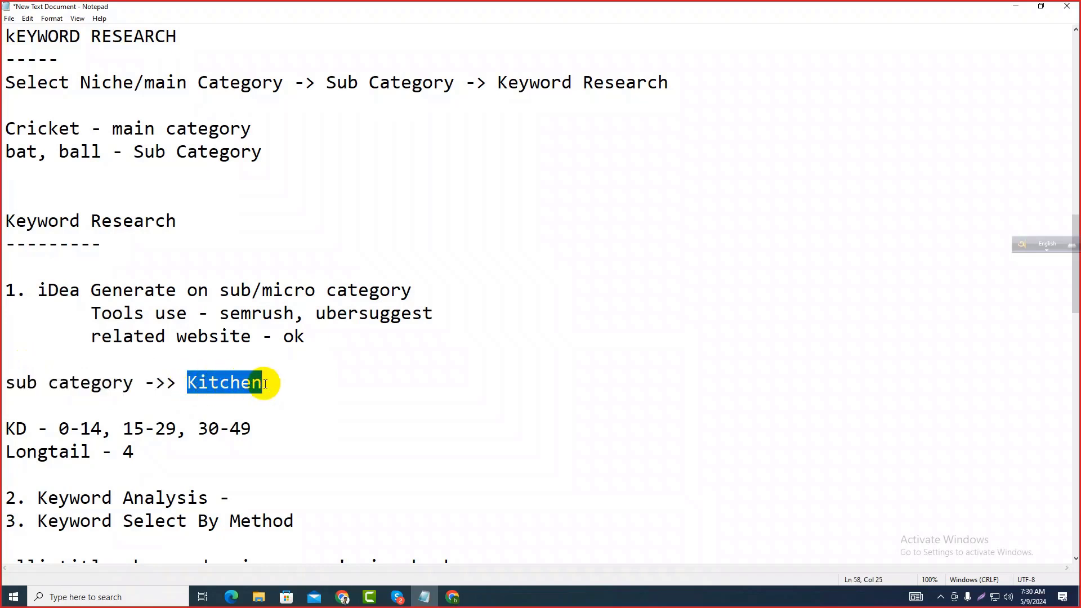
{"action": "left_click", "coordinate": [264, 384]}
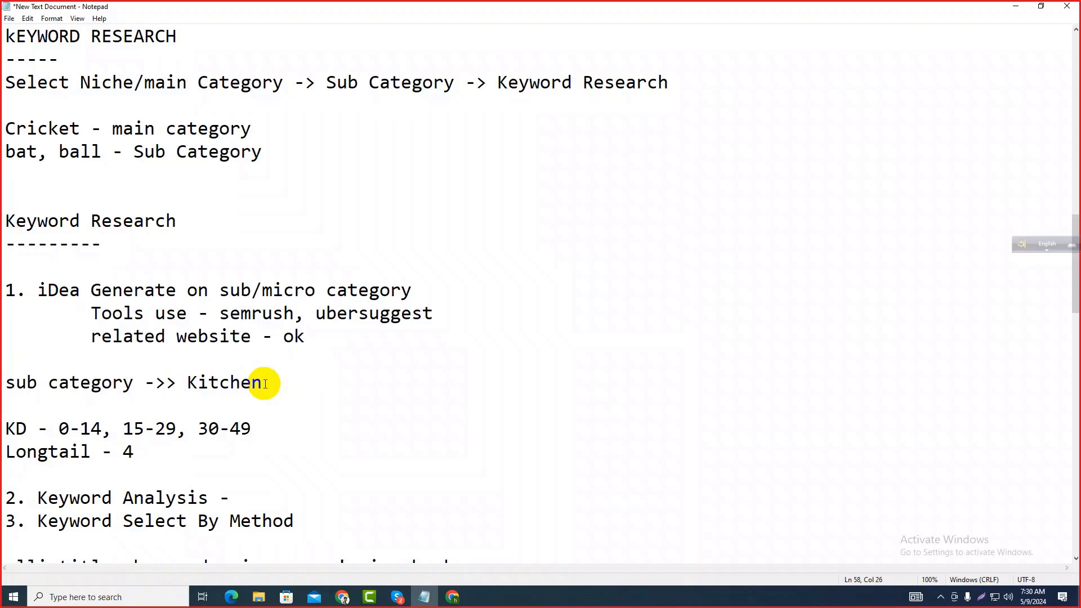
{"action": "left_click_drag", "start_coordinate": [264, 384], "coordinate": [194, 387]}
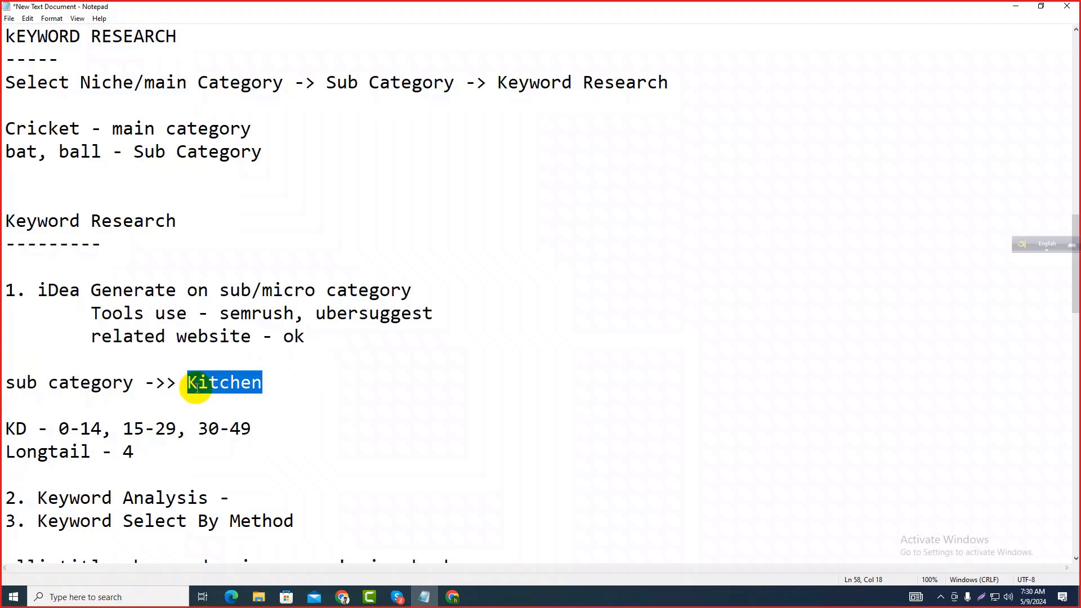
Add the line "main category ->> home" directly above the sub category line.
{"action": "left_click", "coordinate": [66, 368]}
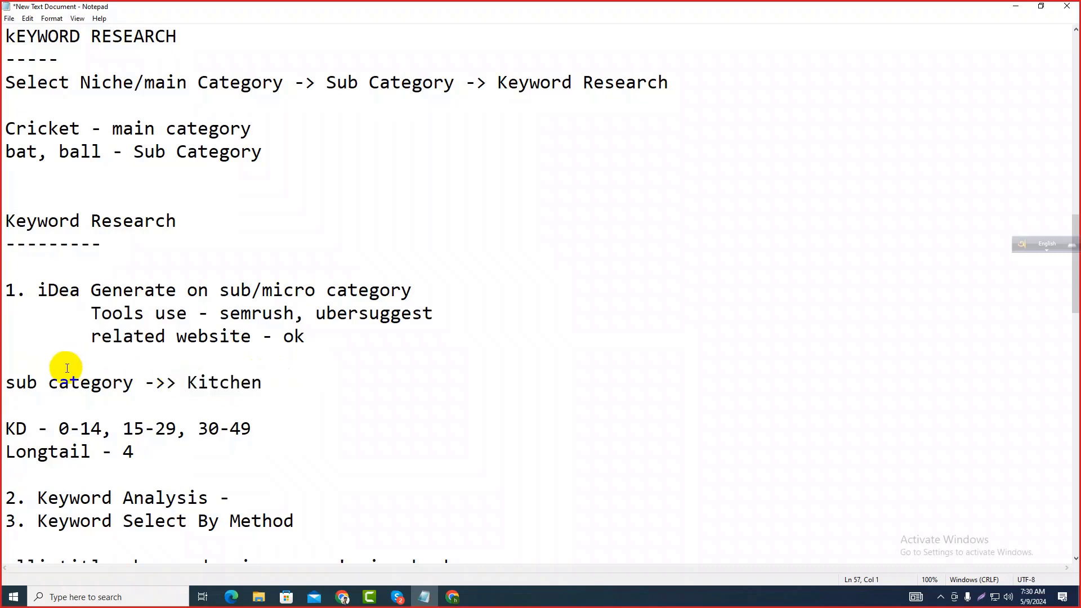
{"action": "key", "text": "Return"}
{"action": "type", "text": "main "}
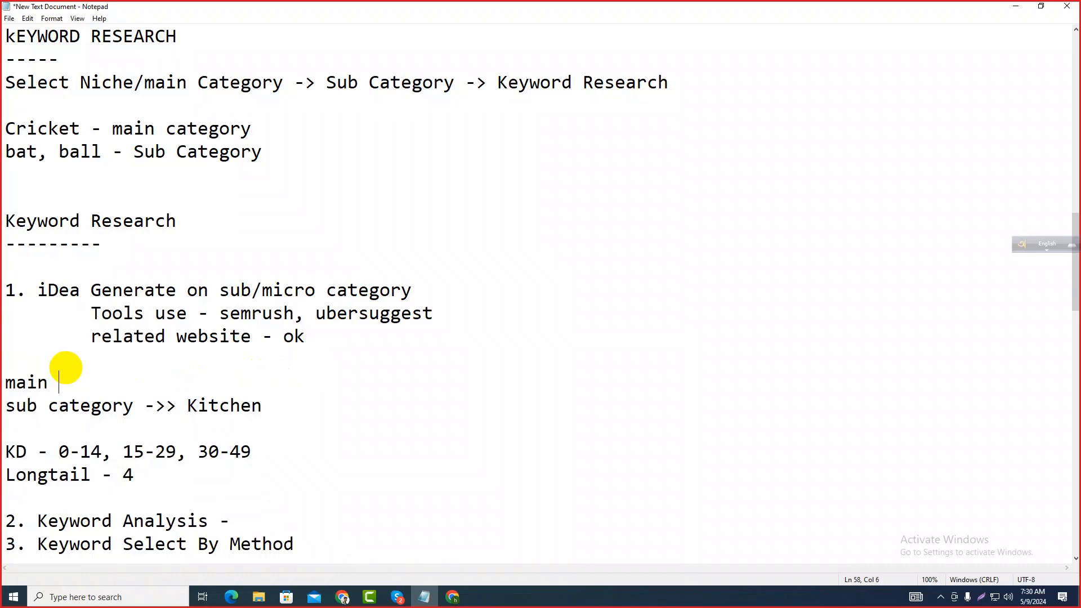
{"action": "type", "text": "category - home"}
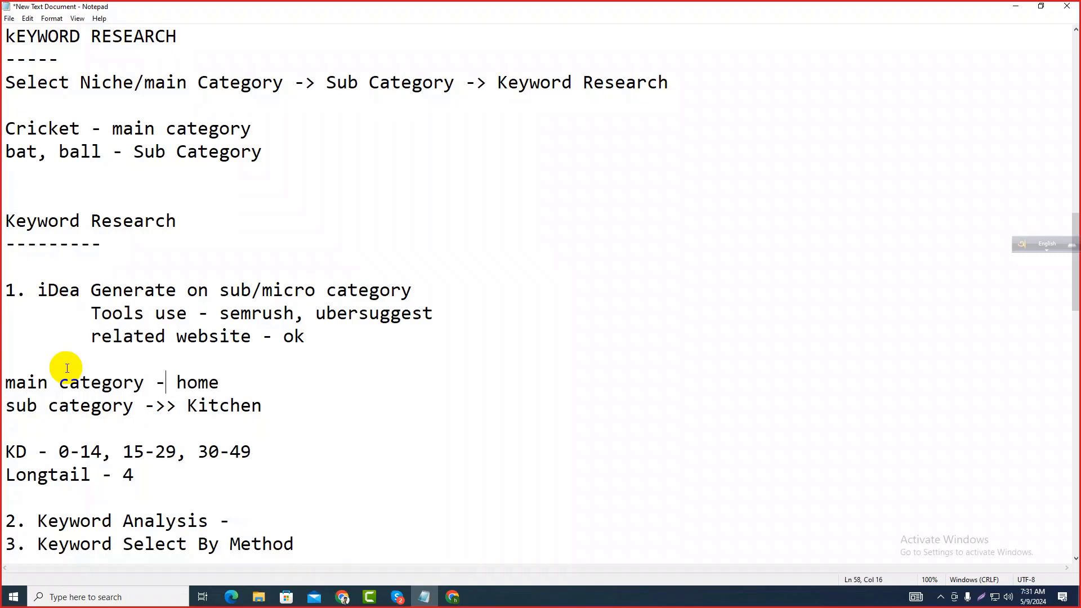
{"action": "type", "text": ">>"}
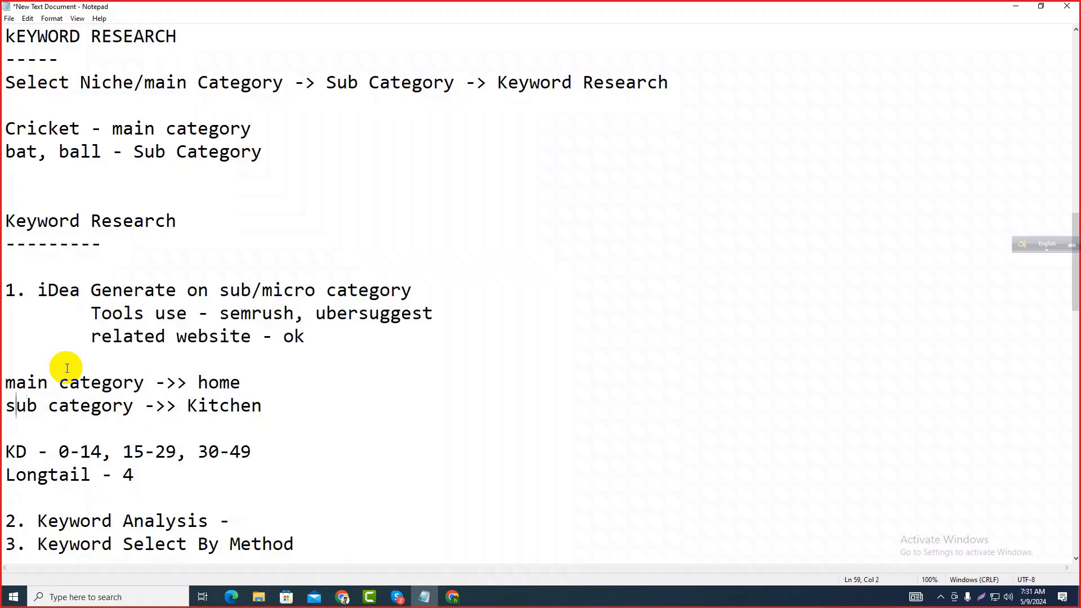
Capitalize the labels so they read "Sub Category" in the Kitchen line and "main Category" in the home line.
{"action": "key", "text": "shift+Left"}
{"action": "type", "text": "S"}
{"action": "key", "text": "shift+Right"}
{"action": "type", "text": "C"}
{"action": "key", "text": "shift+Right"}
{"action": "type", "text": "C"}
{"action": "key", "text": "Right"}
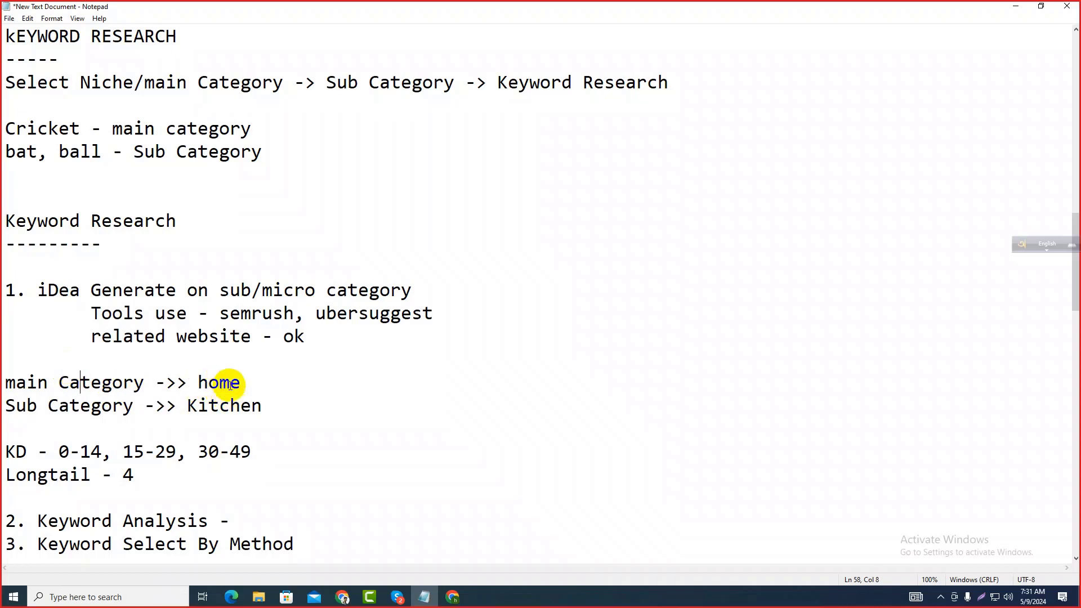
Review the home and Kitchen example lines, focusing on Kitchen as the sub category for generating keyword ideas.
{"action": "left_click_drag", "start_coordinate": [275, 406], "coordinate": [7, 406]}
{"action": "left_click_drag", "start_coordinate": [276, 404], "coordinate": [181, 407]}
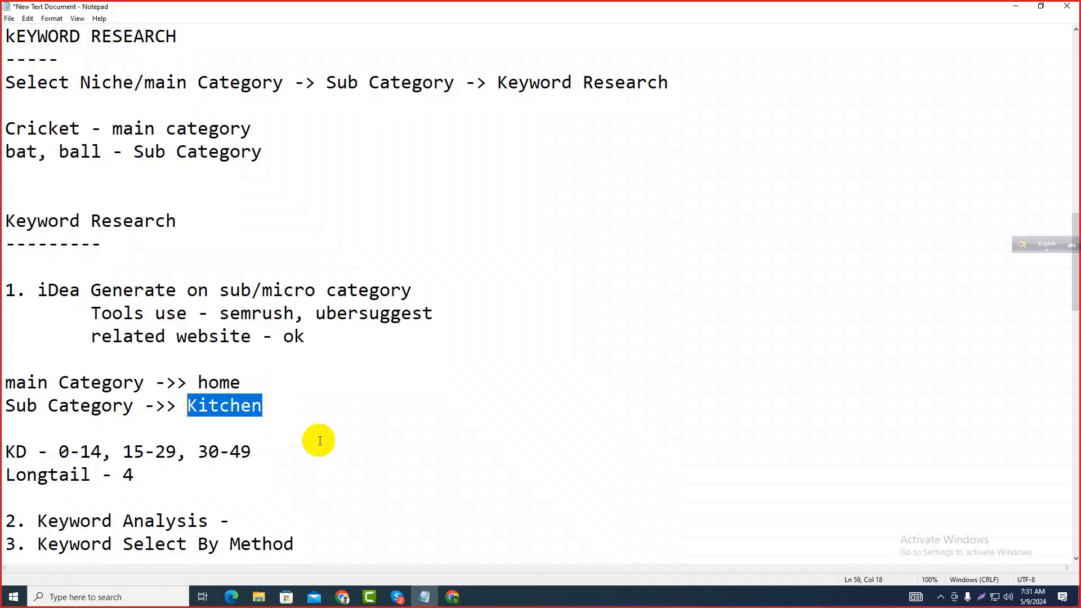
{"action": "left_click", "coordinate": [271, 412]}
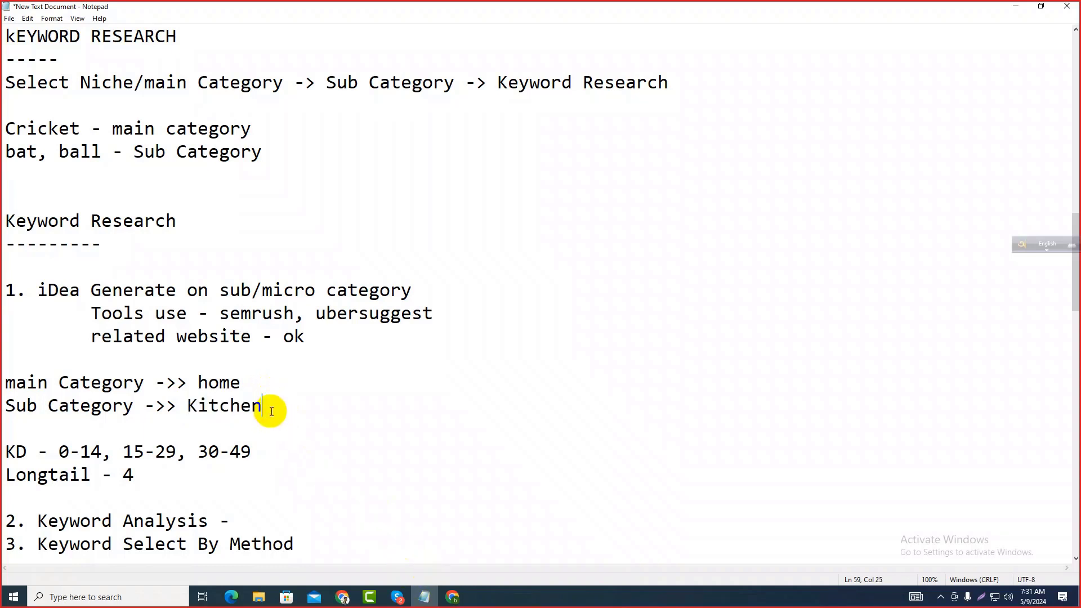
{"action": "double_click", "coordinate": [197, 408]}
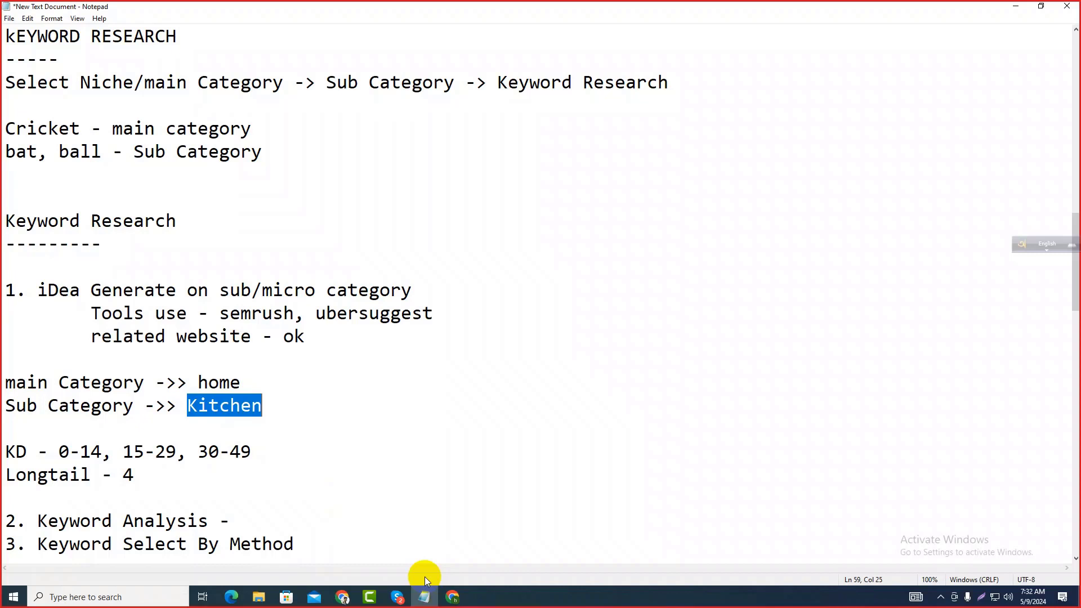
{"action": "left_click", "coordinate": [289, 424]}
{"action": "left_click", "coordinate": [277, 413]}
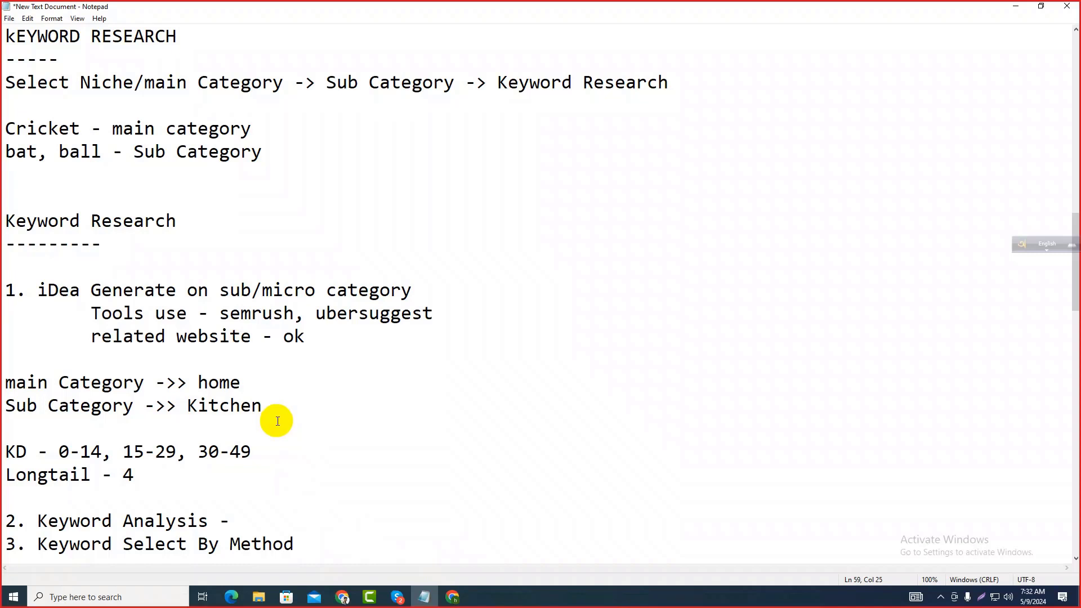
{"action": "left_click_drag", "start_coordinate": [260, 410], "coordinate": [245, 411]}
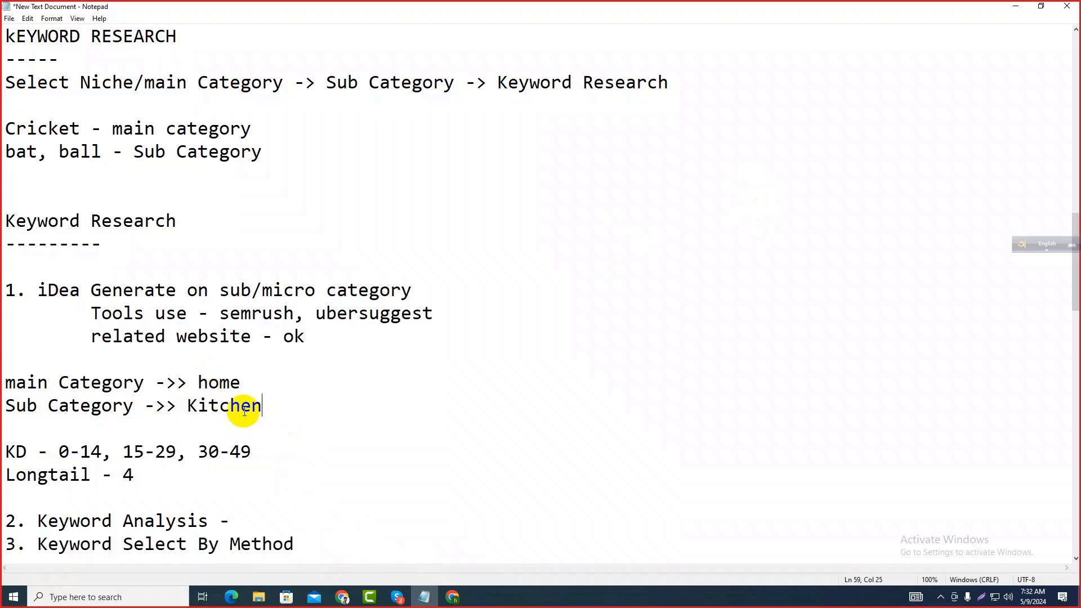
{"action": "double_click", "coordinate": [244, 411]}
{"action": "left_click", "coordinate": [273, 407]}
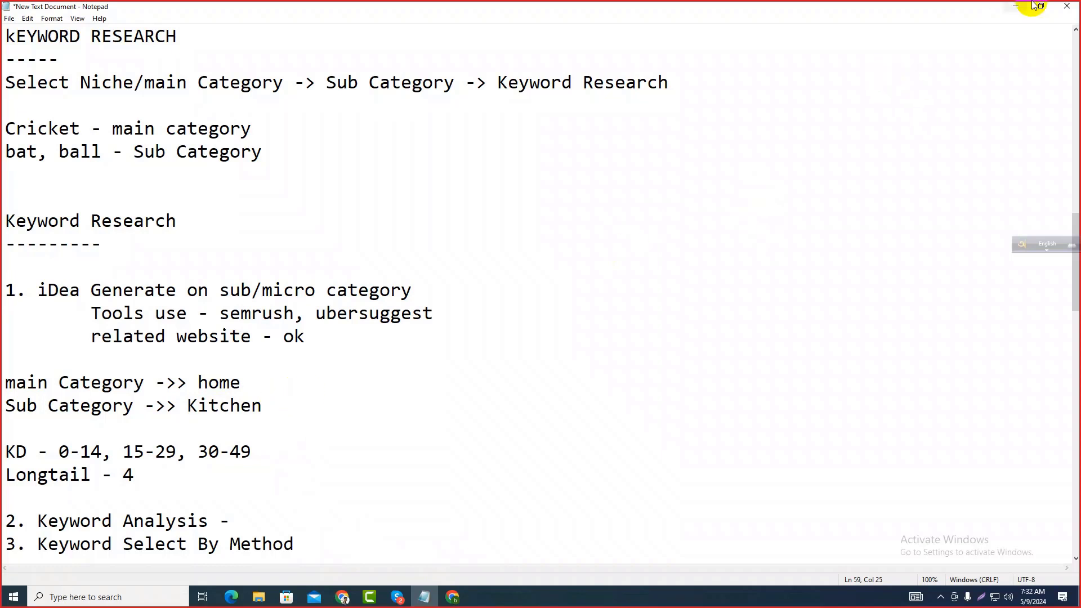
{"action": "left_click_drag", "start_coordinate": [260, 410], "coordinate": [5, 384]}
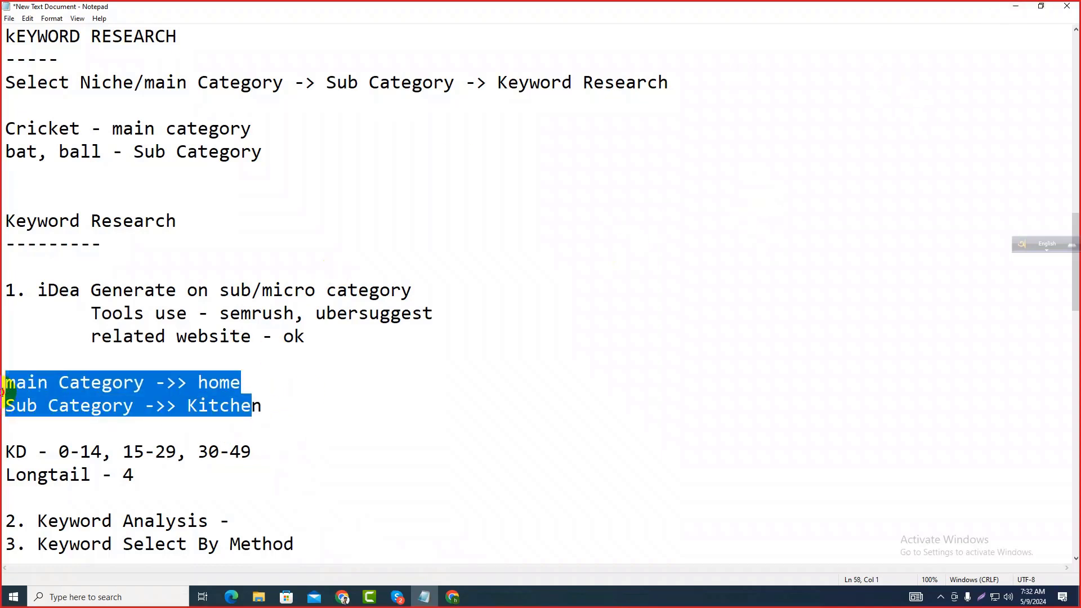
Examine the "Tools use" line under idea generation, covering semrush and ubersuggest.
{"action": "left_click", "coordinate": [111, 336]}
{"action": "left_click_drag", "start_coordinate": [89, 320], "coordinate": [183, 313]}
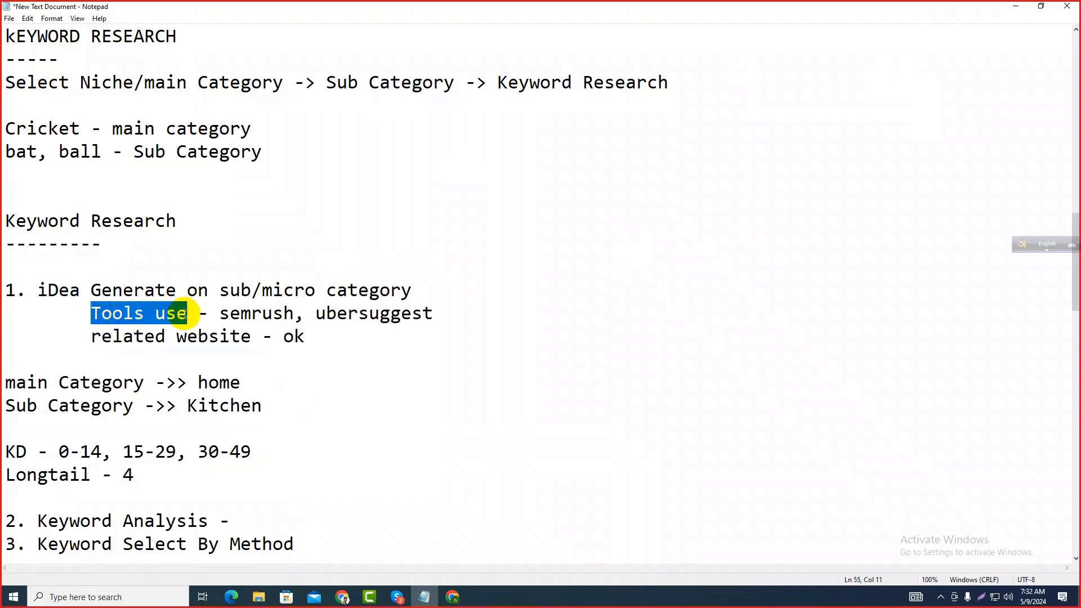
{"action": "left_click", "coordinate": [220, 315]}
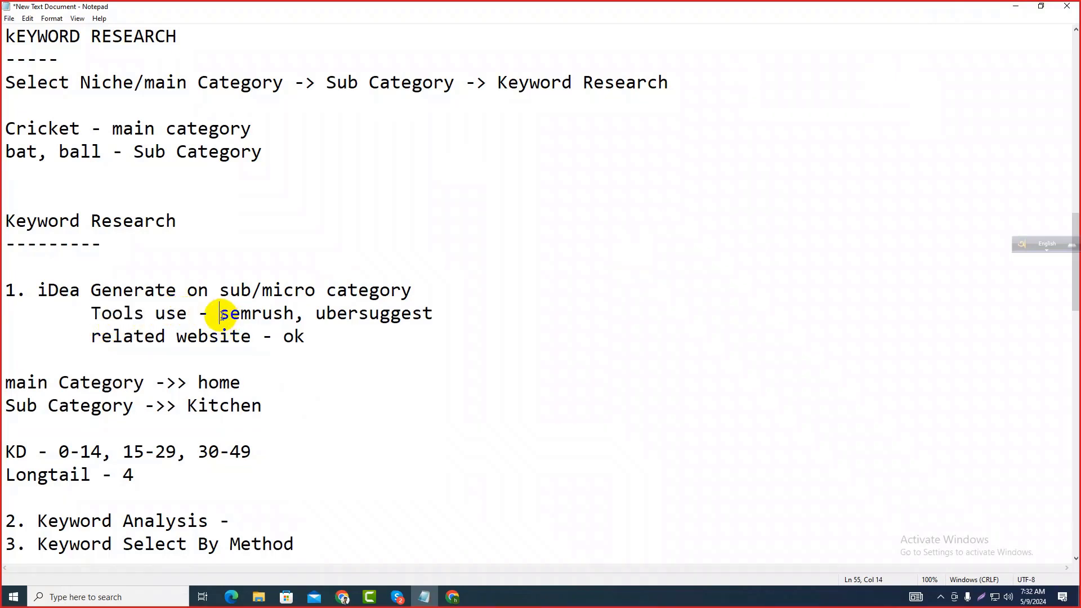
{"action": "left_click_drag", "start_coordinate": [230, 314], "coordinate": [12, 312]}
{"action": "left_click", "coordinate": [469, 312]}
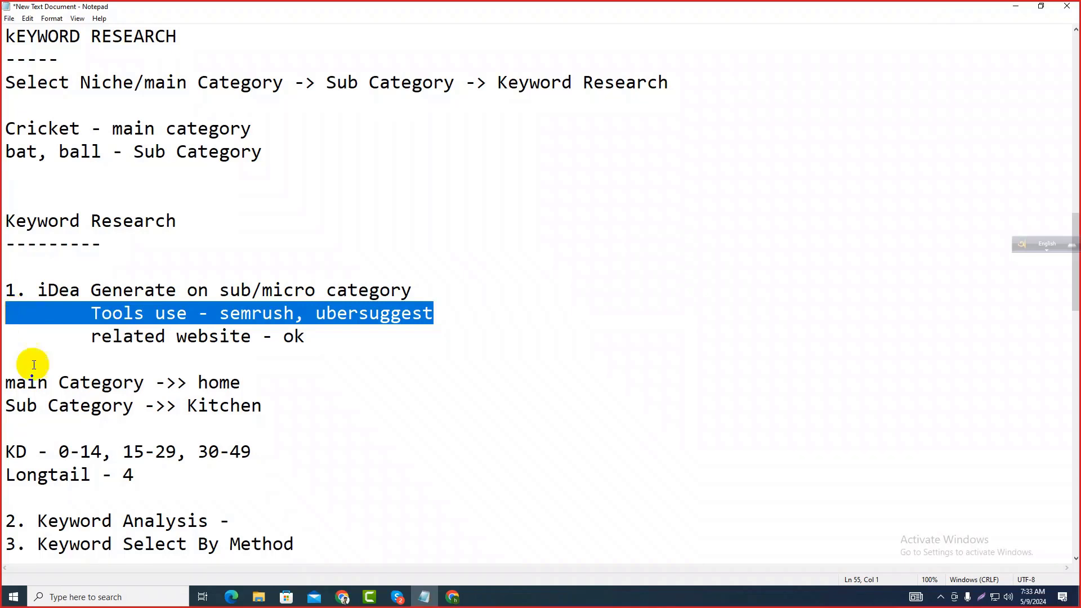
{"action": "left_click", "coordinate": [230, 313]}
{"action": "left_click_drag", "start_coordinate": [219, 313], "coordinate": [288, 312]}
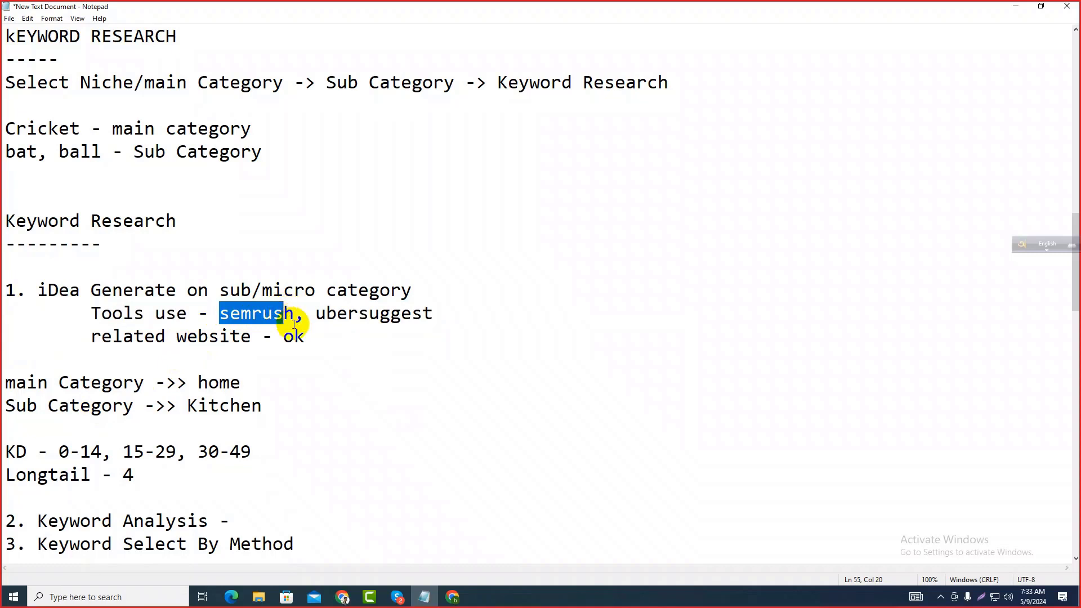
{"action": "left_click", "coordinate": [295, 313]}
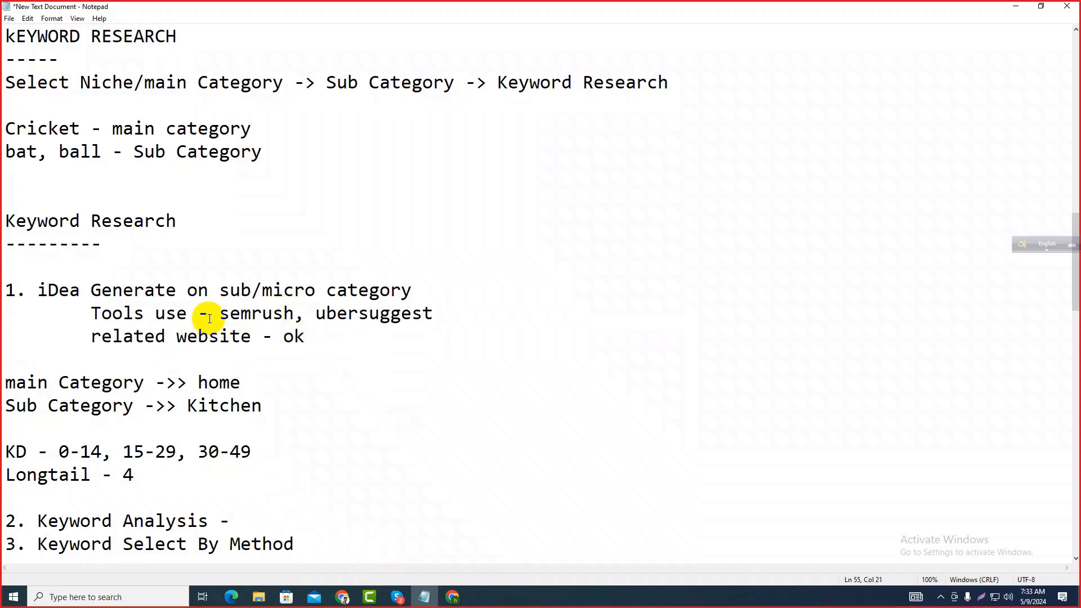
{"action": "left_click_drag", "start_coordinate": [91, 313], "coordinate": [449, 313]}
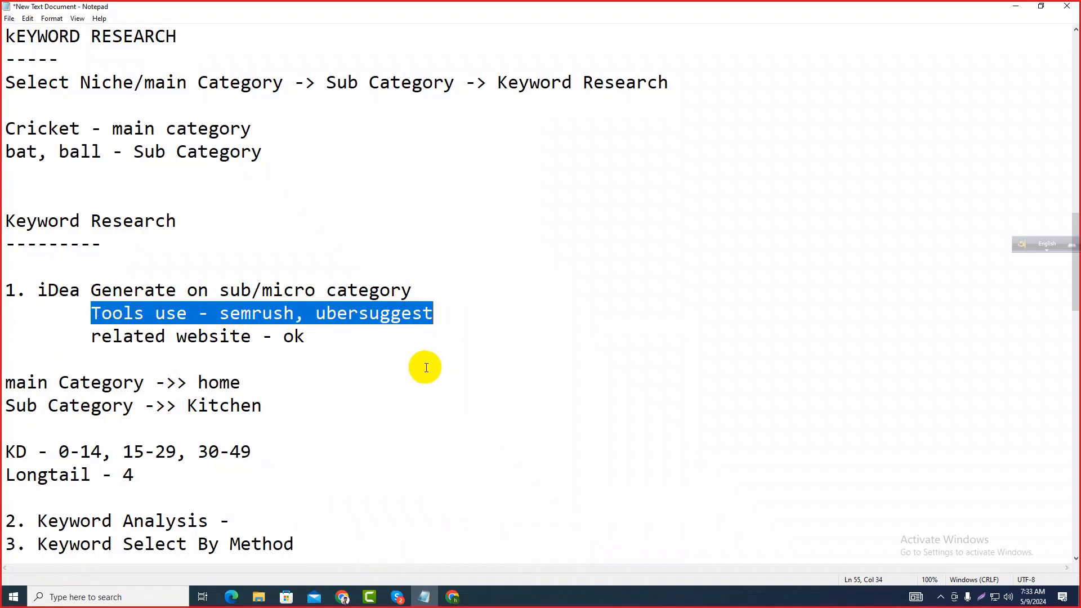
{"action": "left_click", "coordinate": [261, 314]}
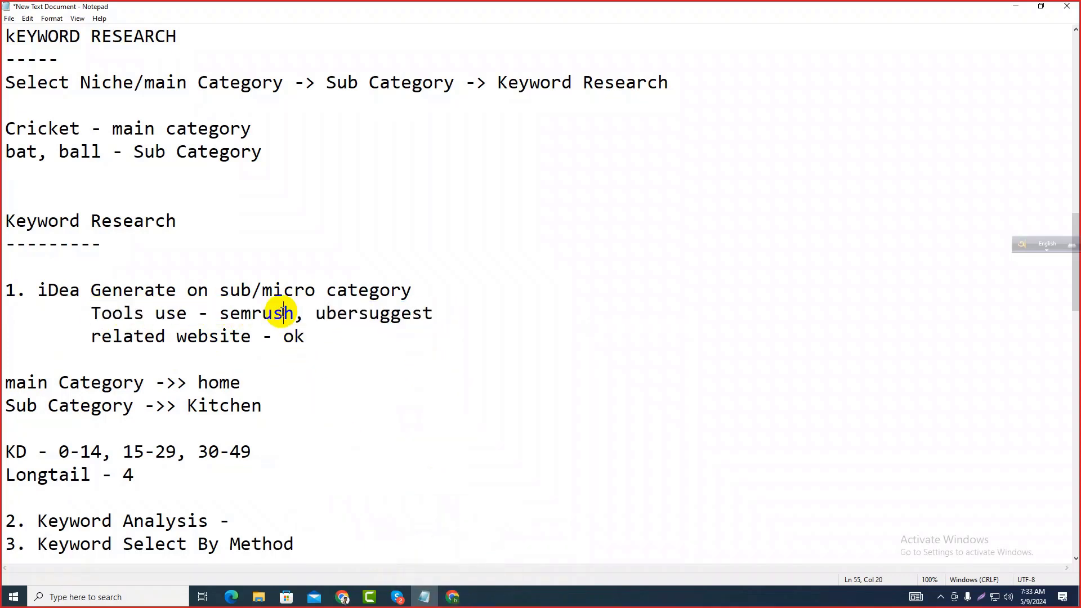
{"action": "left_click_drag", "start_coordinate": [316, 314], "coordinate": [190, 331]}
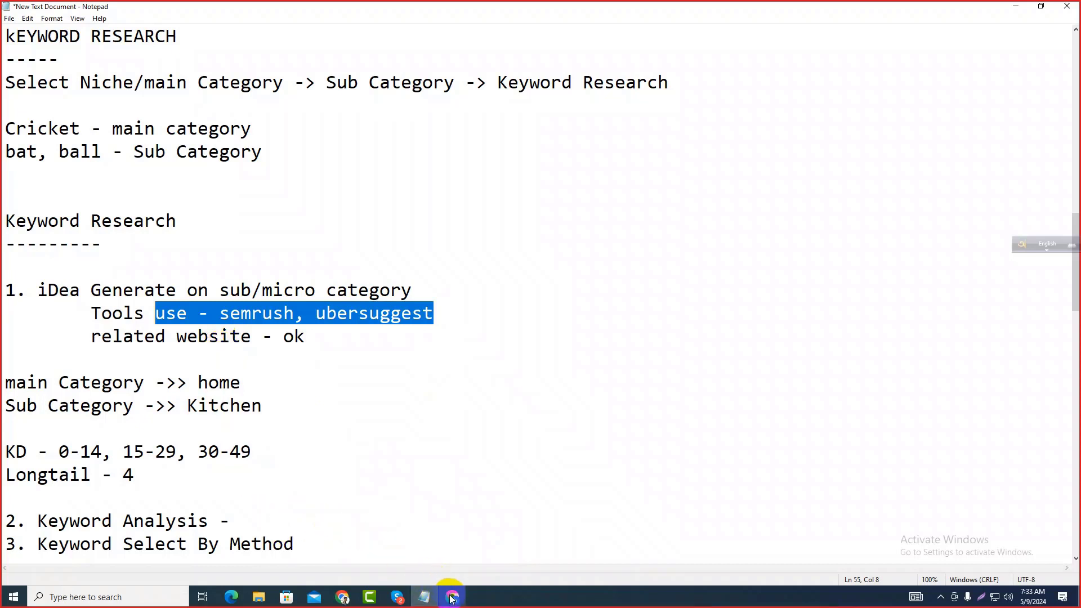
Switch to the Chrome window with the Eagle SEO Tools member page and check its address and signed-in account name.
{"action": "mouse_move", "coordinate": [451, 599]}
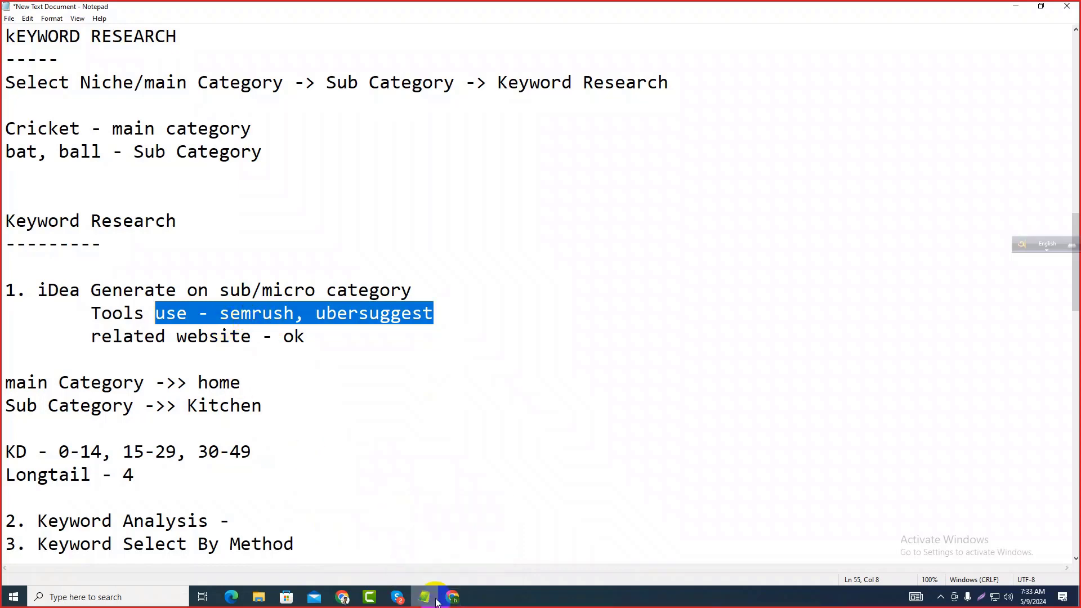
{"action": "left_click", "coordinate": [451, 598]}
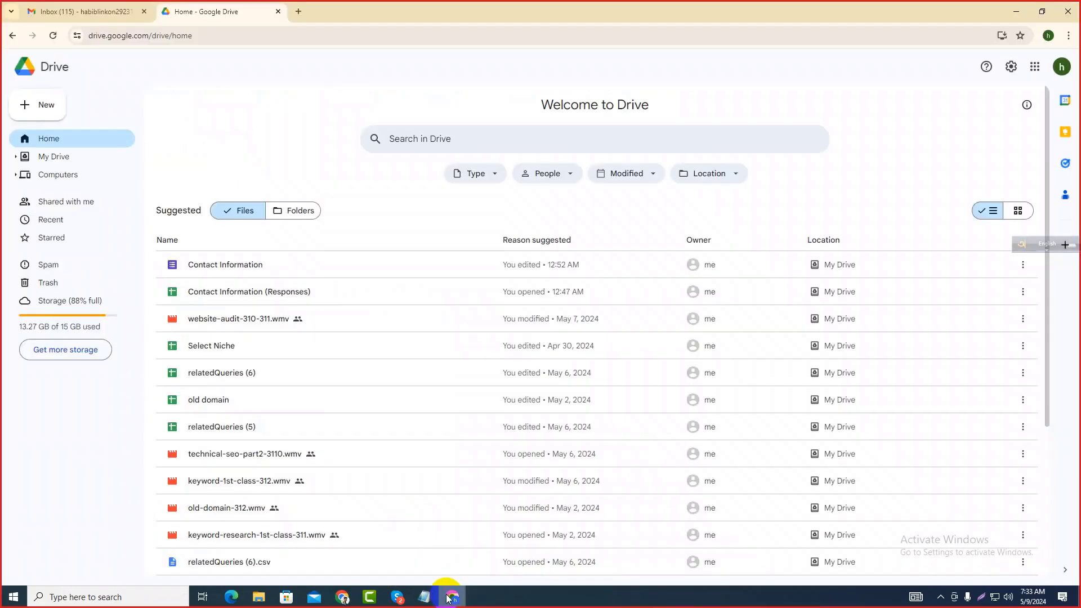
{"action": "left_click", "coordinate": [342, 596]}
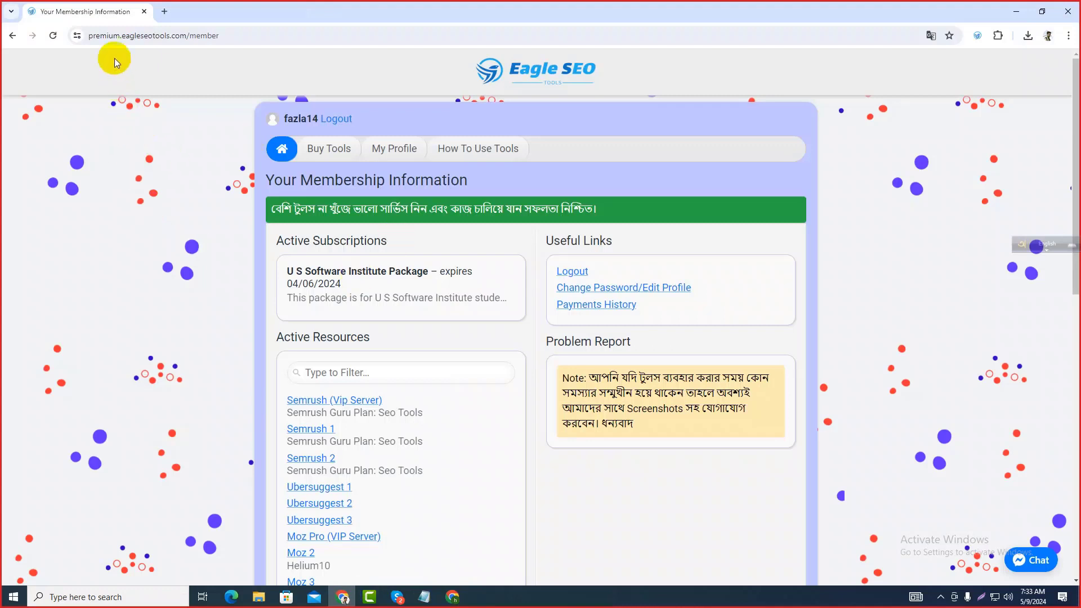
{"action": "left_click", "coordinate": [119, 37]}
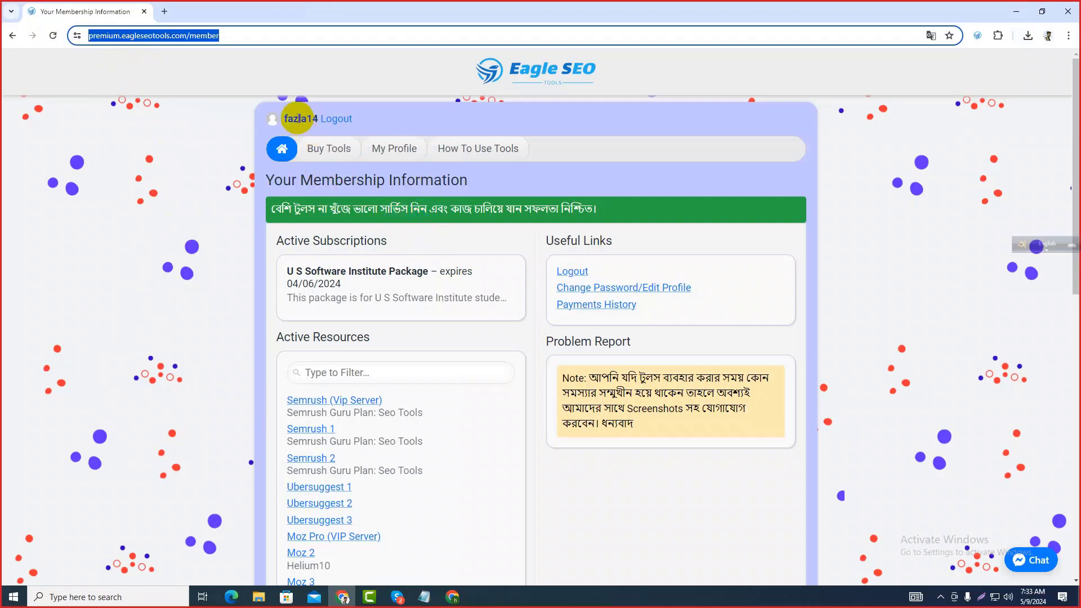
{"action": "double_click", "coordinate": [293, 118]}
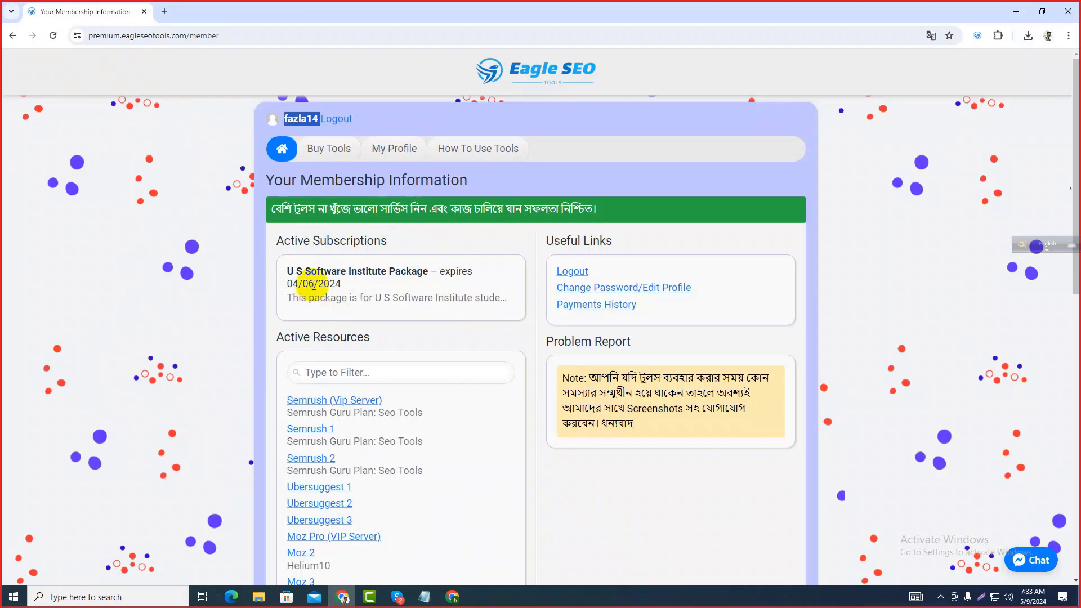
Open the How To Use Tools guide, briefly play and pause its access video, and dismiss the suggested videos.
{"action": "left_click", "coordinate": [471, 150]}
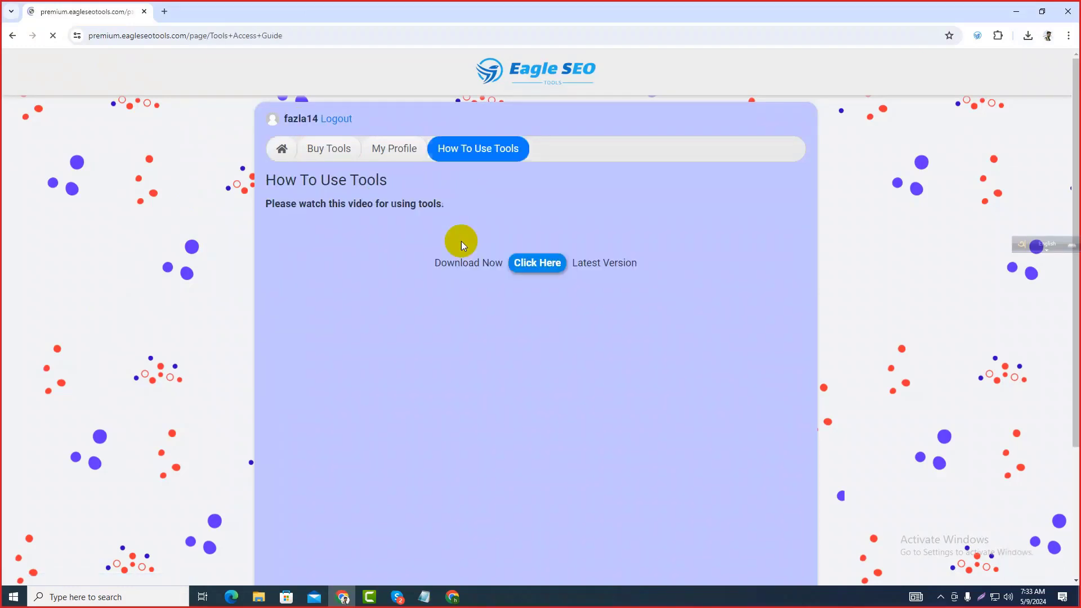
{"action": "scroll", "coordinate": [460, 244], "scroll_direction": "down", "scroll_amount": 1}
{"action": "left_click", "coordinate": [535, 352]}
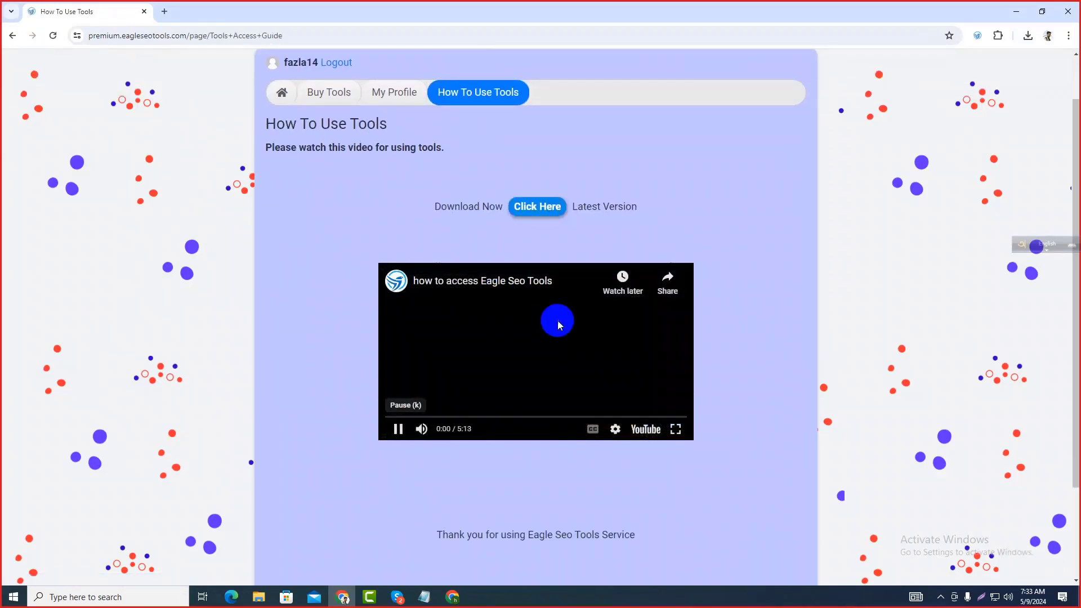
{"action": "left_click", "coordinate": [508, 350]}
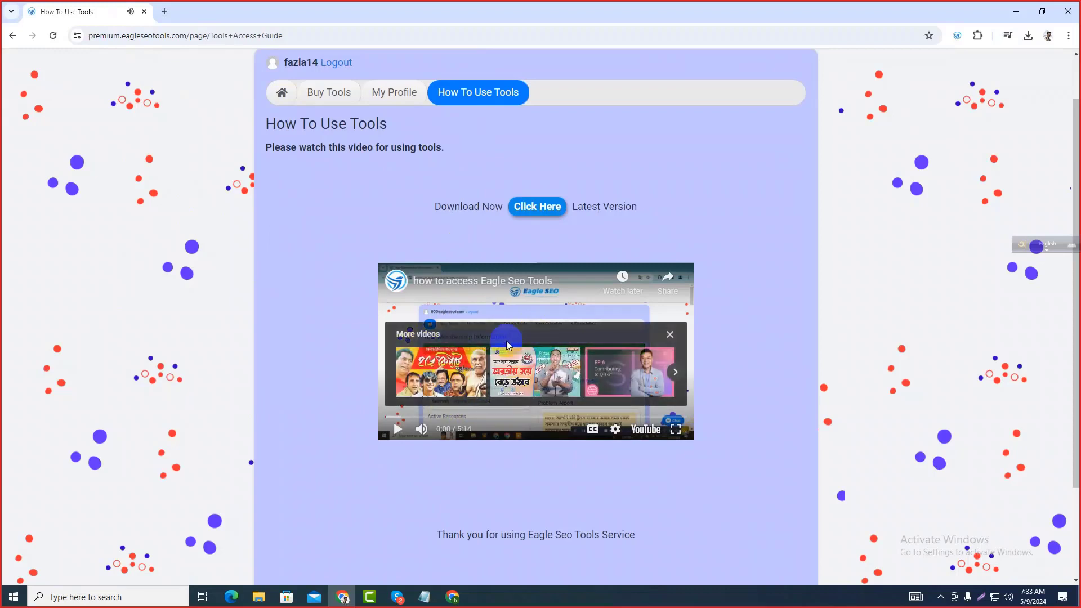
{"action": "left_click", "coordinate": [661, 336]}
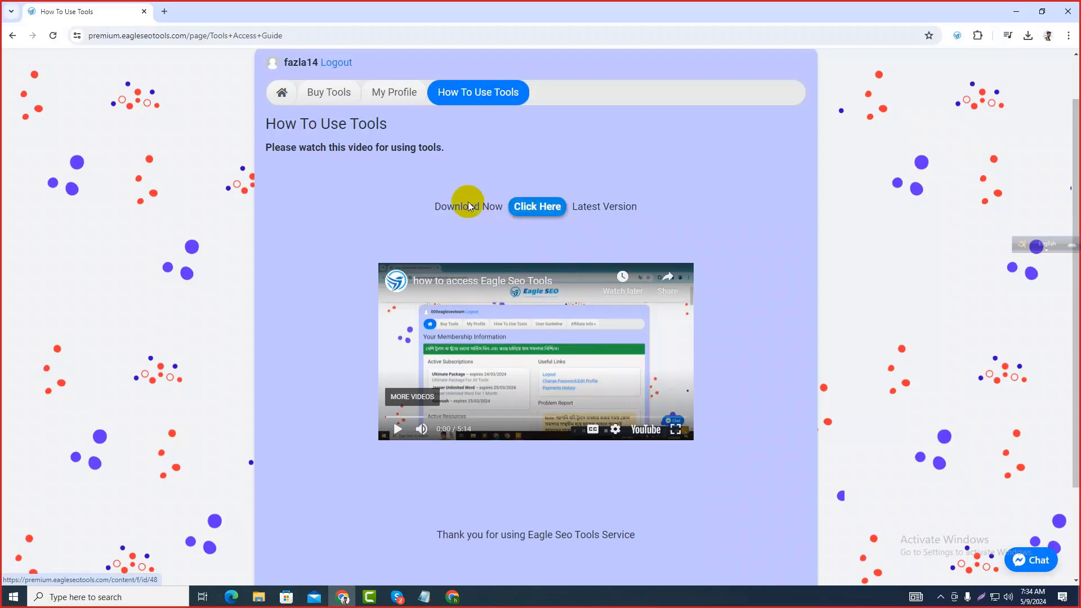
Open a blank browser tab and bring the Eagle SEO Tools tab back to the membership home page.
{"action": "left_click", "coordinate": [167, 15]}
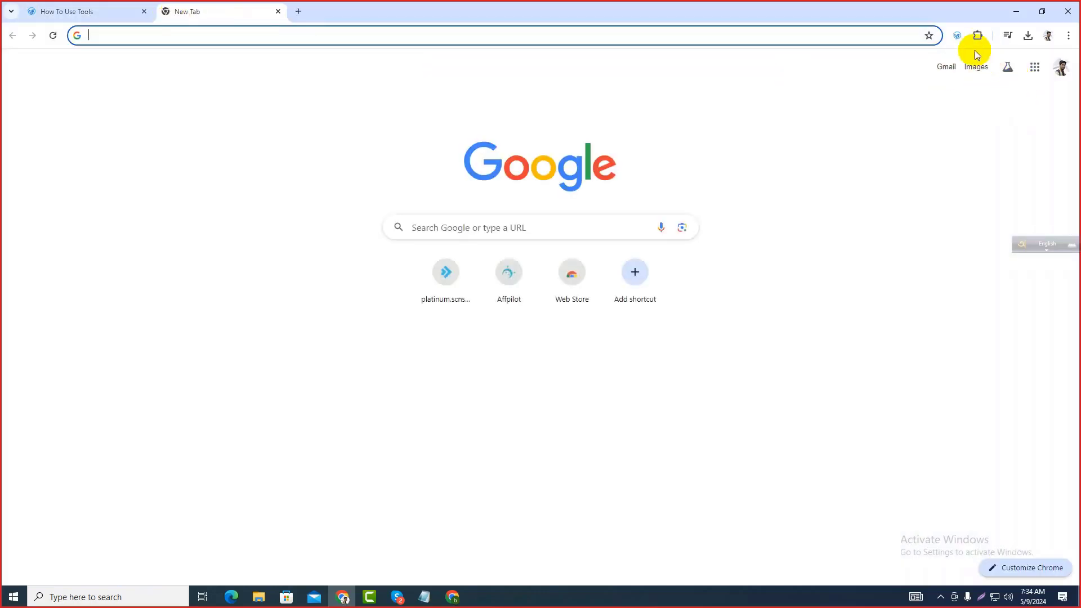
{"action": "left_click", "coordinate": [116, 10]}
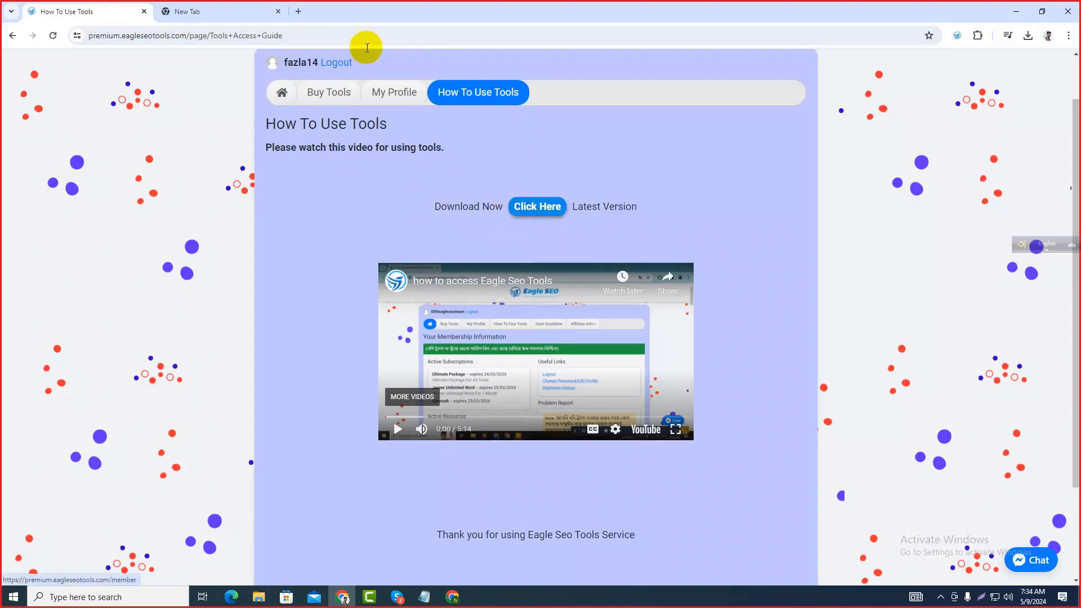
{"action": "left_click", "coordinate": [284, 98]}
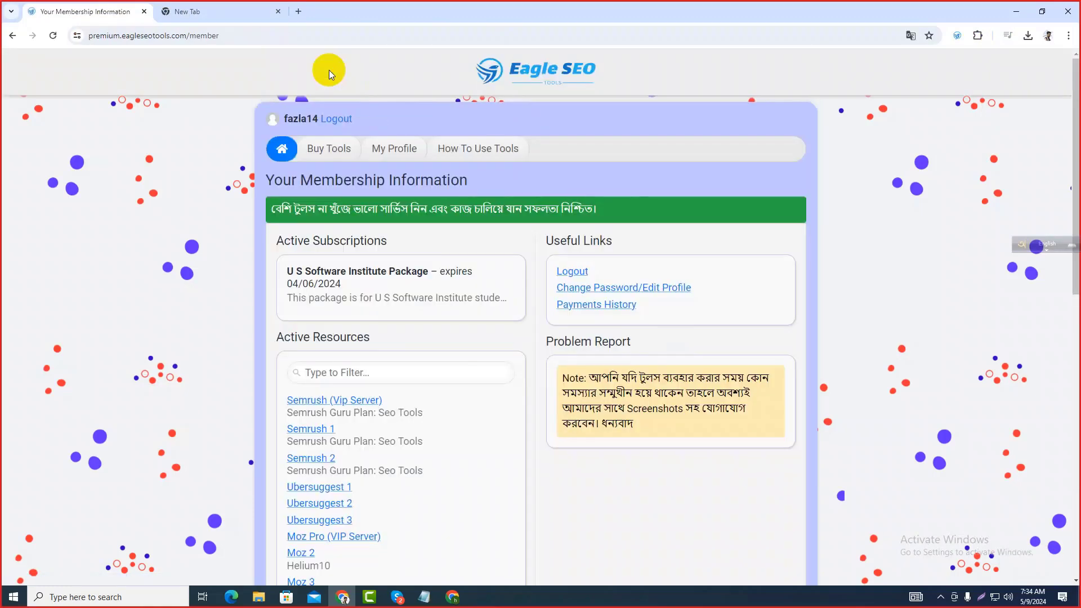
Check the package name and expiry date under Active Subscriptions on the membership page.
{"action": "scroll", "coordinate": [340, 234], "scroll_direction": "down", "scroll_amount": 1}
{"action": "left_click_drag", "start_coordinate": [267, 186], "coordinate": [390, 186]}
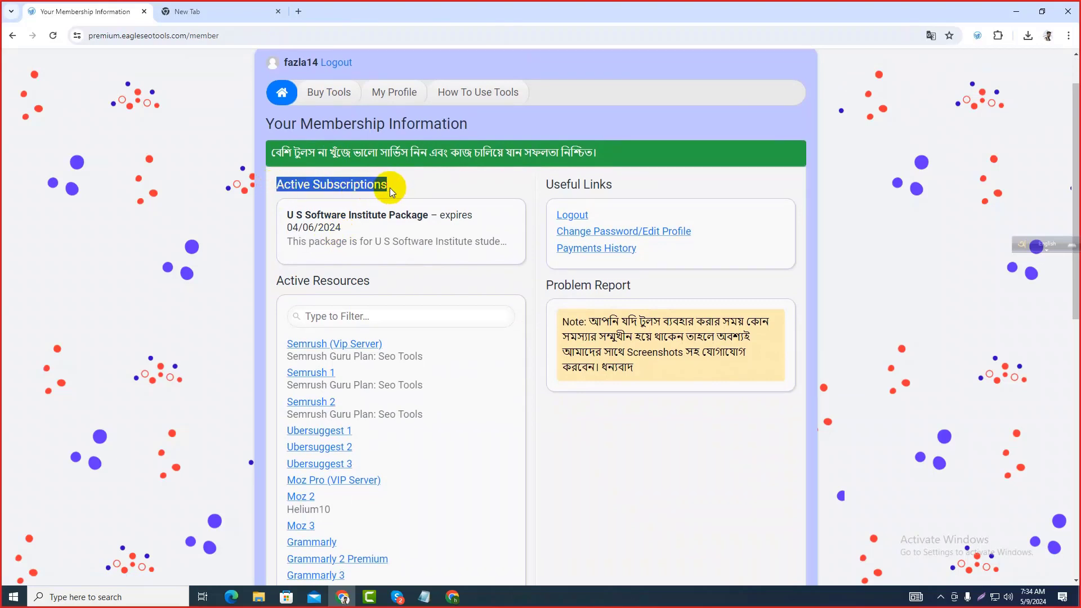
{"action": "left_click_drag", "start_coordinate": [341, 228], "coordinate": [285, 216]}
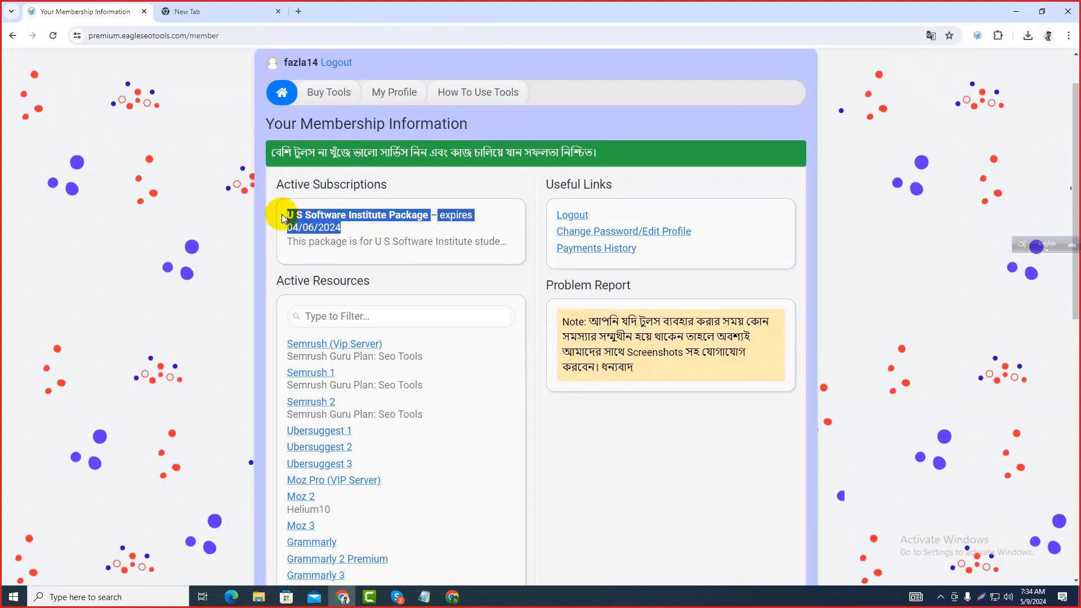
{"action": "left_click", "coordinate": [342, 227]}
{"action": "left_click_drag", "start_coordinate": [340, 227], "coordinate": [411, 241]}
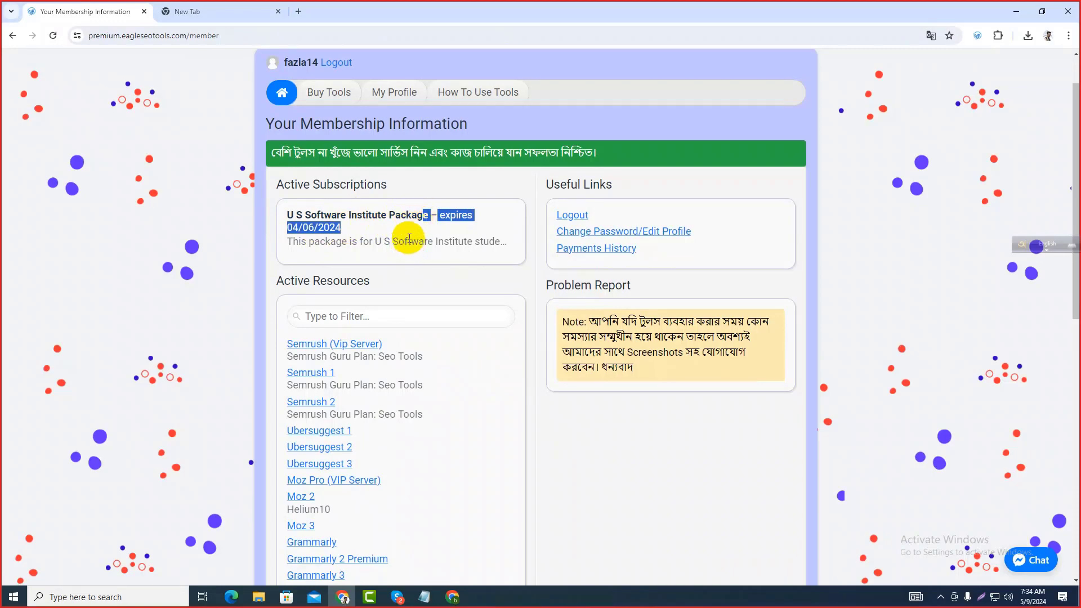
Look through the Active Resources list on the membership page and clear the text selection.
{"action": "scroll", "coordinate": [377, 292], "scroll_direction": "down", "scroll_amount": 9}
{"action": "scroll", "coordinate": [390, 269], "scroll_direction": "up", "scroll_amount": 7}
{"action": "scroll", "coordinate": [390, 273], "scroll_direction": "down", "scroll_amount": 3}
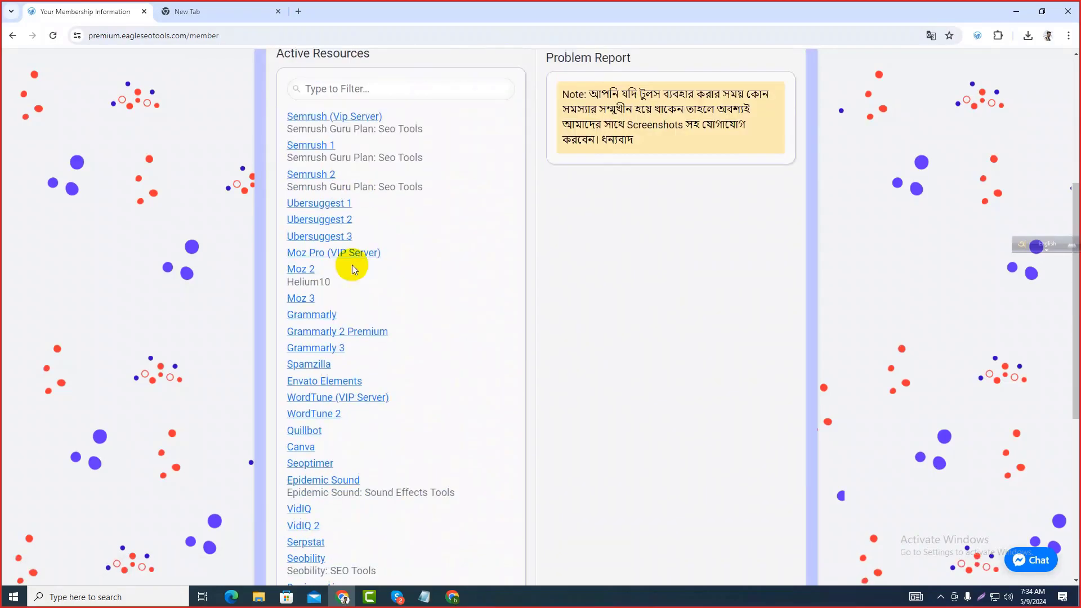
{"action": "scroll", "coordinate": [365, 304], "scroll_direction": "up", "scroll_amount": 4}
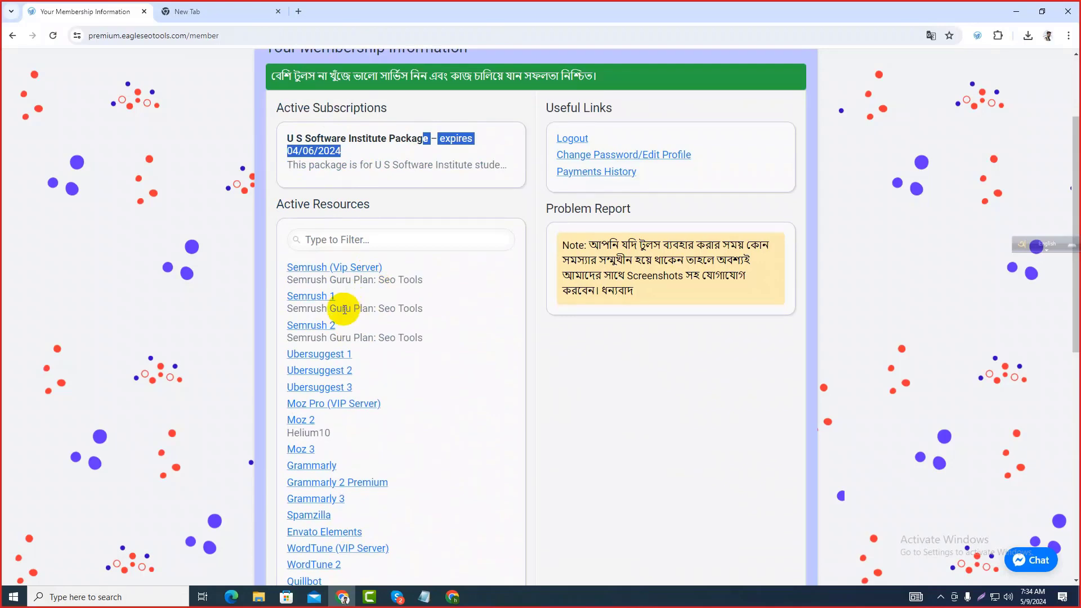
{"action": "left_click", "coordinate": [361, 158]}
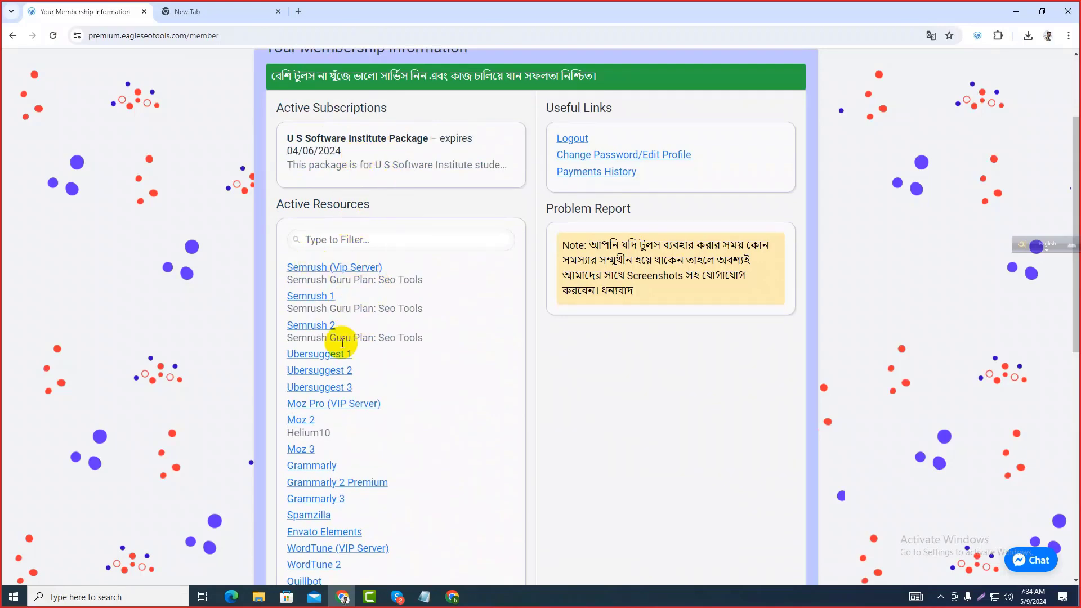
Open the How To Use Tools guide to find the extension's download link, and bring the blank tab forward.
{"action": "scroll", "coordinate": [352, 337], "scroll_direction": "up", "scroll_amount": 3}
{"action": "left_click", "coordinate": [464, 158]}
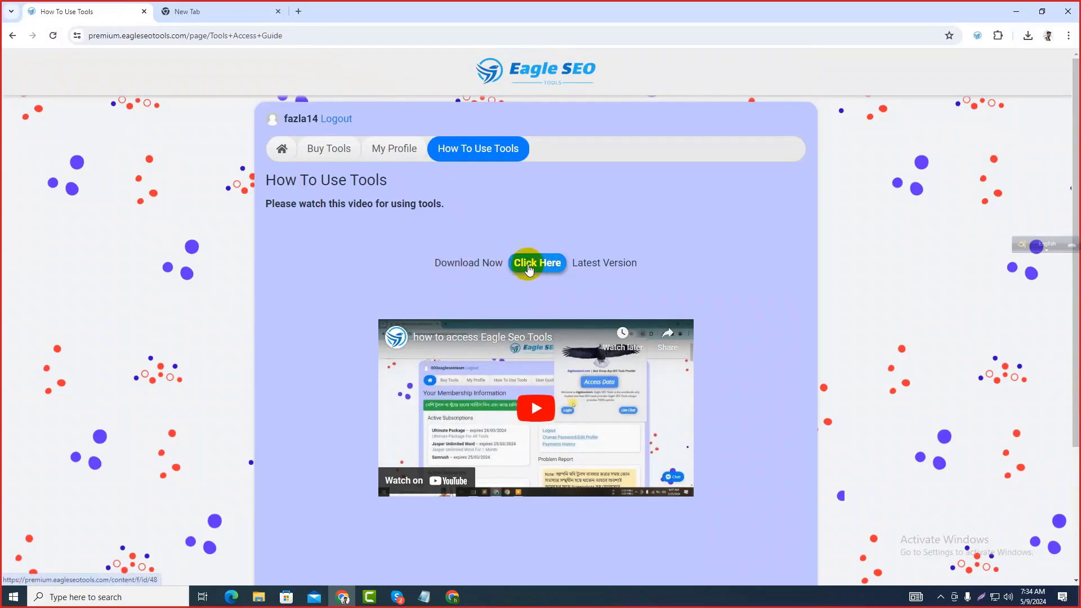
{"action": "left_click", "coordinate": [228, 10]}
{"action": "left_click", "coordinate": [120, 9]}
{"action": "left_click", "coordinate": [192, 8]}
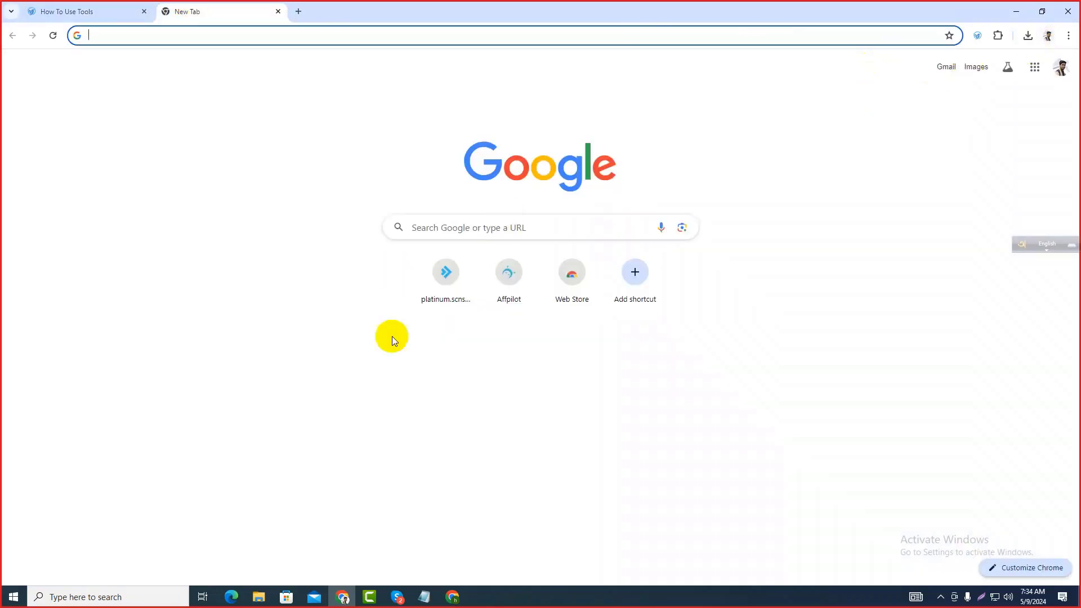
Switch to the other Chrome window, open the extension management page in a new tab, and turn on Developer mode.
{"action": "left_click", "coordinate": [452, 598]}
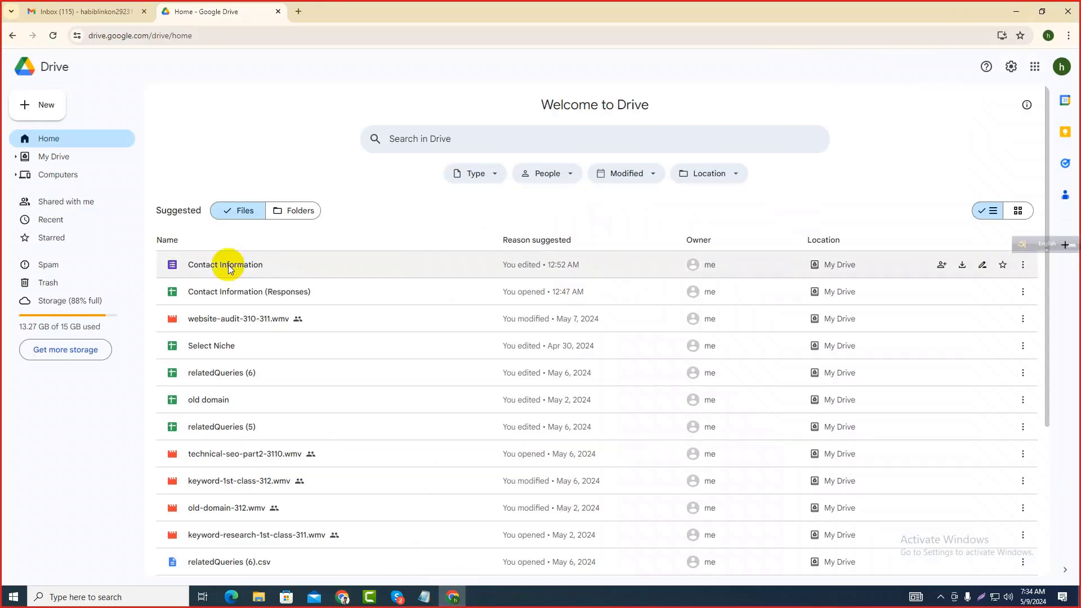
{"action": "left_click", "coordinate": [299, 11]}
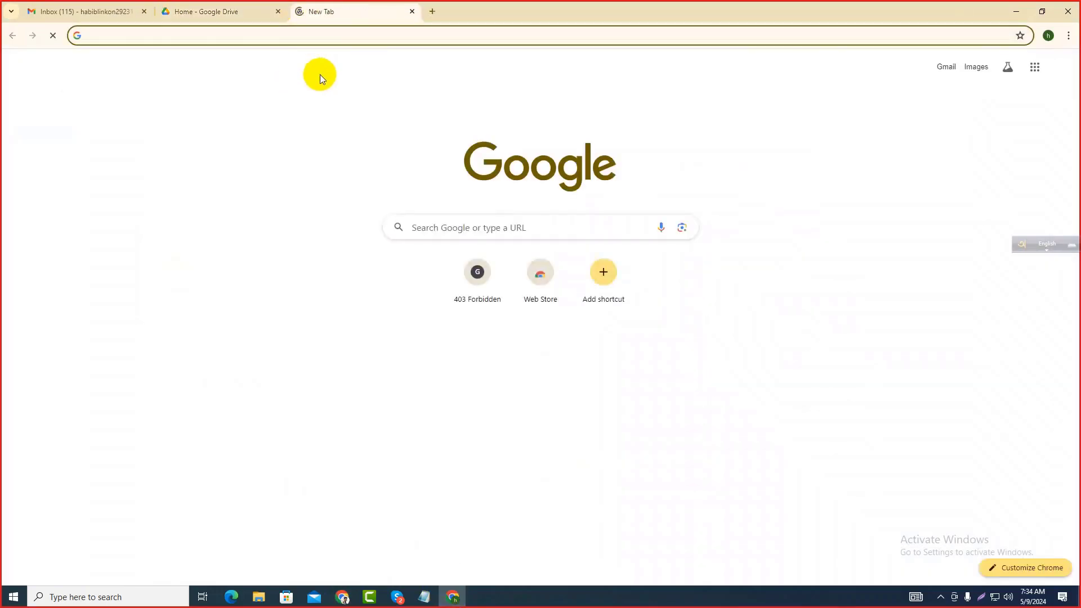
{"action": "left_click", "coordinate": [1068, 35]}
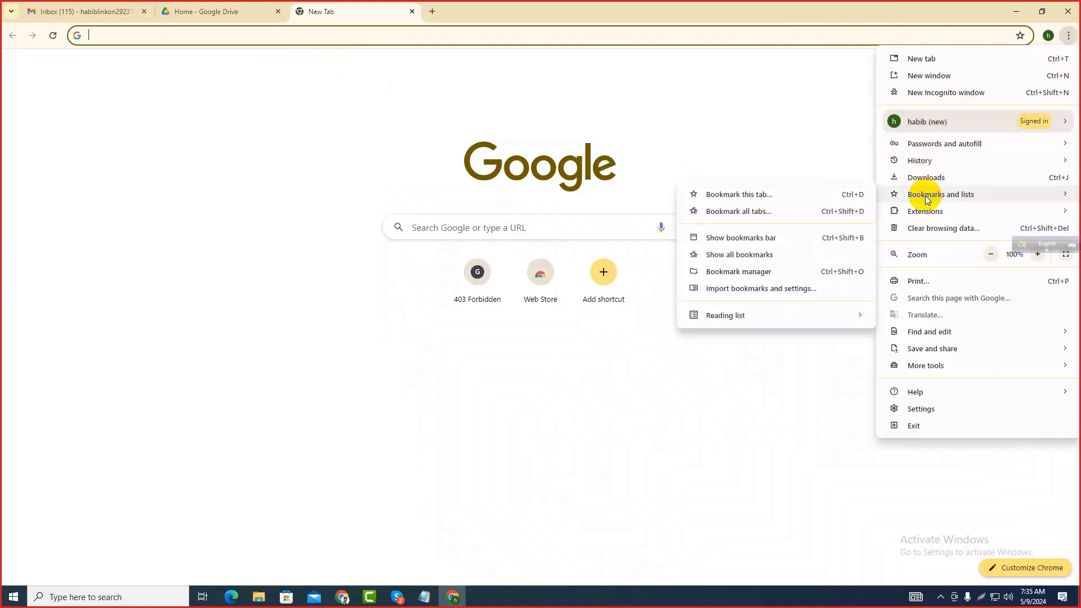
{"action": "mouse_move", "coordinate": [925, 213]}
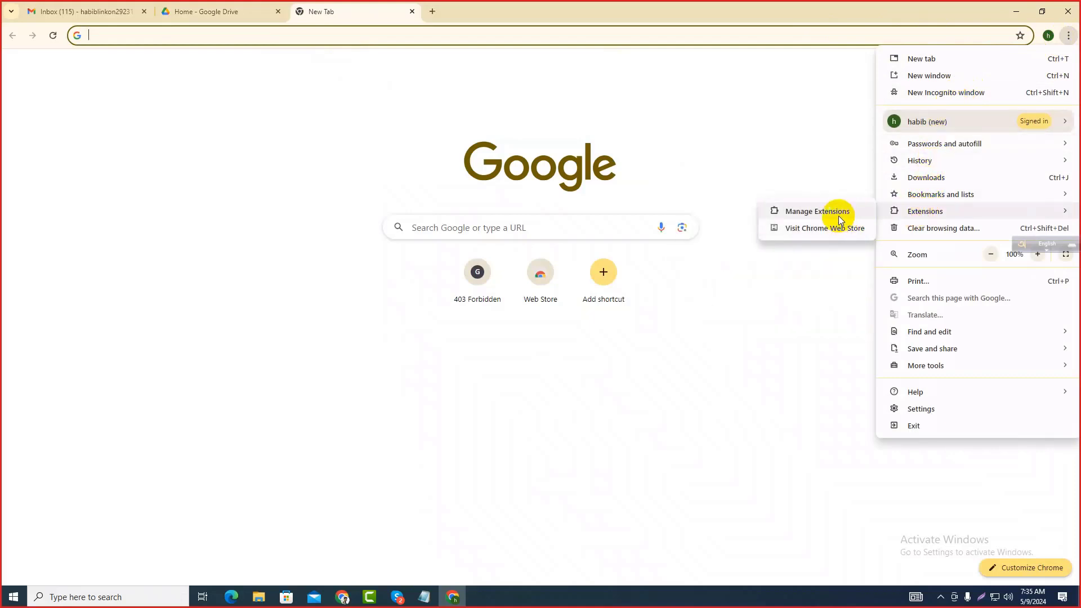
{"action": "left_click", "coordinate": [841, 217]}
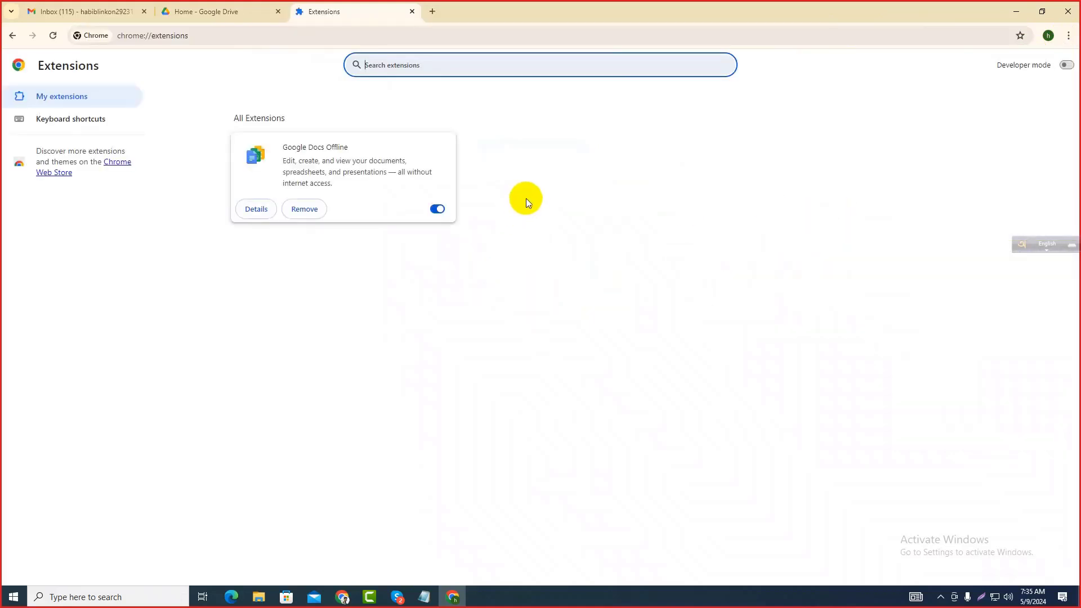
{"action": "left_click_drag", "start_coordinate": [991, 69], "coordinate": [1060, 70]}
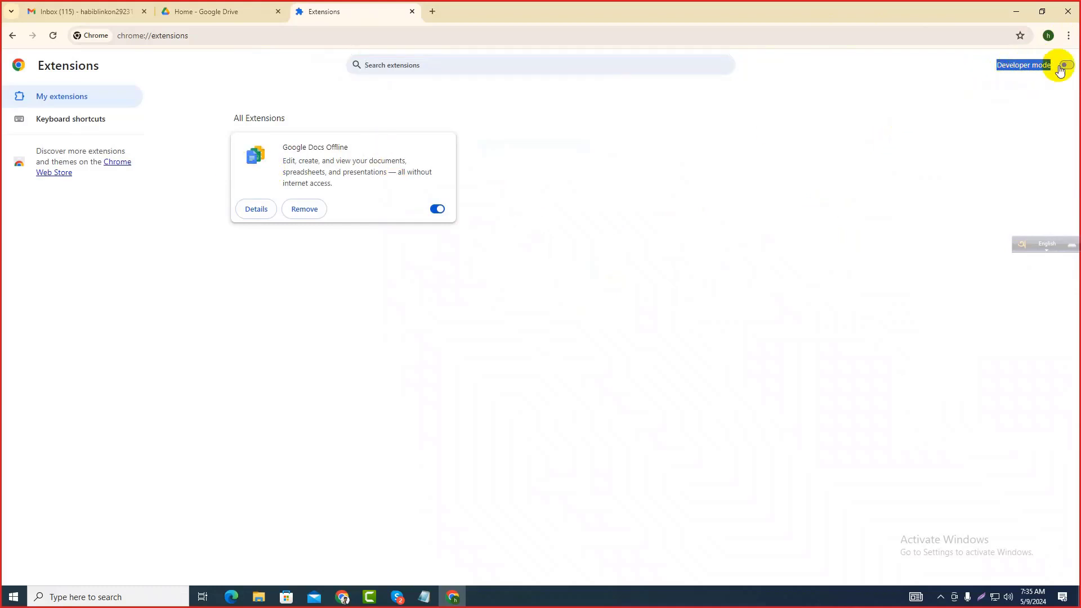
{"action": "left_click", "coordinate": [1065, 66]}
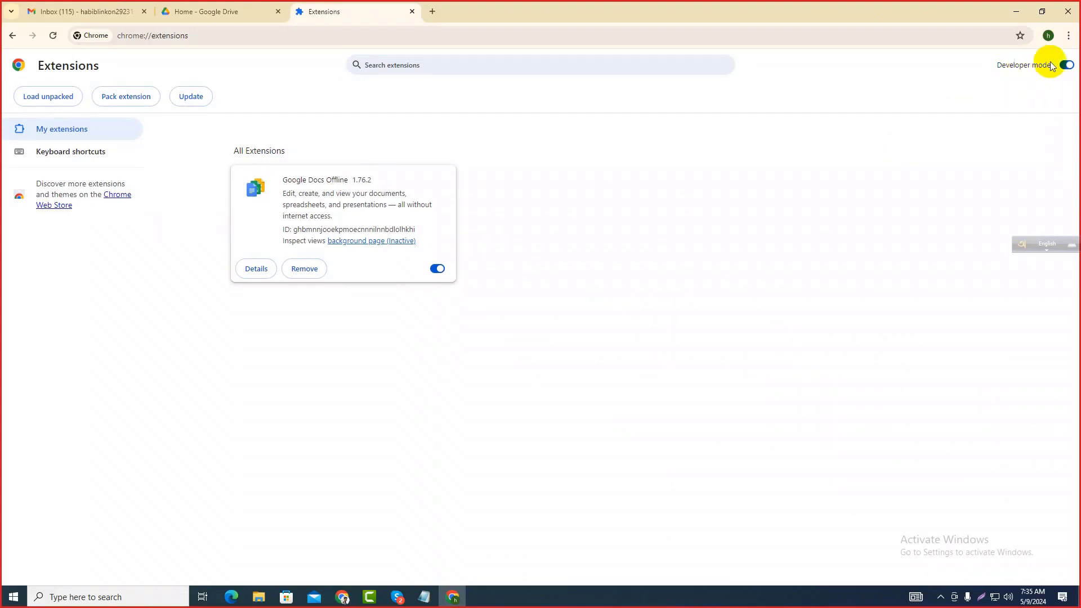
Reduce the Extensions window and minimize the Chrome and Notepad windows behind it to expose the File Explorer window.
{"action": "left_click", "coordinate": [1042, 12]}
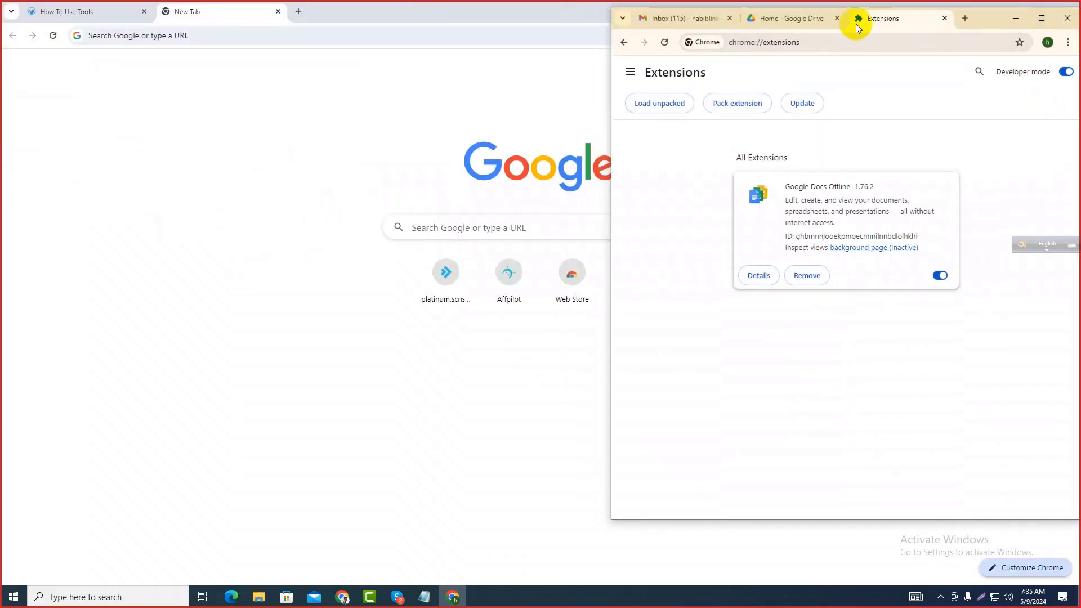
{"action": "left_click_drag", "start_coordinate": [973, 13], "coordinate": [979, 27]}
{"action": "left_click", "coordinate": [1009, 13]}
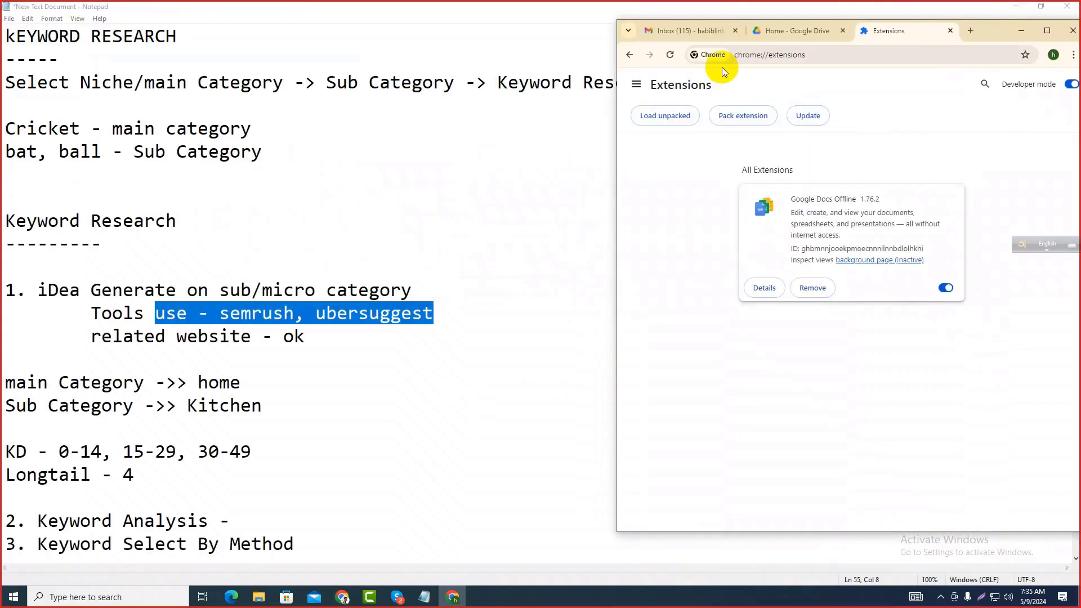
{"action": "left_click", "coordinate": [1010, 8]}
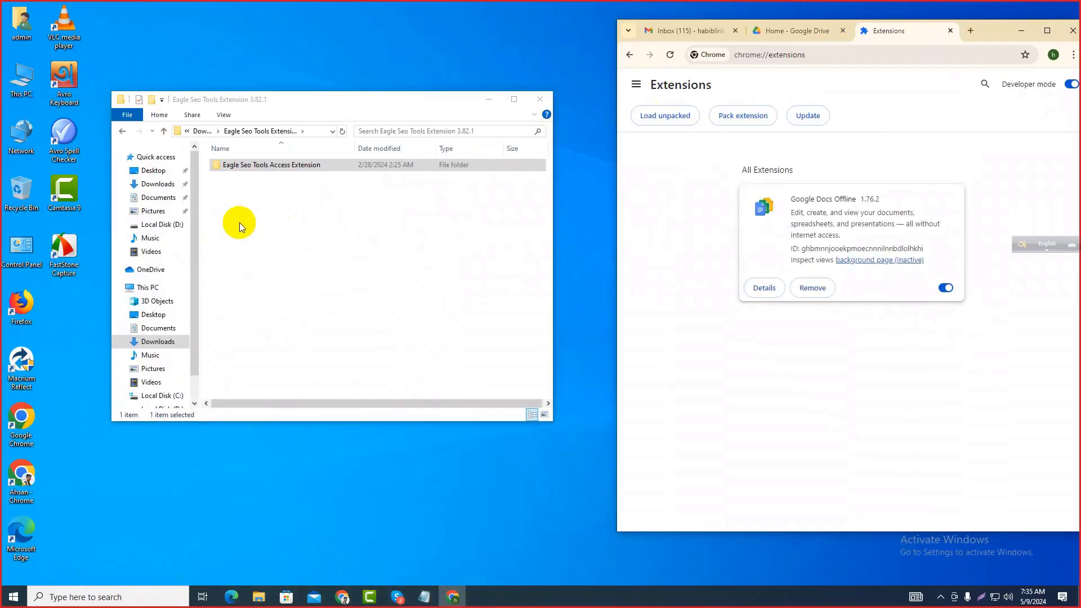
Go back to the Downloads folder and delete the extracted Eagle Seo Tools Extension 3.82.1 folder.
{"action": "left_click", "coordinate": [123, 131]}
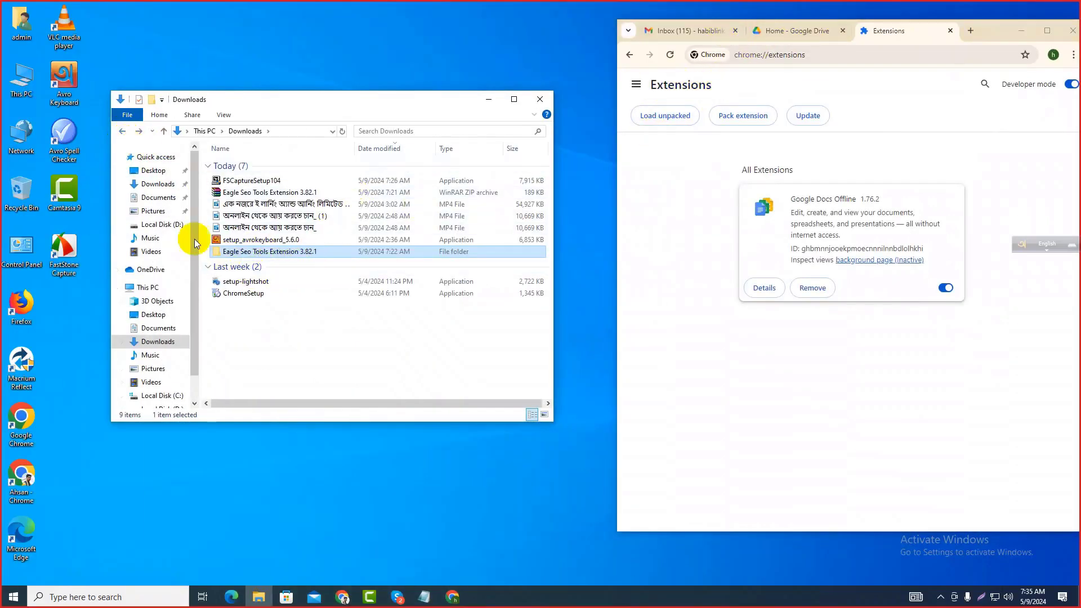
{"action": "left_click", "coordinate": [240, 192]}
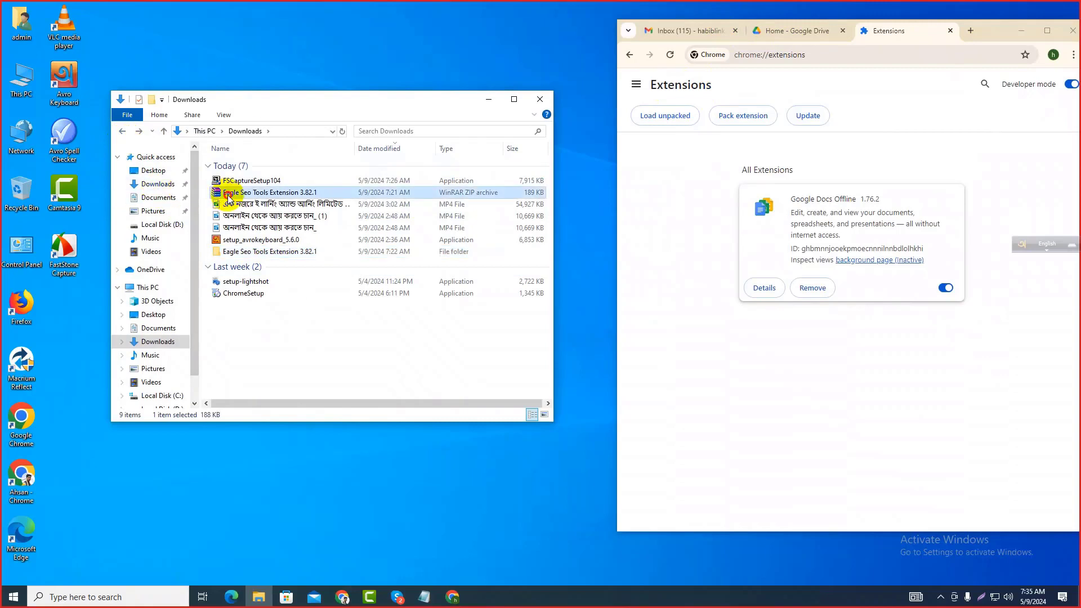
{"action": "left_click", "coordinate": [241, 254]}
{"action": "right_click", "coordinate": [241, 254]}
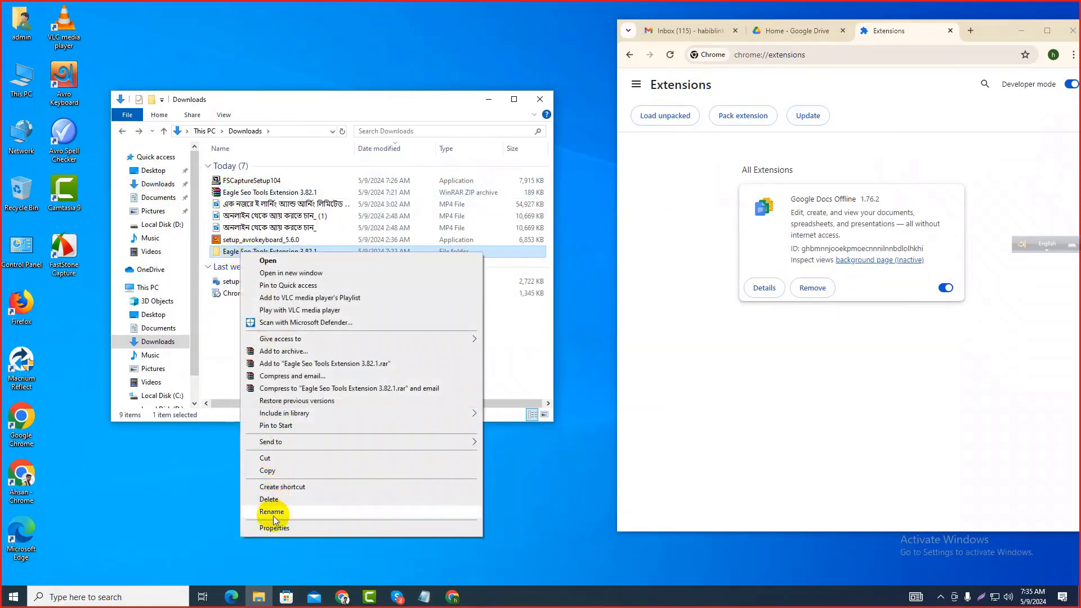
{"action": "left_click", "coordinate": [269, 499]}
Extract the Eagle Seo Tools Extension 3.82.1 archive to its default folder of the same name in Downloads.
{"action": "left_click", "coordinate": [224, 193]}
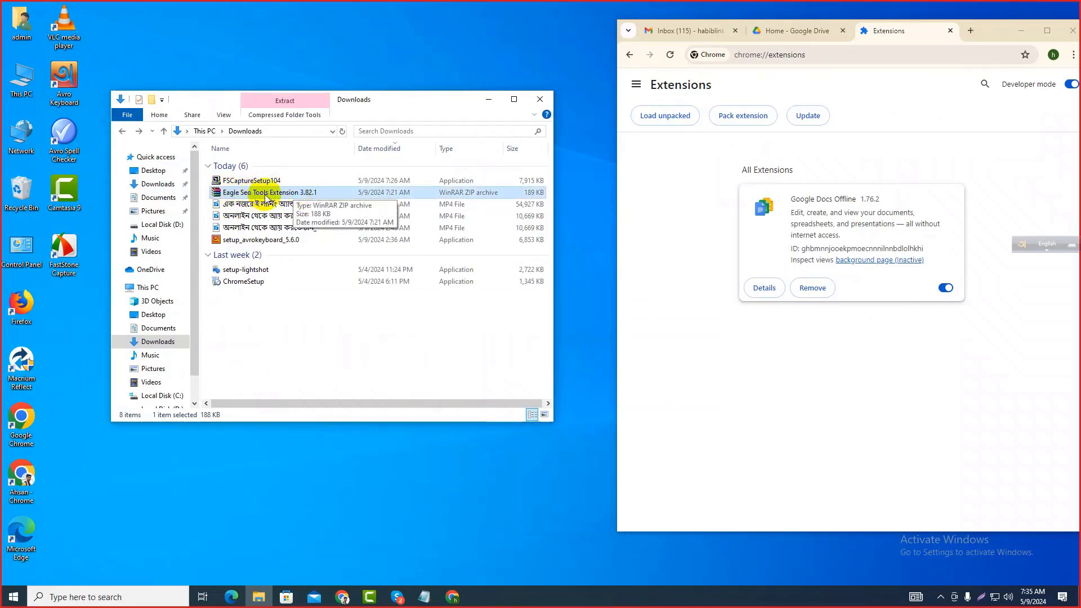
{"action": "right_click", "coordinate": [305, 194]}
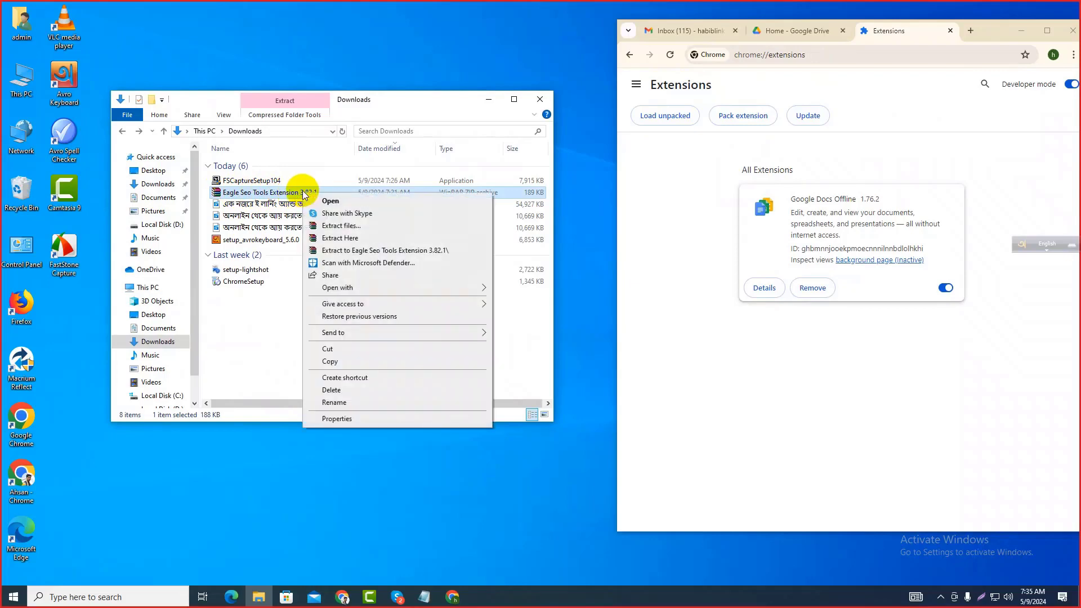
{"action": "left_click", "coordinate": [333, 225]}
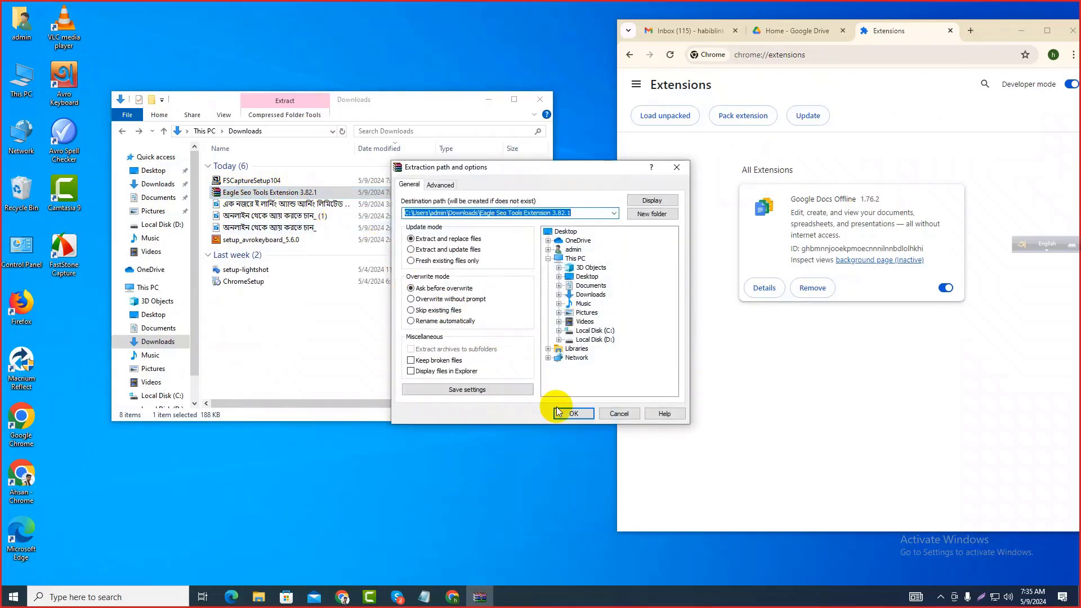
{"action": "left_click", "coordinate": [573, 412]}
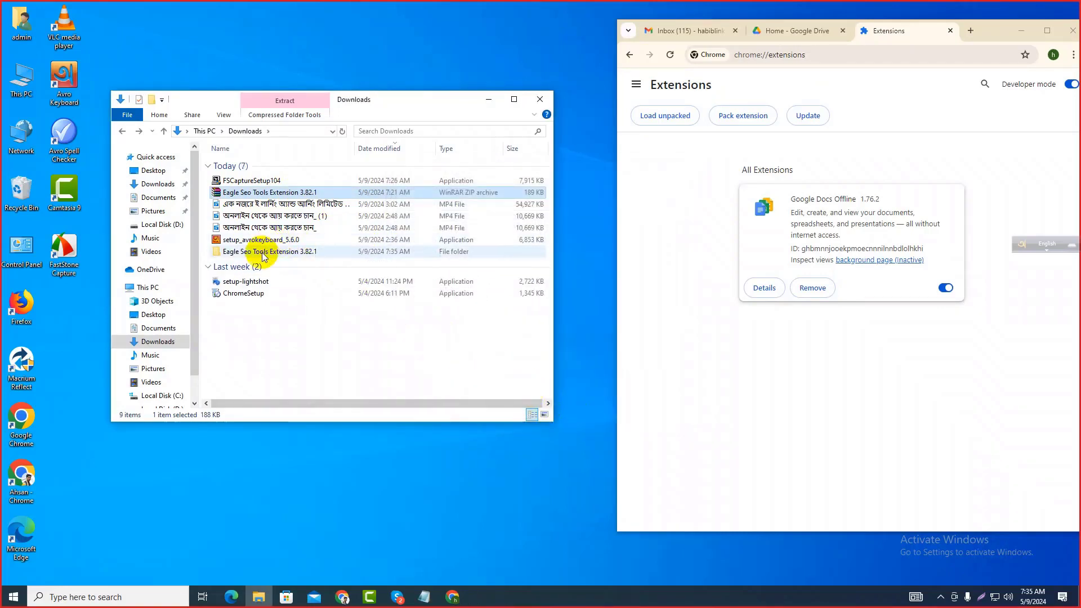
Open the newly extracted folder and load its Eagle Seo Tools Access Extension folder into Chrome's Extensions page.
{"action": "left_click", "coordinate": [250, 251]}
{"action": "double_click", "coordinate": [254, 253]}
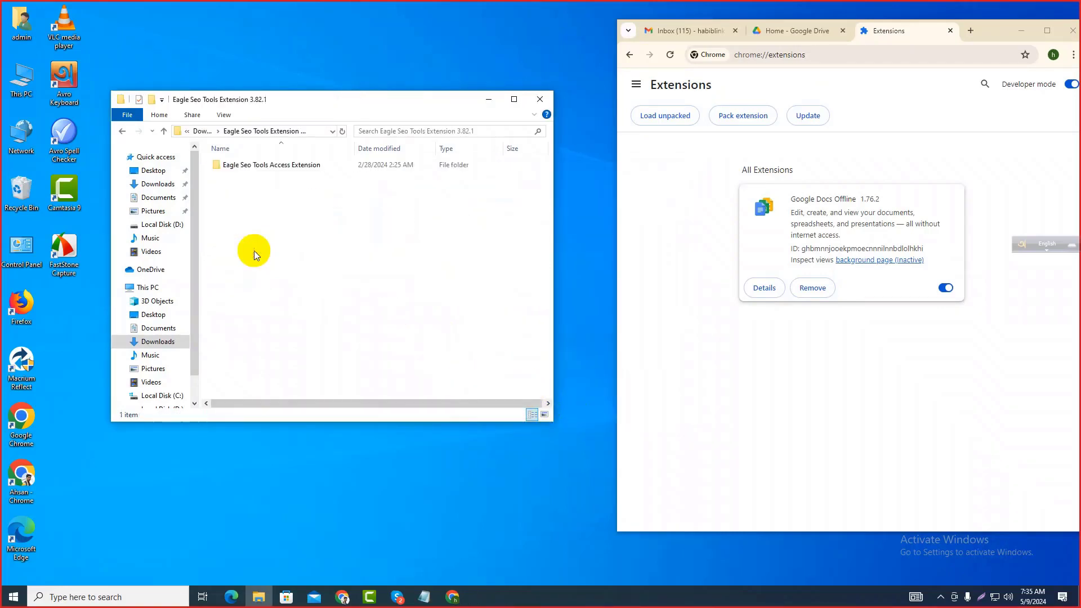
{"action": "left_click", "coordinate": [224, 170]}
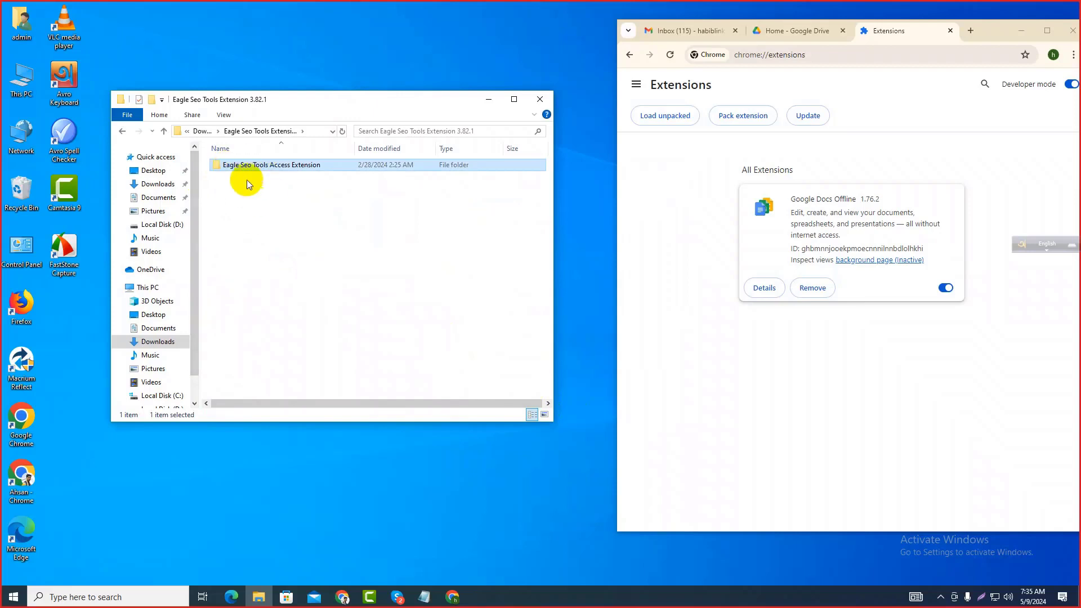
{"action": "left_click_drag", "start_coordinate": [224, 168], "coordinate": [822, 239]}
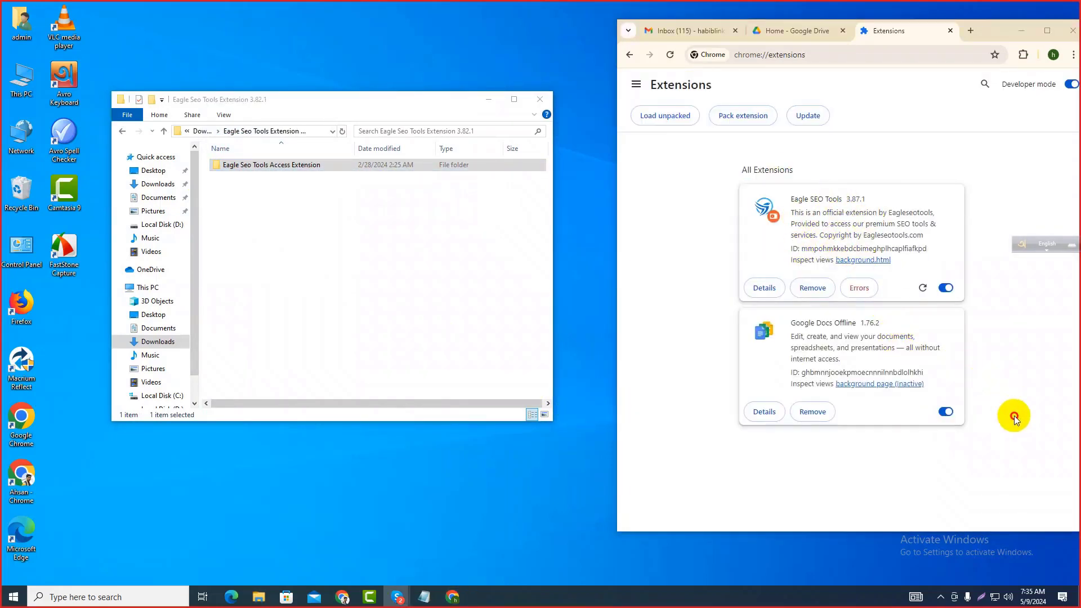
Clear all logged errors for the Eagle SEO Tools extension and return to the extensions list.
{"action": "left_click", "coordinate": [863, 288]}
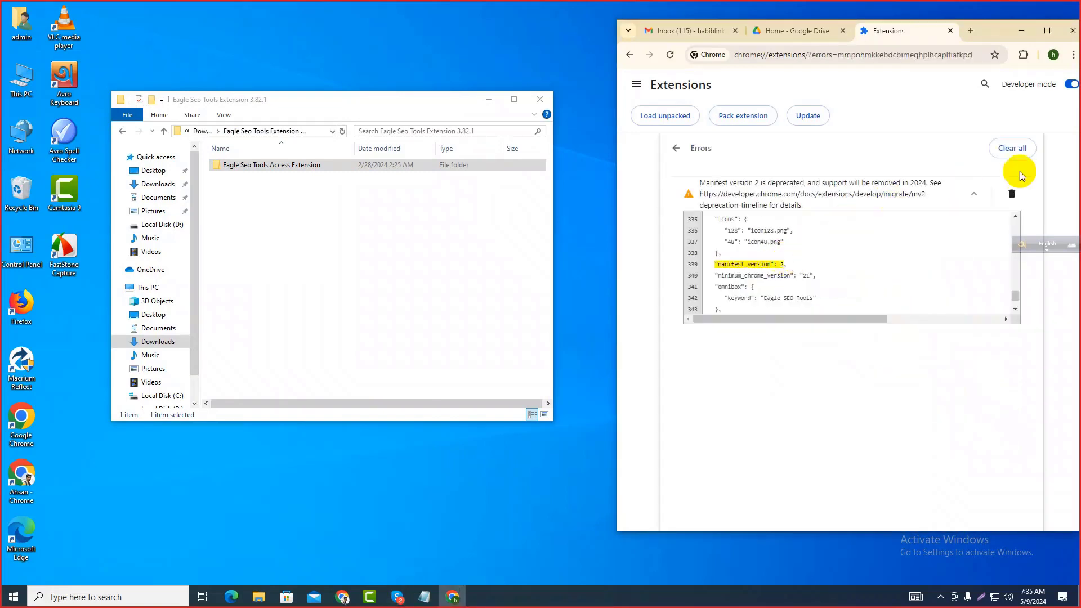
{"action": "left_click", "coordinate": [1016, 149]}
{"action": "left_click", "coordinate": [678, 147]}
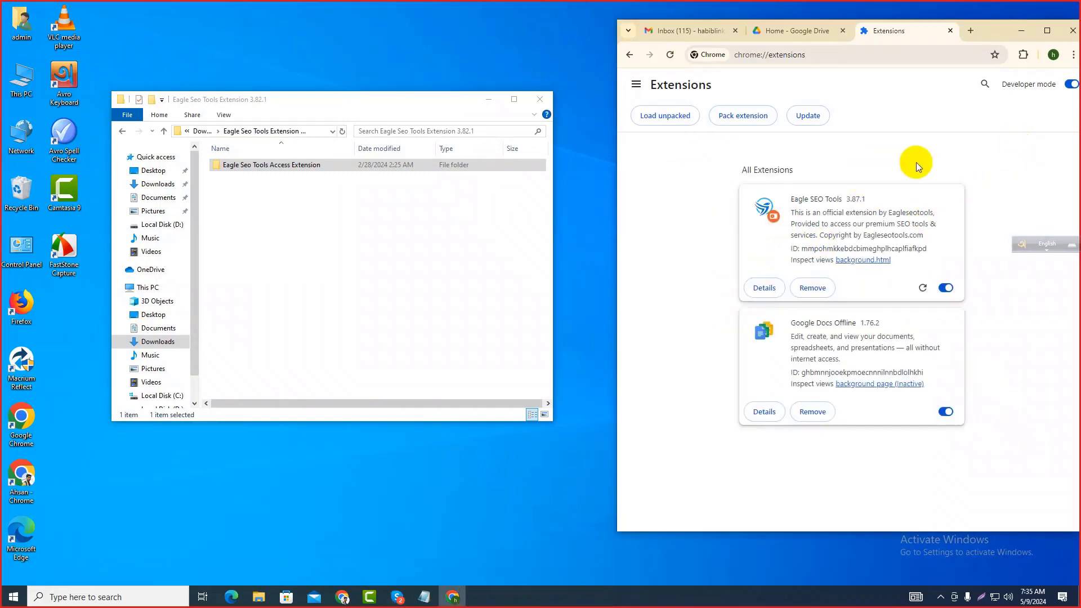
Maximize the Extensions window and pin Eagle SEO Tools to the browser toolbar.
{"action": "left_click", "coordinate": [1047, 30]}
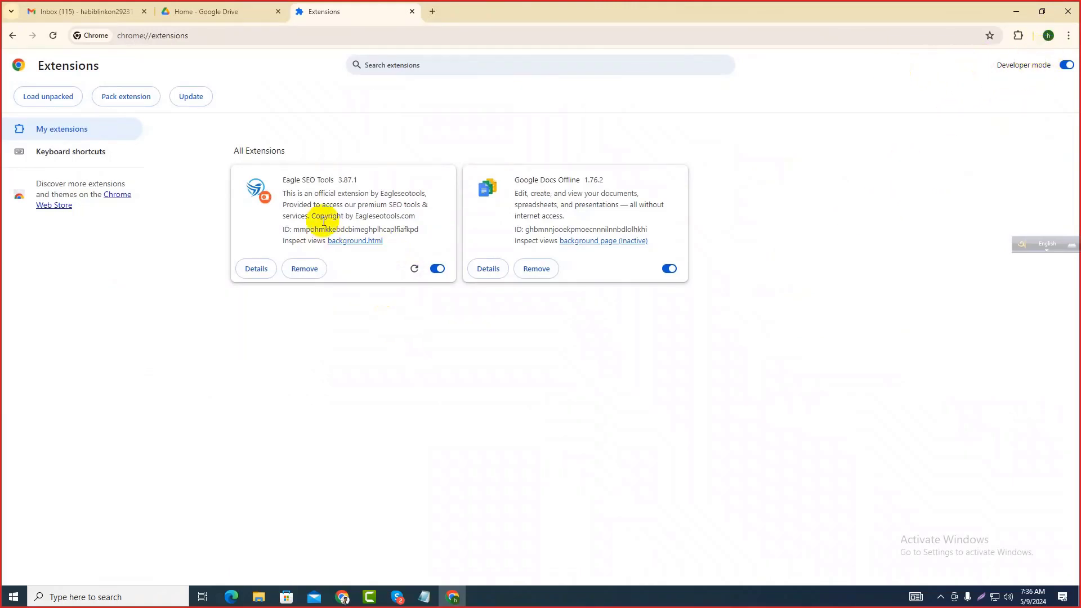
{"action": "left_click", "coordinate": [1017, 36]}
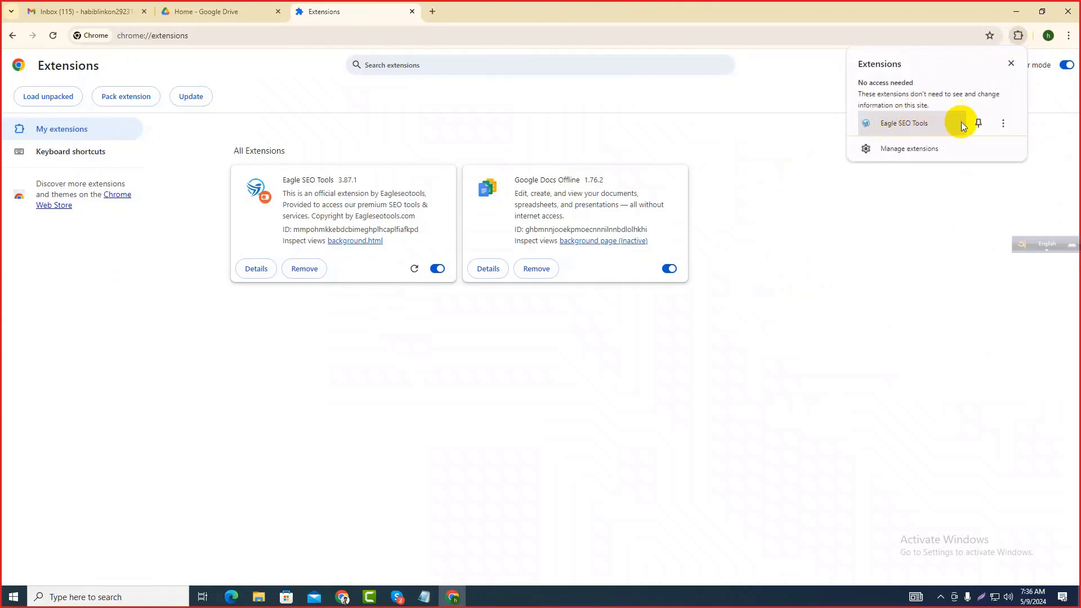
{"action": "left_click", "coordinate": [978, 123]}
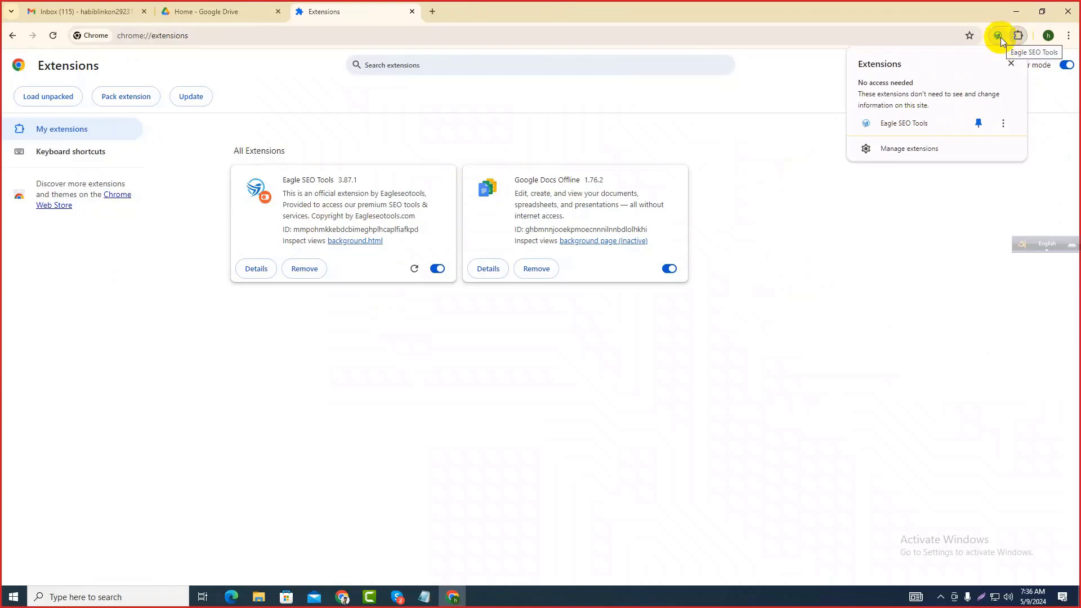
{"action": "left_click", "coordinate": [813, 94]}
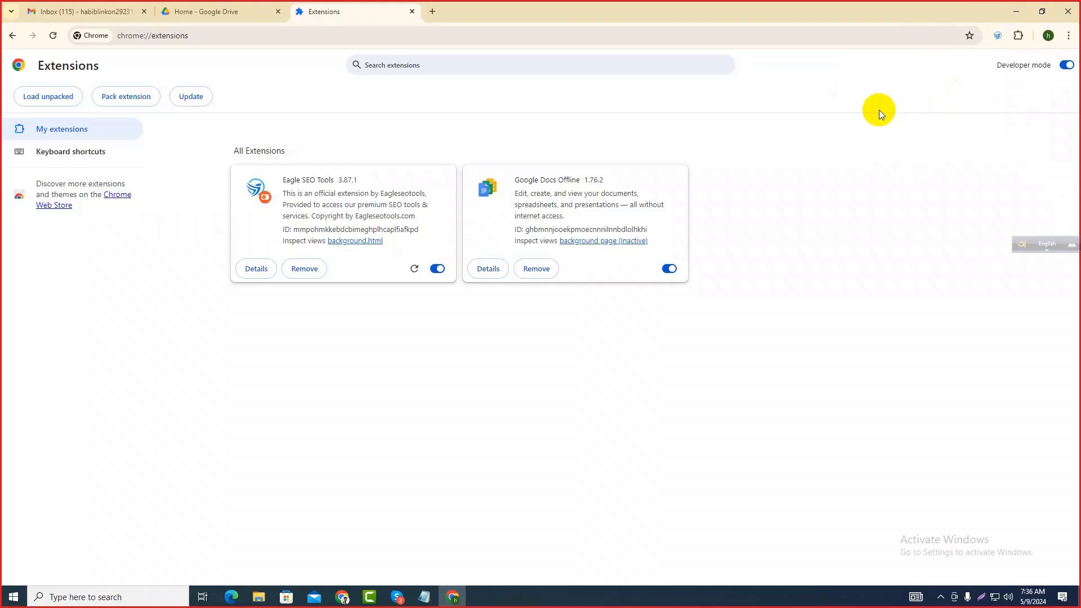
Return to the Chrome window signed in to Eagle SEO Tools and show its How To Use Tools tab.
{"action": "left_click", "coordinate": [214, 11]}
{"action": "left_click", "coordinate": [338, 11]}
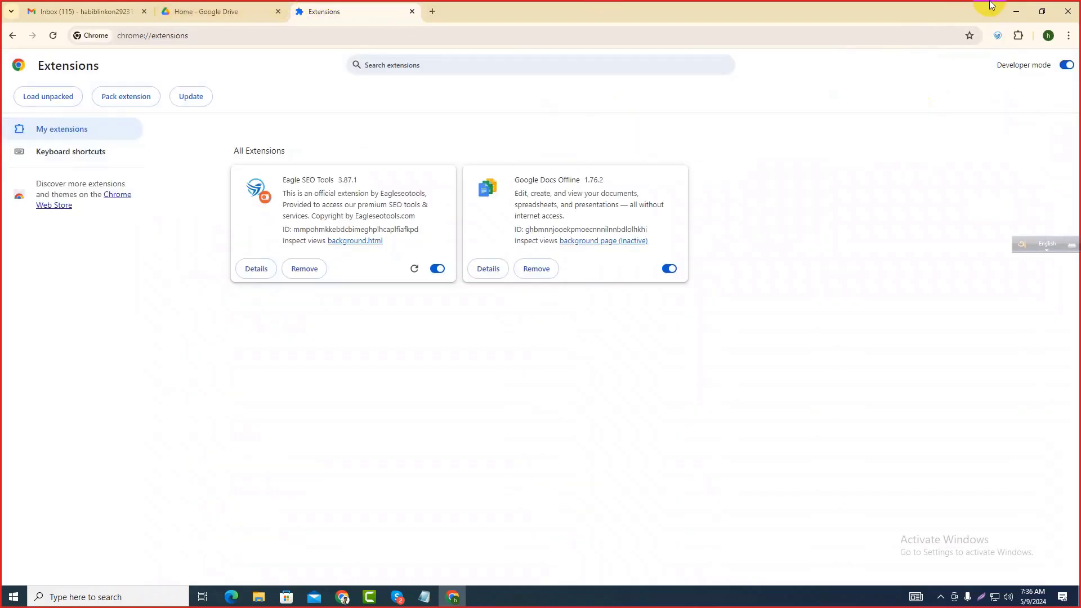
{"action": "left_click", "coordinate": [1016, 11]}
{"action": "left_click", "coordinate": [452, 596]}
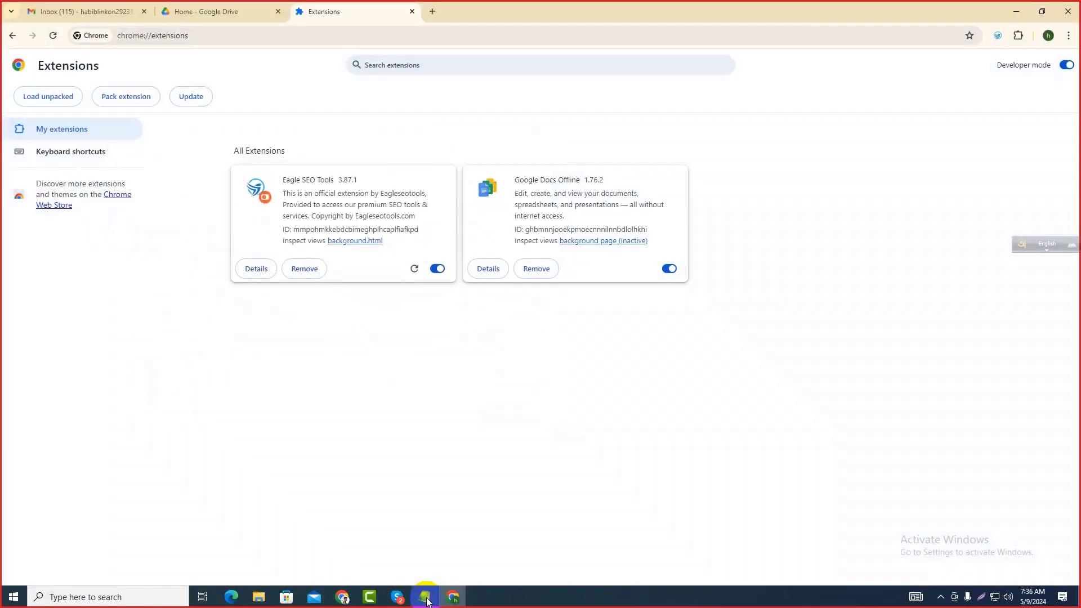
{"action": "left_click", "coordinate": [342, 596]}
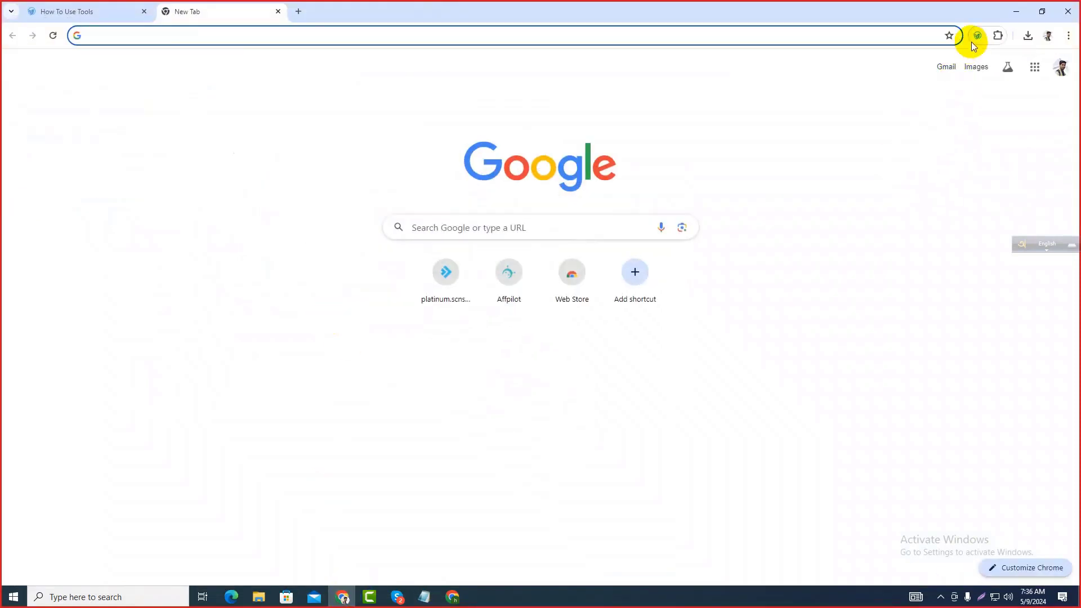
{"action": "left_click", "coordinate": [112, 10]}
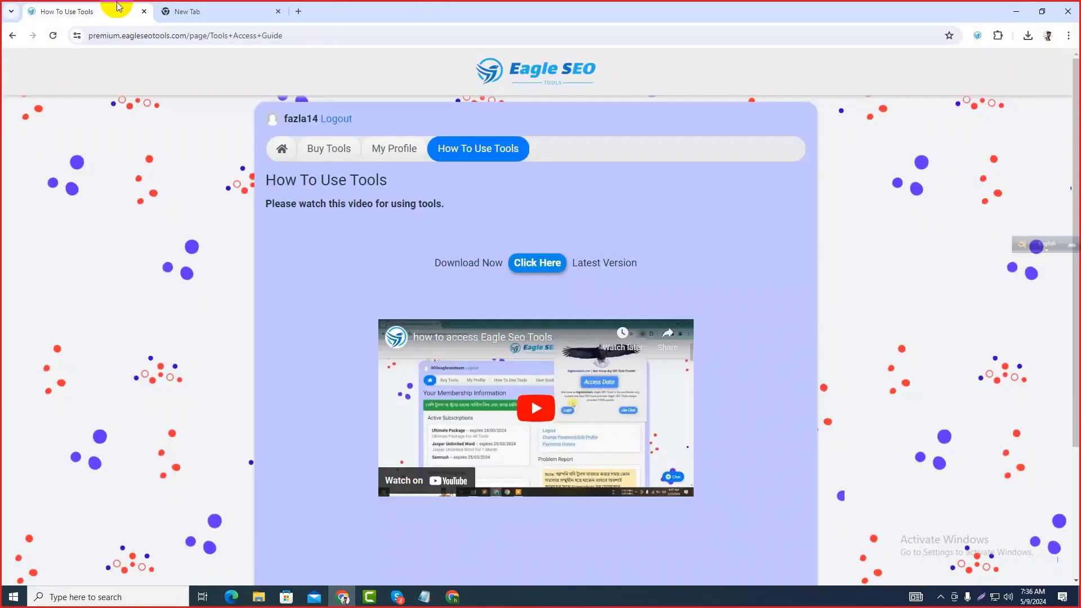
Open the membership home page and look over the Eagle SEO Tools extension popup and the active resources list.
{"action": "left_click", "coordinate": [282, 150]}
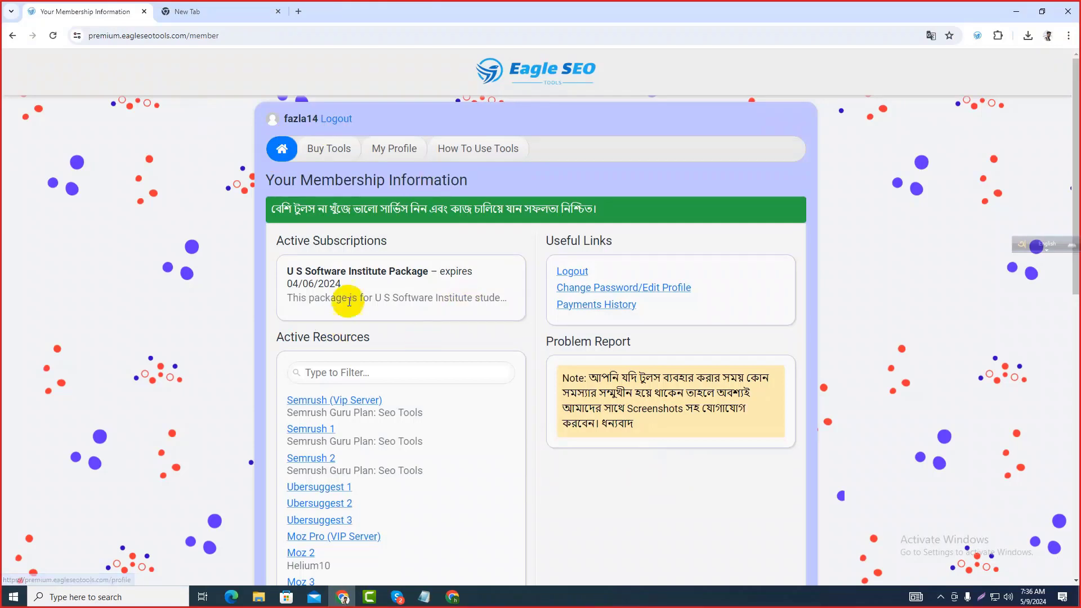
{"action": "scroll", "coordinate": [344, 315], "scroll_direction": "down", "scroll_amount": 6}
{"action": "scroll", "coordinate": [361, 328], "scroll_direction": "up", "scroll_amount": 6}
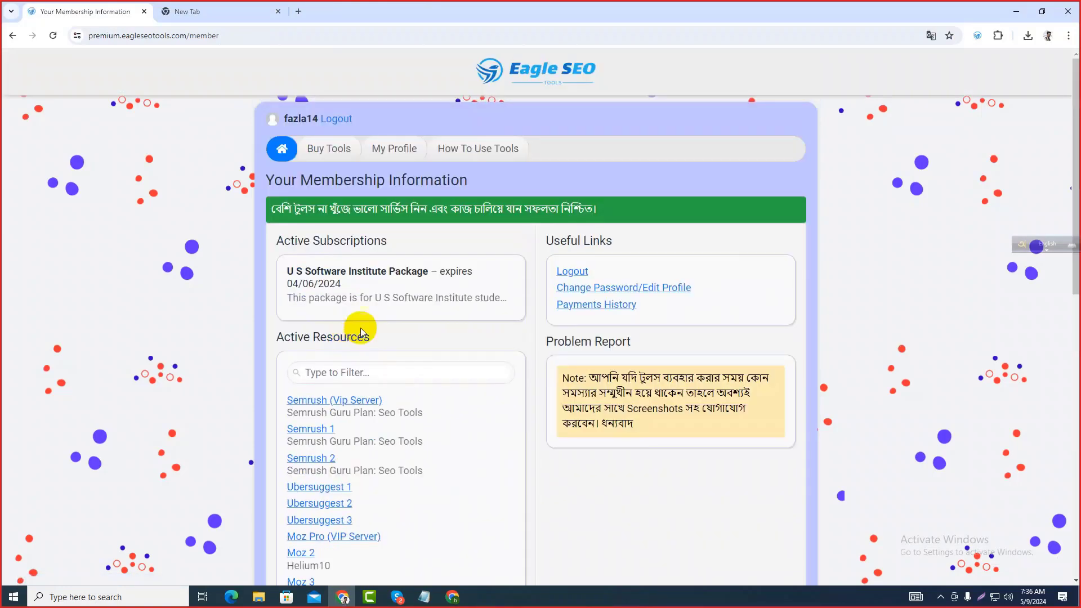
{"action": "left_click", "coordinate": [977, 36]}
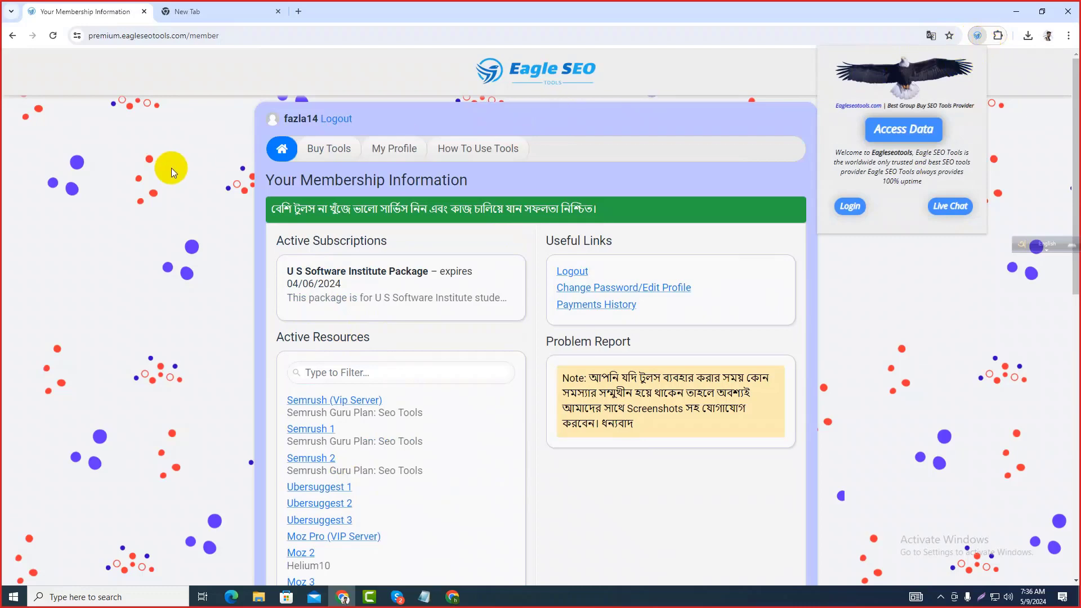
{"action": "left_click", "coordinate": [171, 176]}
{"action": "scroll", "coordinate": [321, 252], "scroll_direction": "down", "scroll_amount": 3}
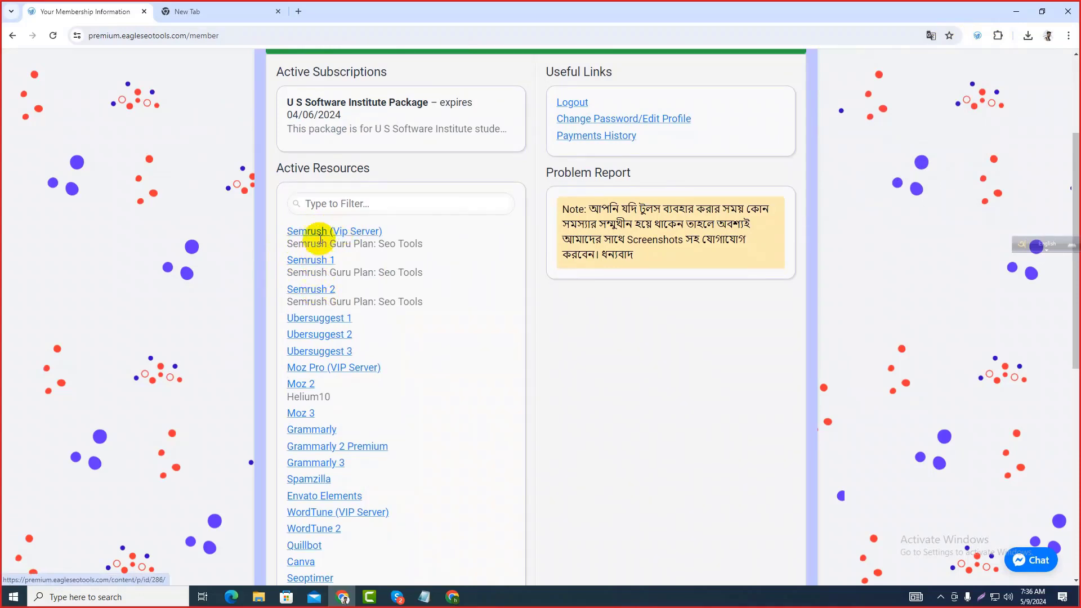
Copy the Semrush (Vip Server) access data from its resource page and load Semrush in the empty tab through the extension's Access Data.
{"action": "left_click", "coordinate": [306, 232]}
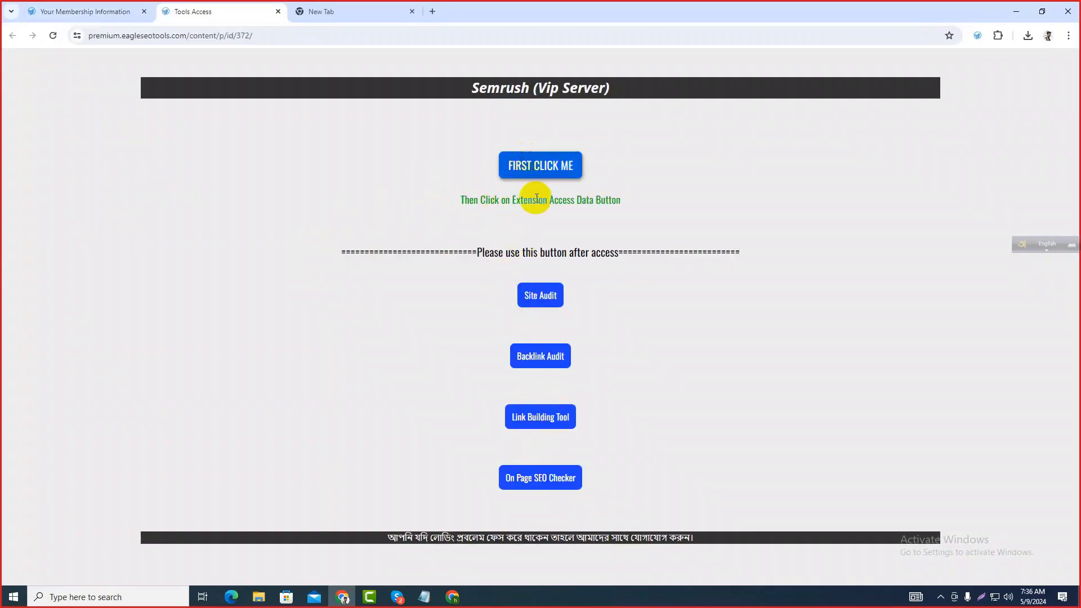
{"action": "left_click", "coordinate": [555, 168]}
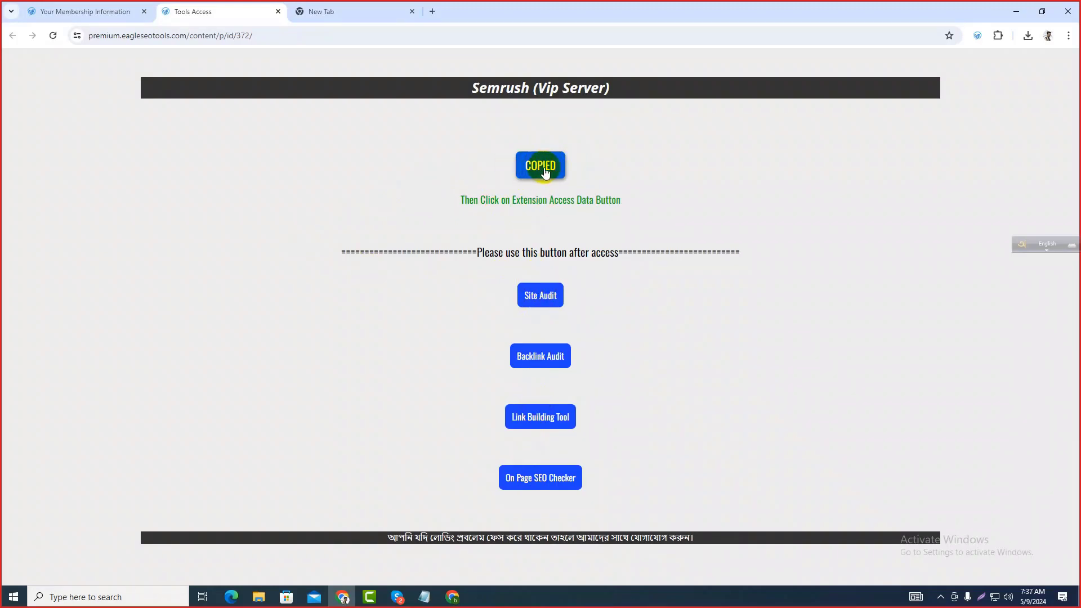
{"action": "left_click", "coordinate": [376, 11]}
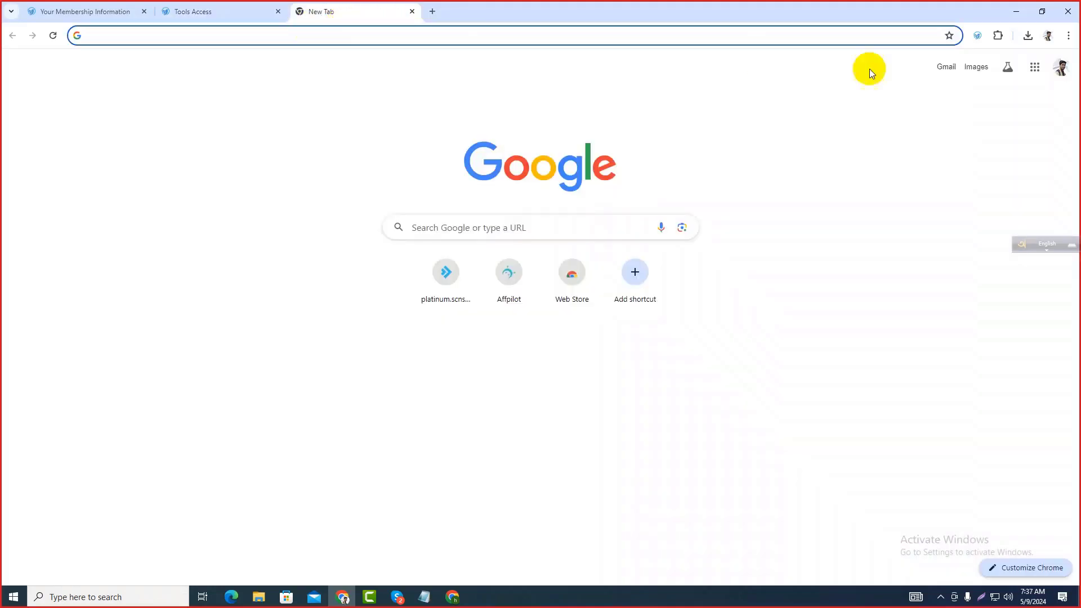
{"action": "left_click", "coordinate": [976, 36]}
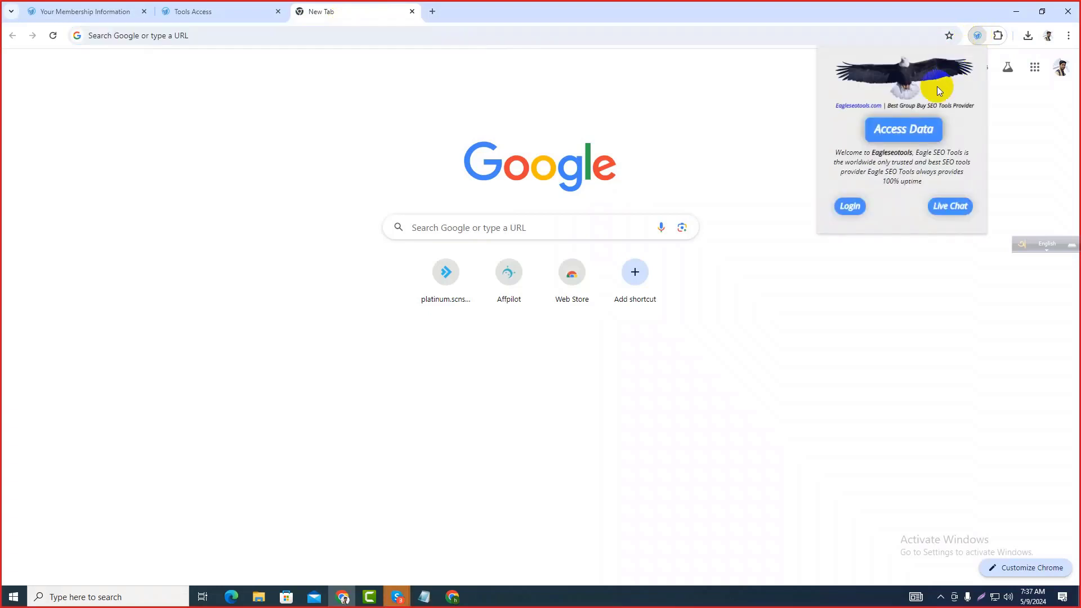
{"action": "left_click", "coordinate": [900, 131]}
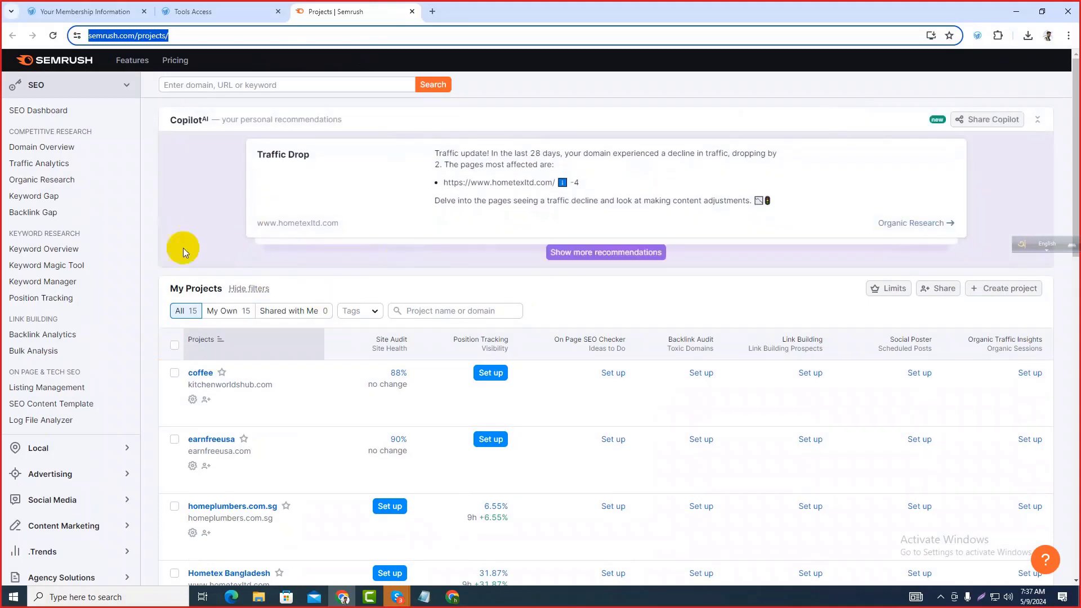
{"action": "scroll", "coordinate": [290, 373], "scroll_direction": "down", "scroll_amount": 4}
{"action": "scroll", "coordinate": [313, 358], "scroll_direction": "up", "scroll_amount": 4}
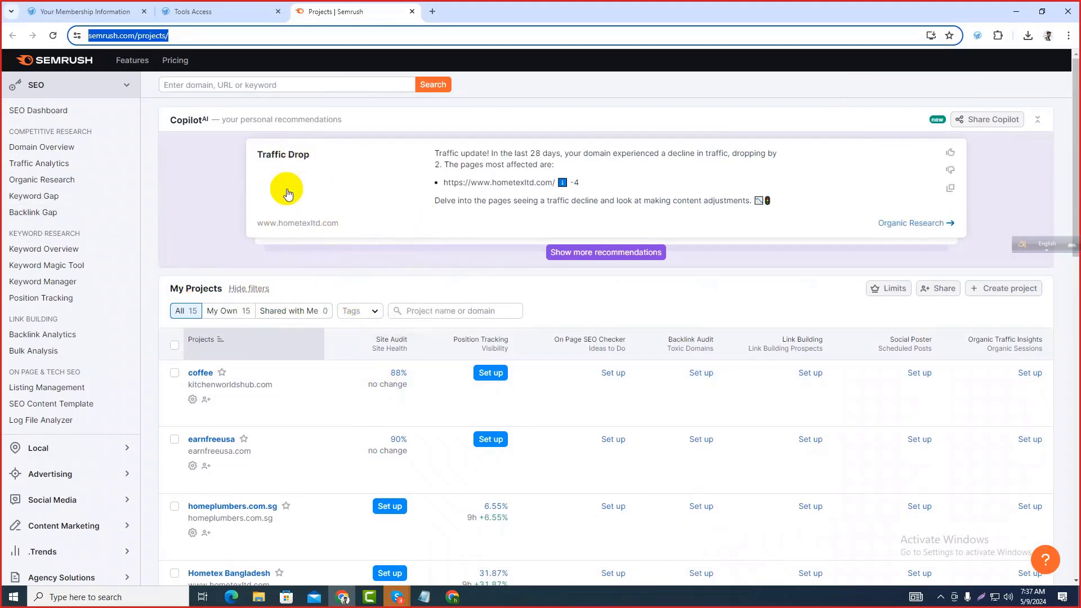
Copy the Grammarly access data from the membership resources and load Grammarly in a new tab through the extension's Access Data.
{"action": "left_click", "coordinate": [222, 10]}
{"action": "left_click", "coordinate": [141, 5]}
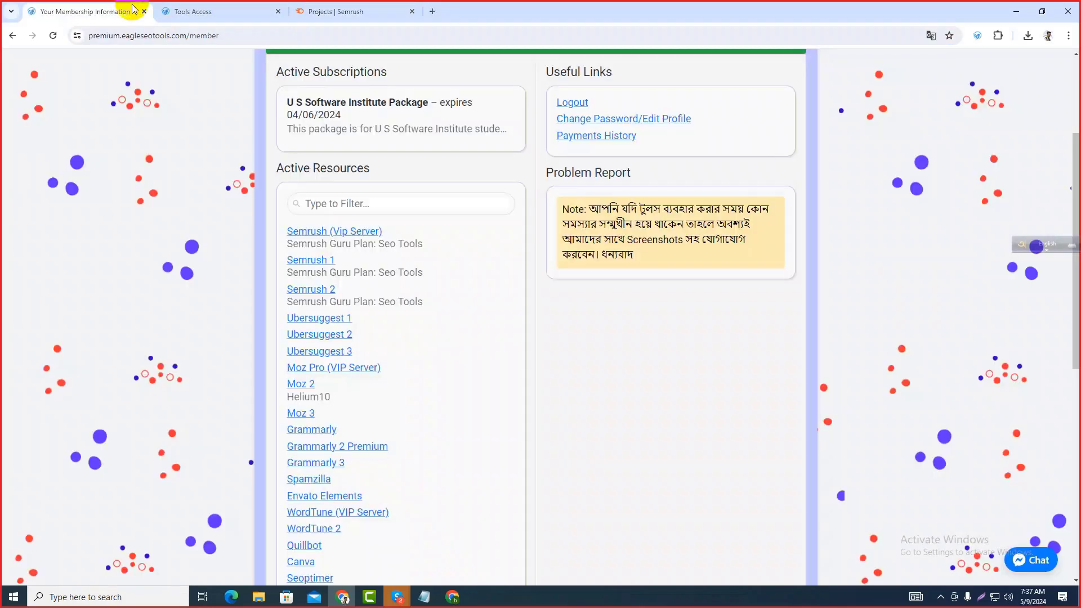
{"action": "scroll", "coordinate": [341, 225], "scroll_direction": "down", "scroll_amount": 2}
{"action": "left_click", "coordinate": [324, 318]}
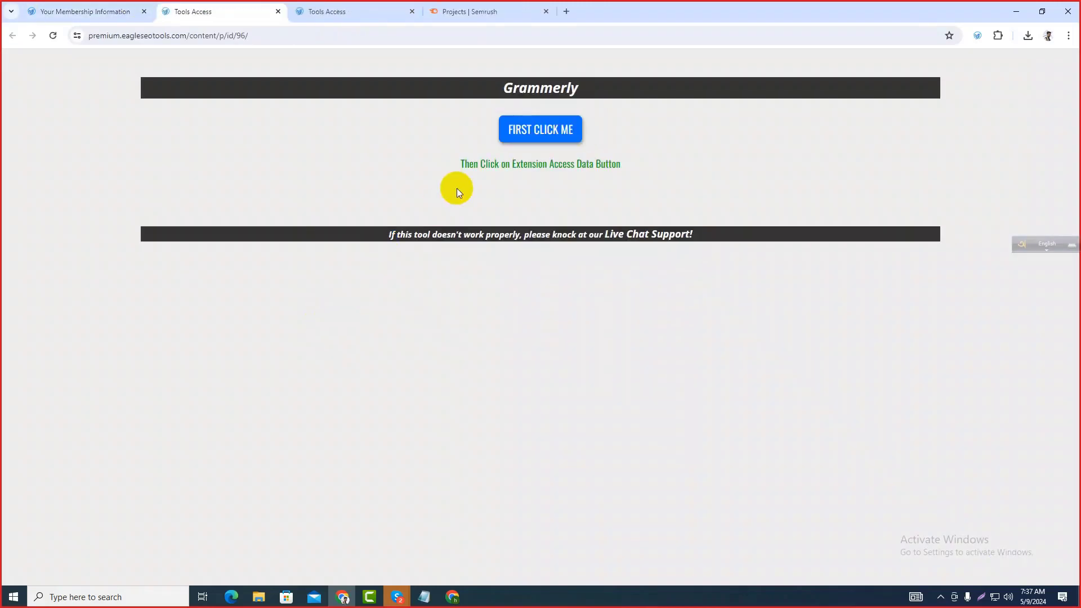
{"action": "left_click", "coordinate": [529, 138]}
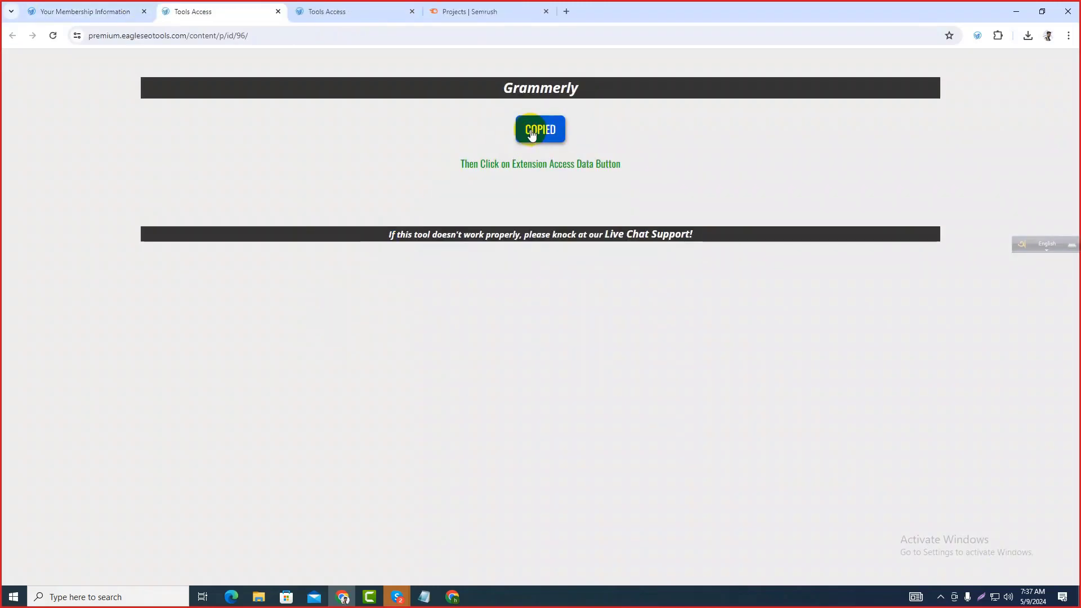
{"action": "left_click", "coordinate": [566, 12]}
{"action": "left_click", "coordinate": [978, 35]}
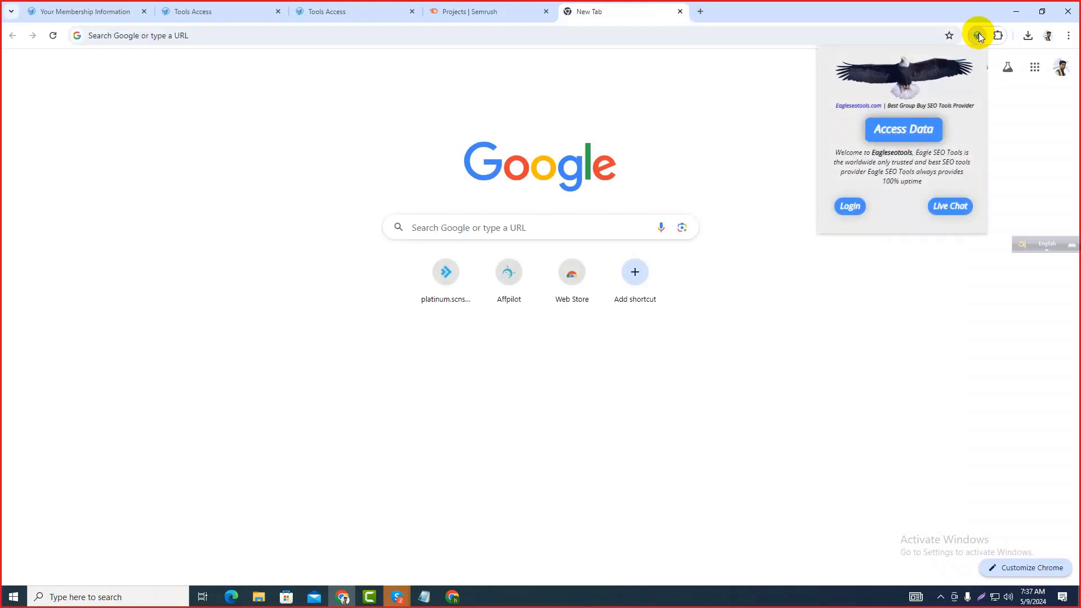
{"action": "left_click", "coordinate": [918, 128]}
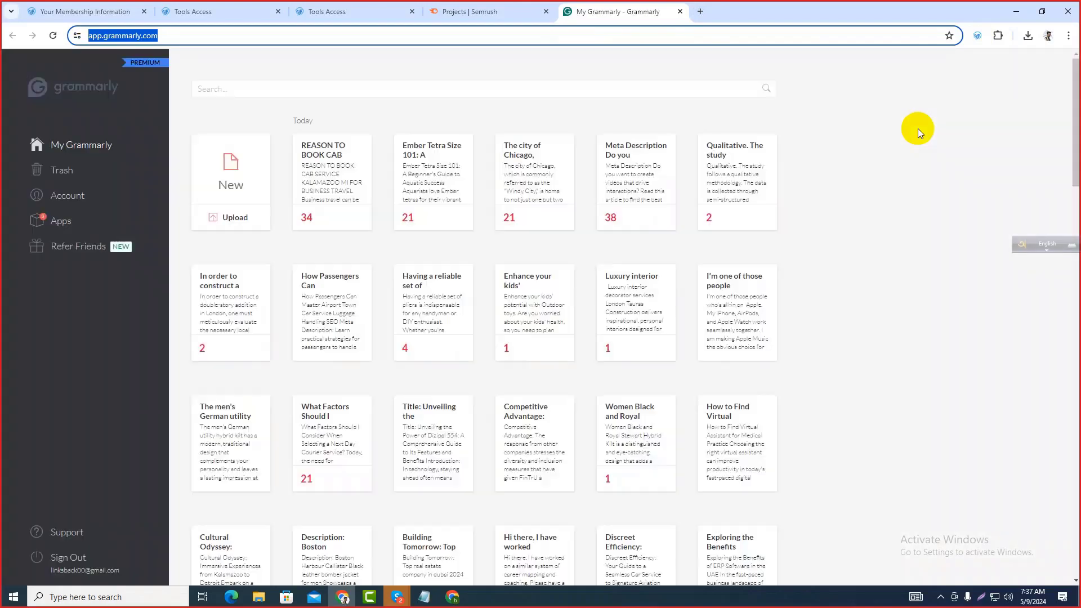
Return to the membership site, show its How To Use Tools page, and play the embedded access tutorial video.
{"action": "left_click", "coordinate": [194, 11]}
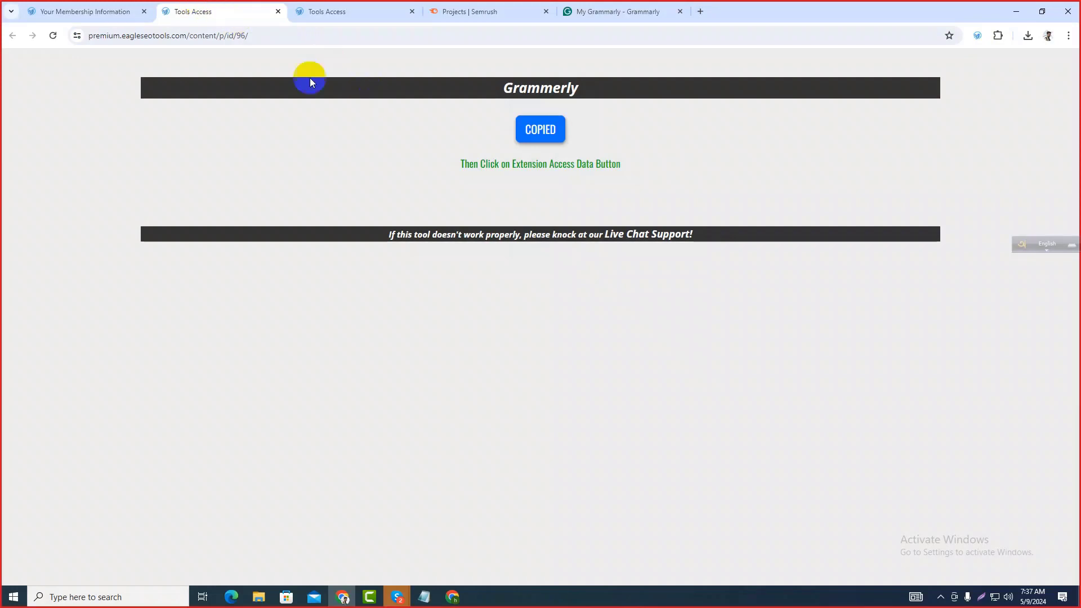
{"action": "left_click", "coordinate": [58, 6]}
{"action": "scroll", "coordinate": [422, 120], "scroll_direction": "up", "scroll_amount": 5}
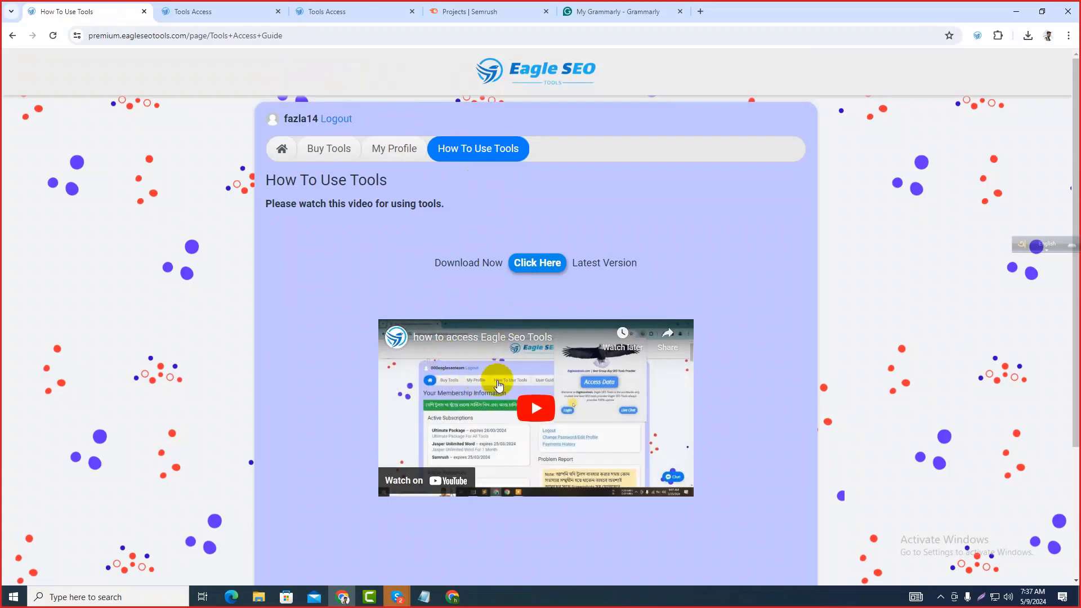
{"action": "left_click", "coordinate": [535, 407]}
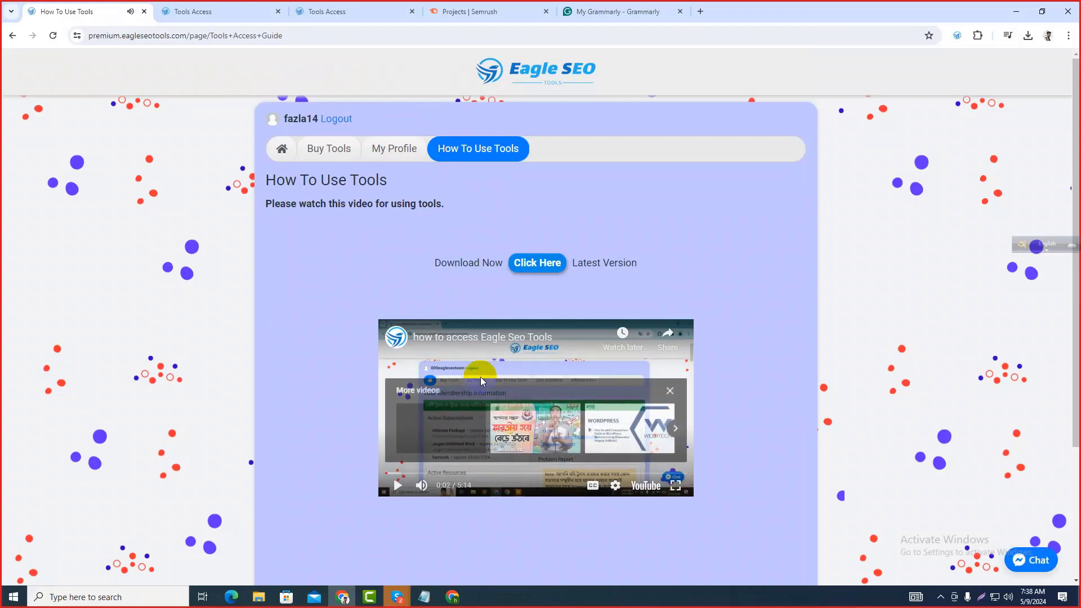
Look over the Grammarly and Semrush access pages and the Grammarly dashboard, and return to the Semrush Projects page.
{"action": "left_click", "coordinate": [223, 7]}
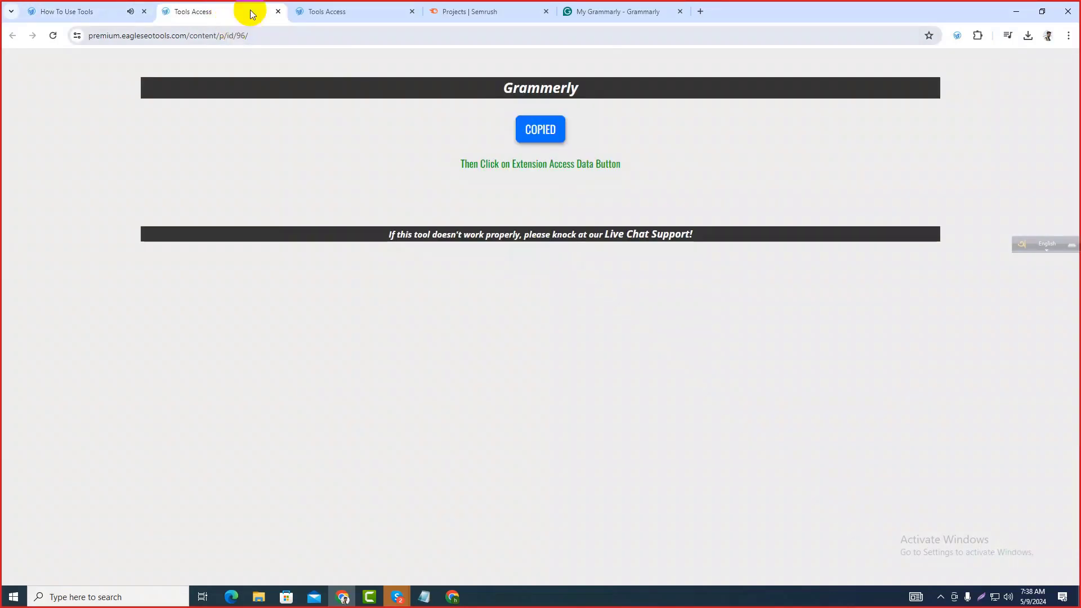
{"action": "left_click", "coordinate": [304, 10]}
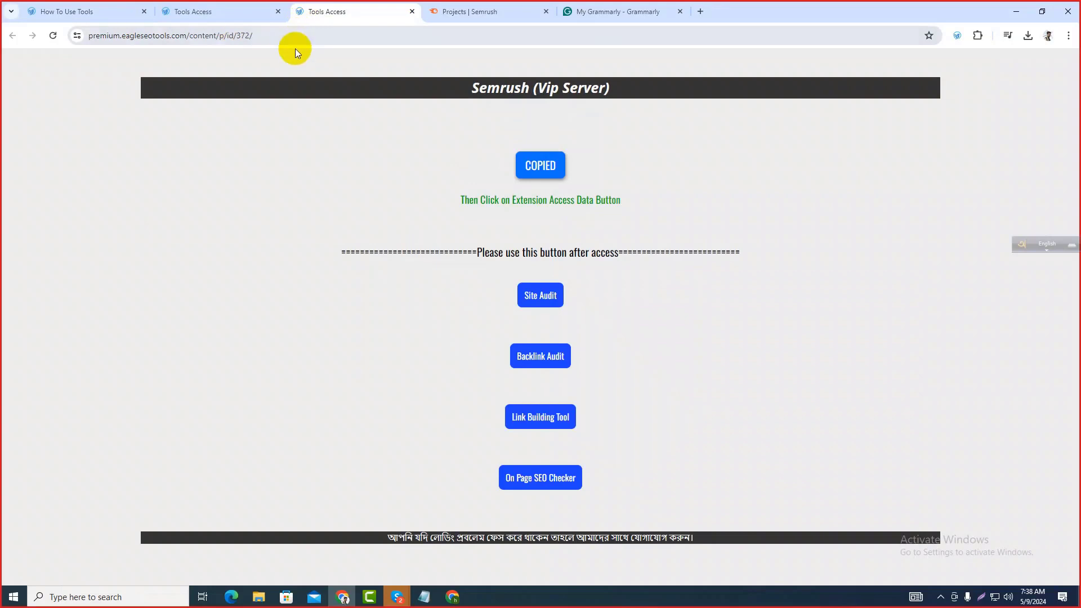
{"action": "left_click", "coordinate": [313, 91]}
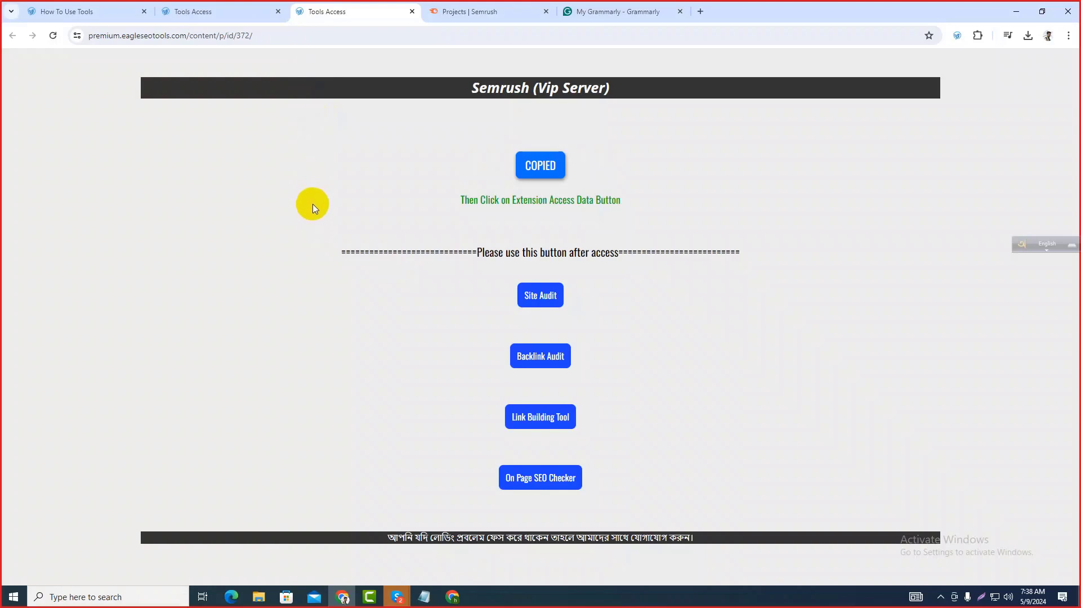
{"action": "left_click", "coordinate": [570, 11]}
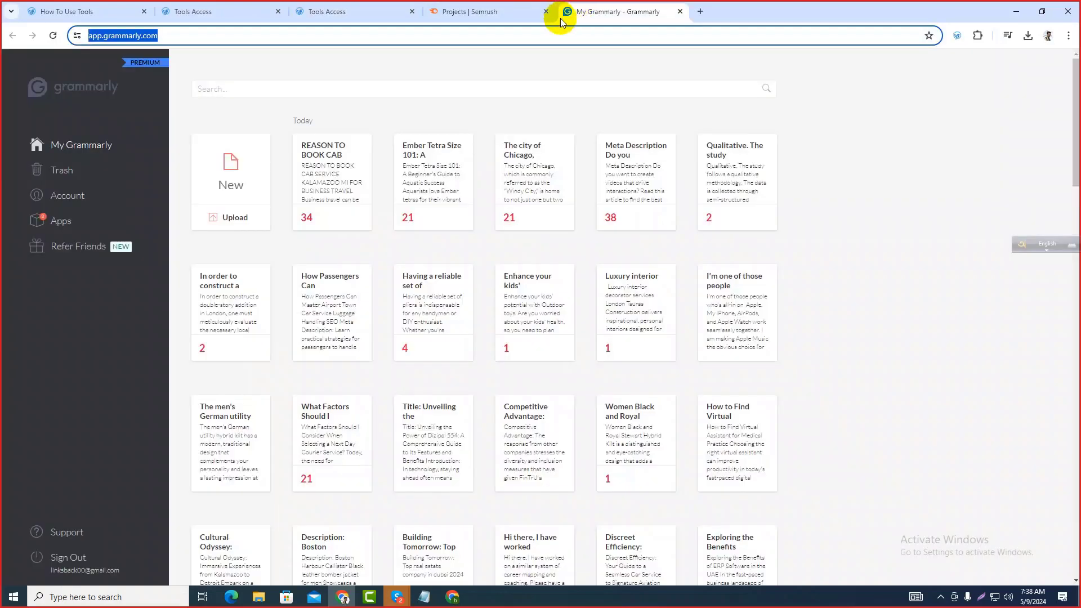
{"action": "left_click", "coordinate": [461, 12]}
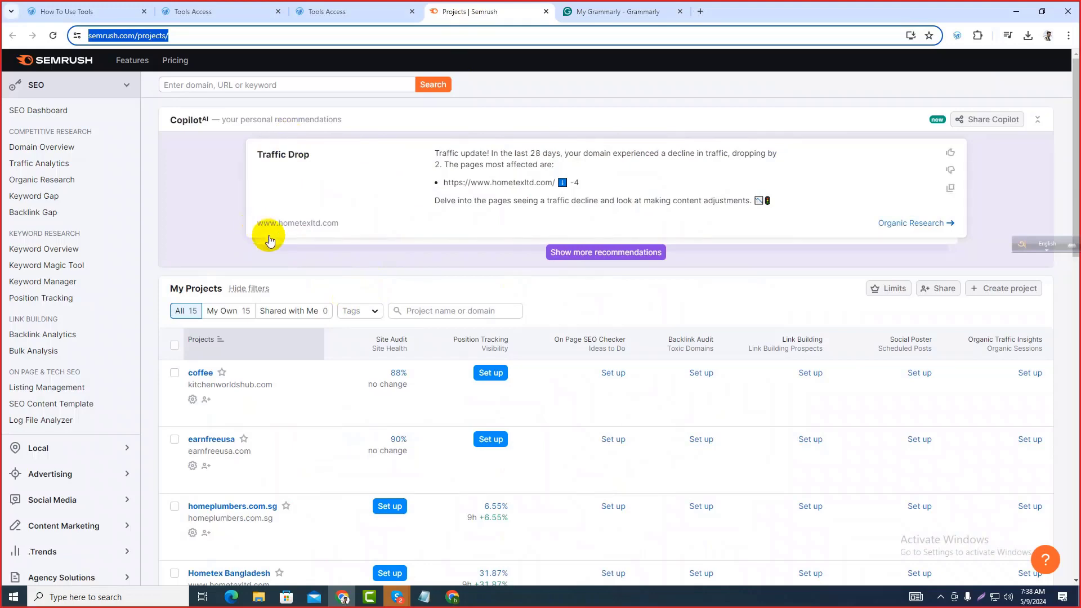
Switch to the Notepad keyword research notes, highlight the semrush tool and the Kitchen sub category, and return to Semrush.
{"action": "left_click", "coordinate": [425, 597]}
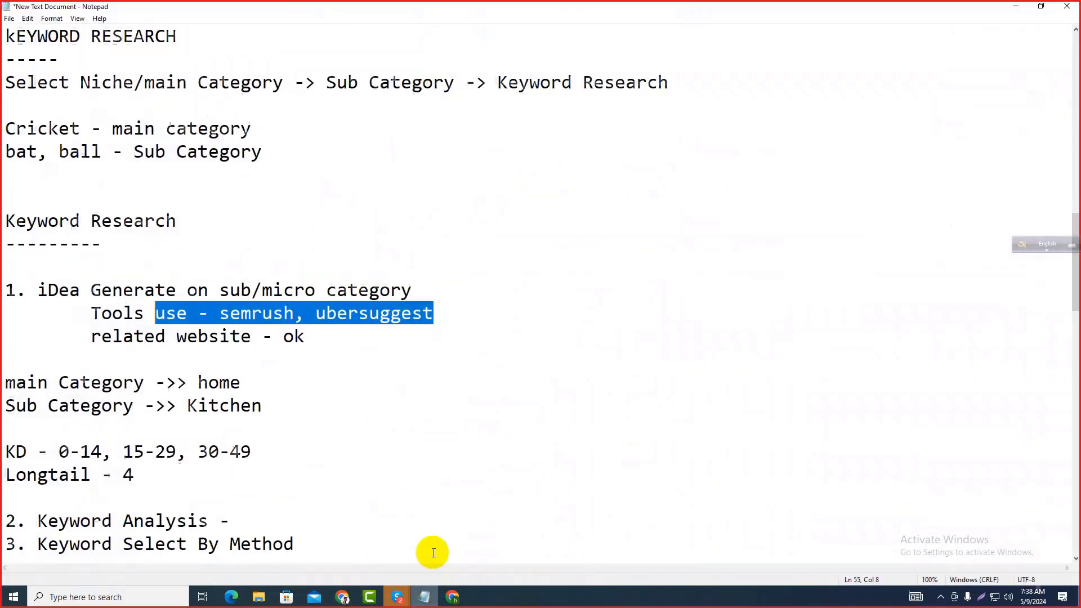
{"action": "left_click", "coordinate": [240, 325]}
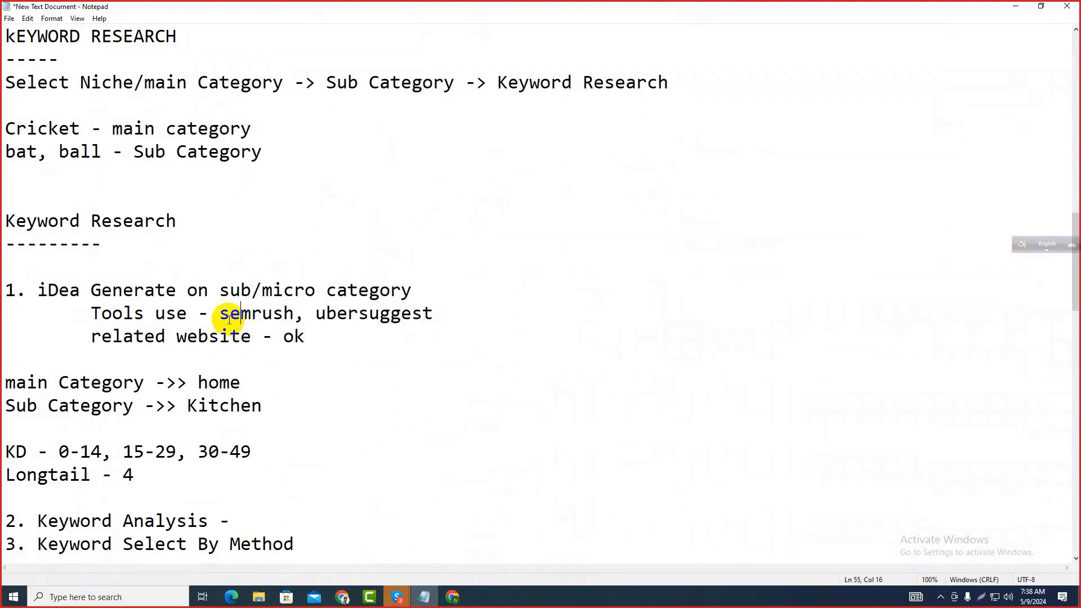
{"action": "left_click_drag", "start_coordinate": [220, 316], "coordinate": [291, 316]}
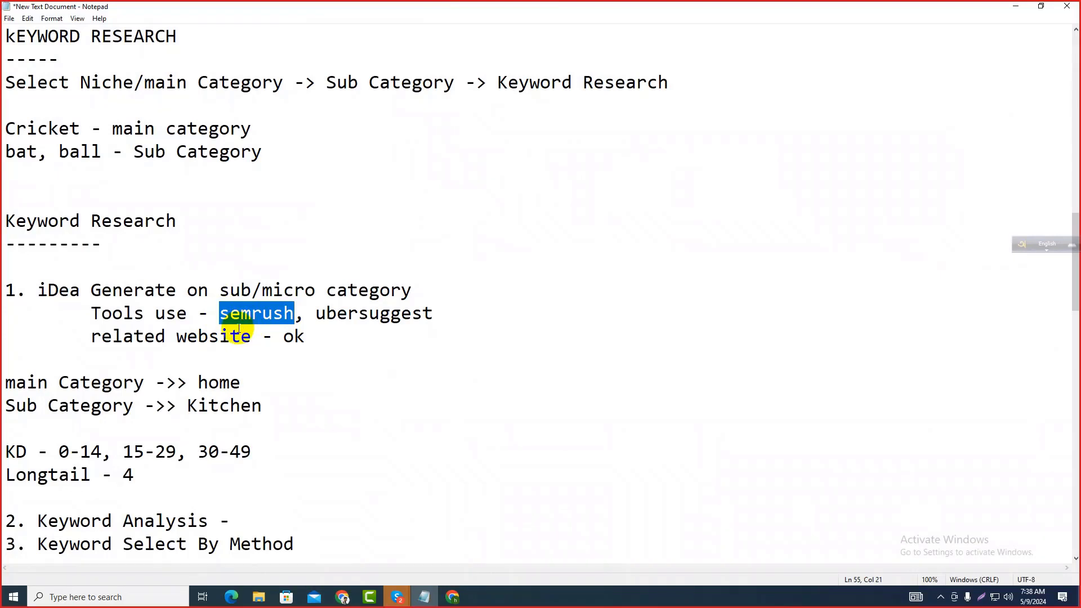
{"action": "left_click_drag", "start_coordinate": [262, 406], "coordinate": [190, 406]}
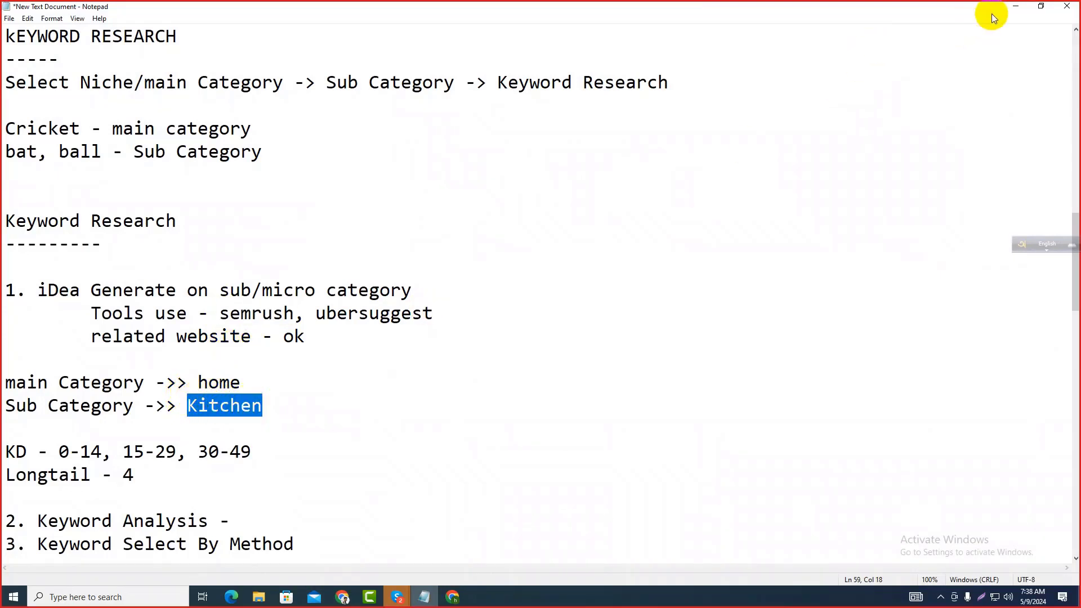
{"action": "left_click", "coordinate": [1006, 8]}
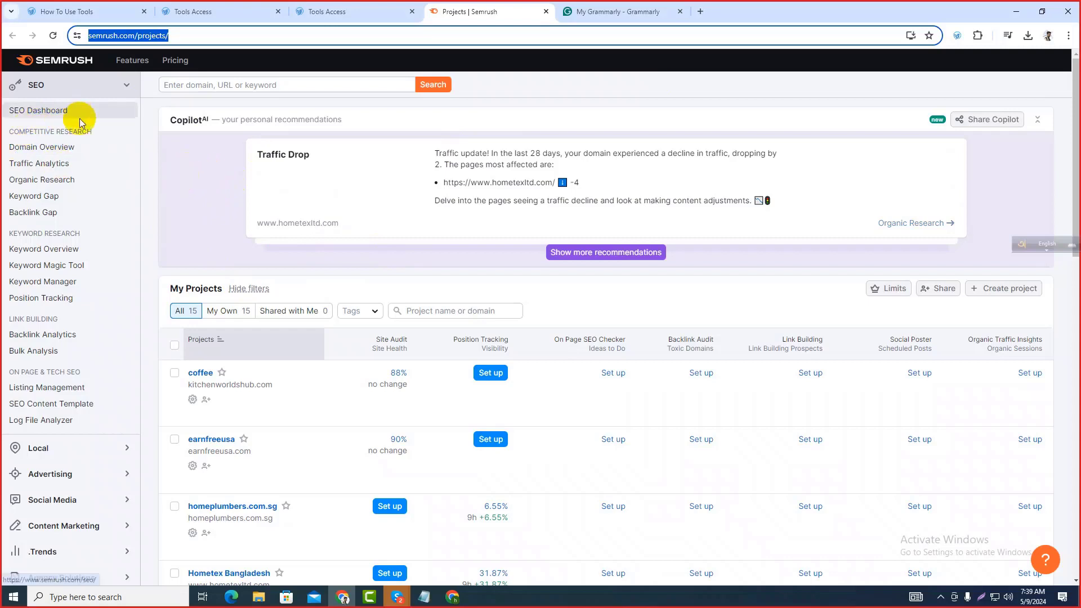
Visit the Semrush SEO Dashboard and open the Keyword Magic Tool.
{"action": "scroll", "coordinate": [24, 357], "scroll_direction": "down", "scroll_amount": 1}
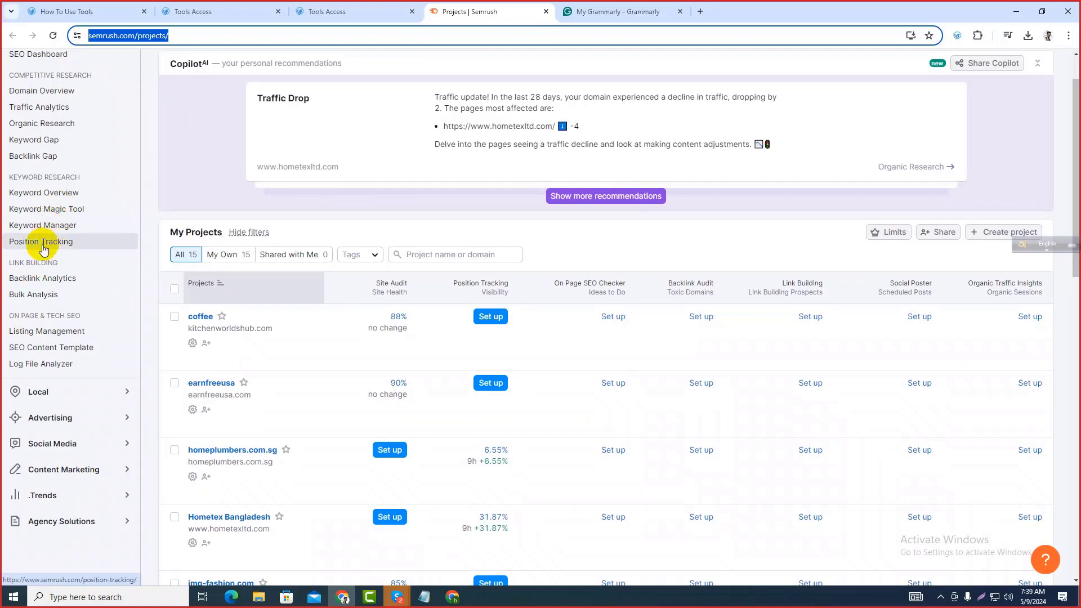
{"action": "scroll", "coordinate": [44, 237], "scroll_direction": "up", "scroll_amount": 1}
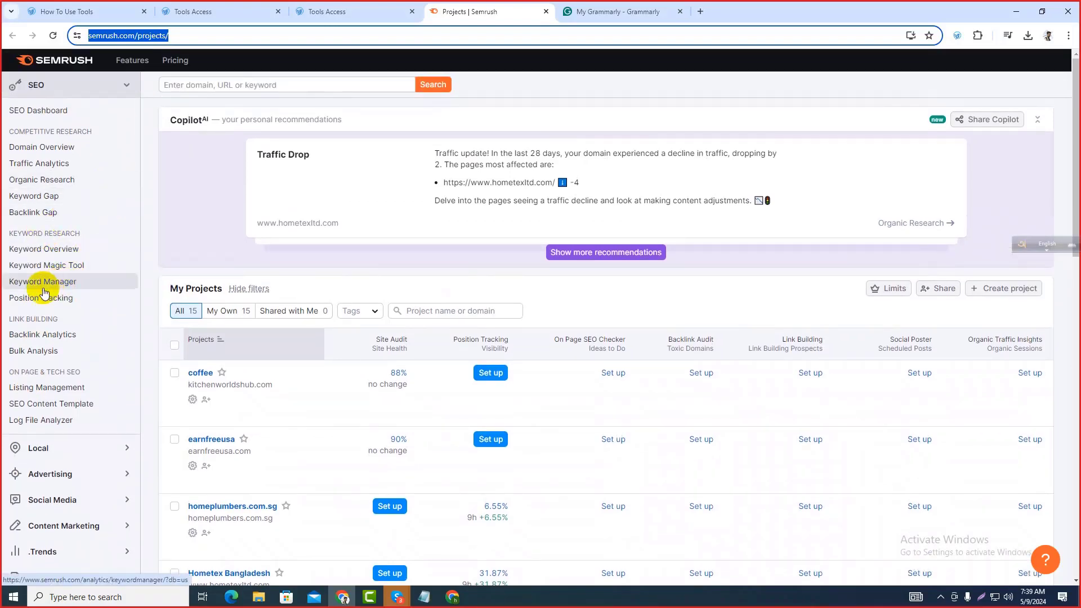
{"action": "left_click", "coordinate": [36, 111]}
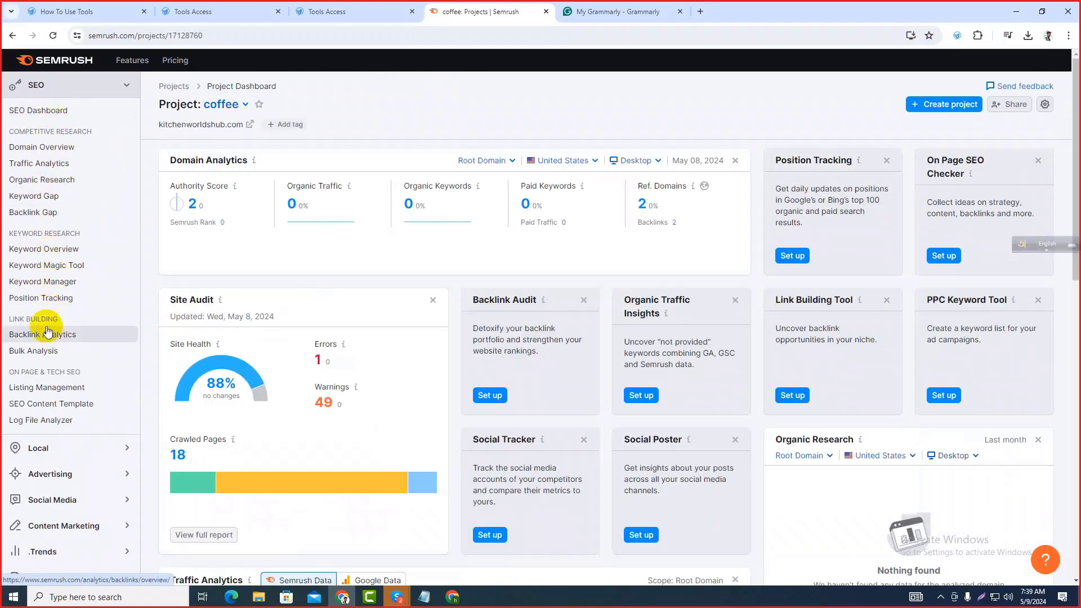
{"action": "left_click", "coordinate": [58, 266]}
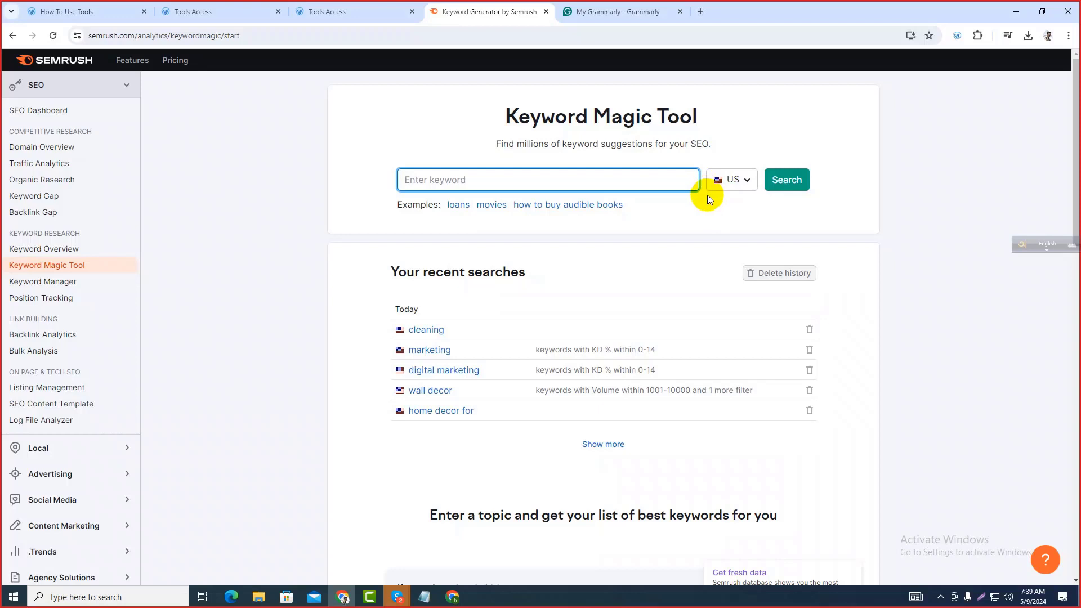
Set the keyword search database to United States and enter "kitchen" as the keyword.
{"action": "left_click", "coordinate": [754, 184]}
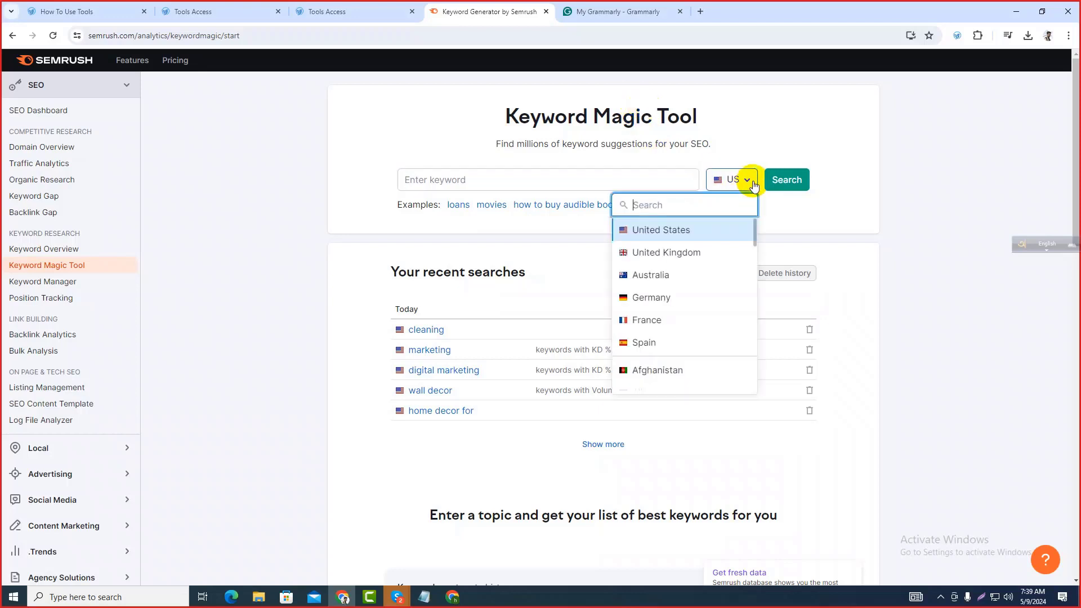
{"action": "left_click", "coordinate": [794, 215]}
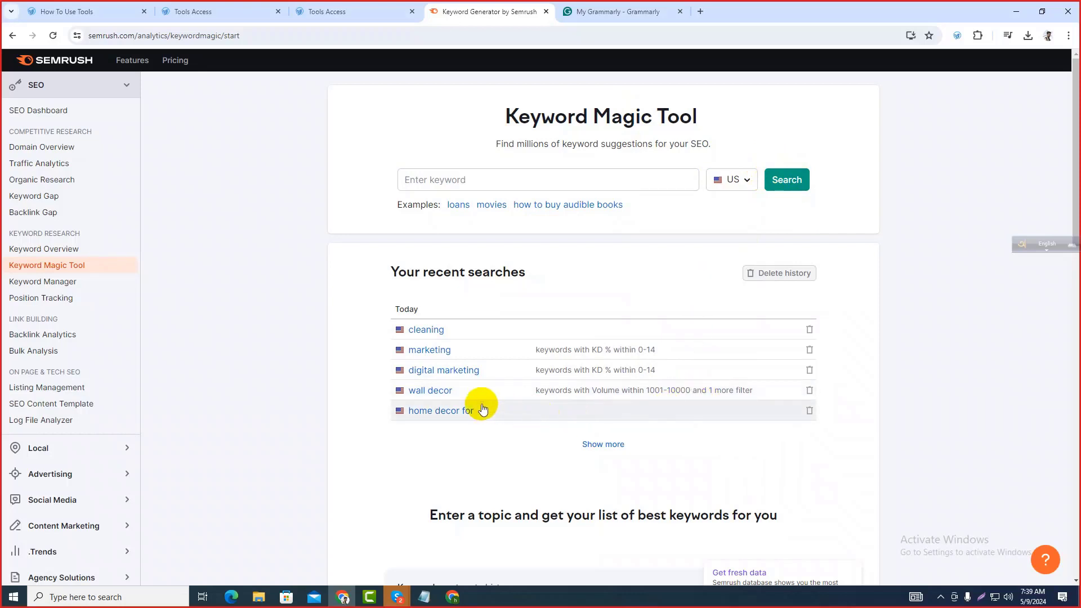
{"action": "left_click", "coordinate": [740, 182]}
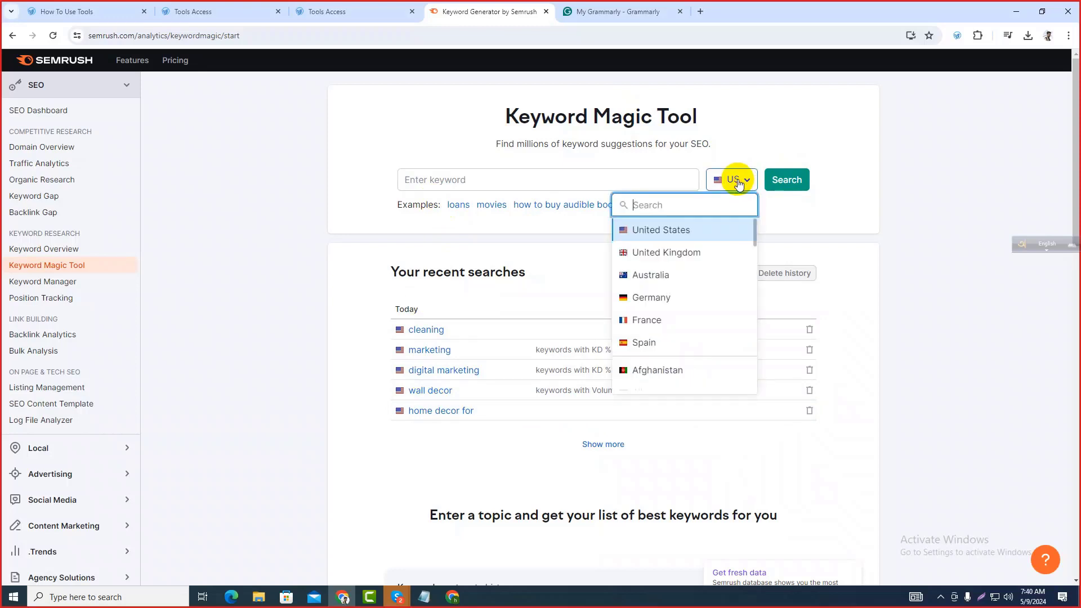
{"action": "left_click", "coordinate": [669, 227]}
{"action": "left_click", "coordinate": [459, 179]}
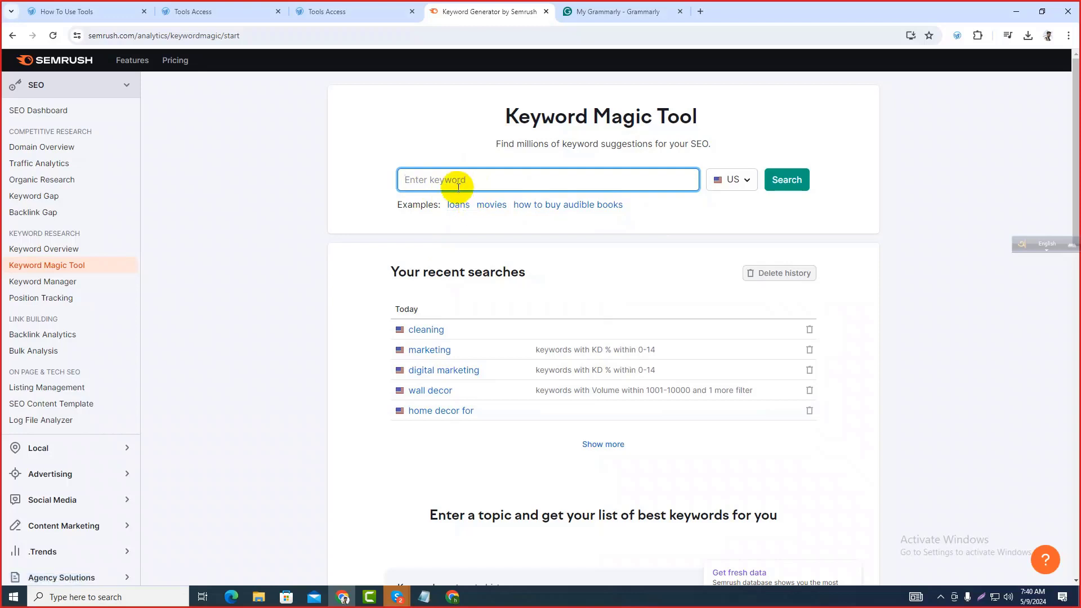
{"action": "type", "text": "kitchen"}
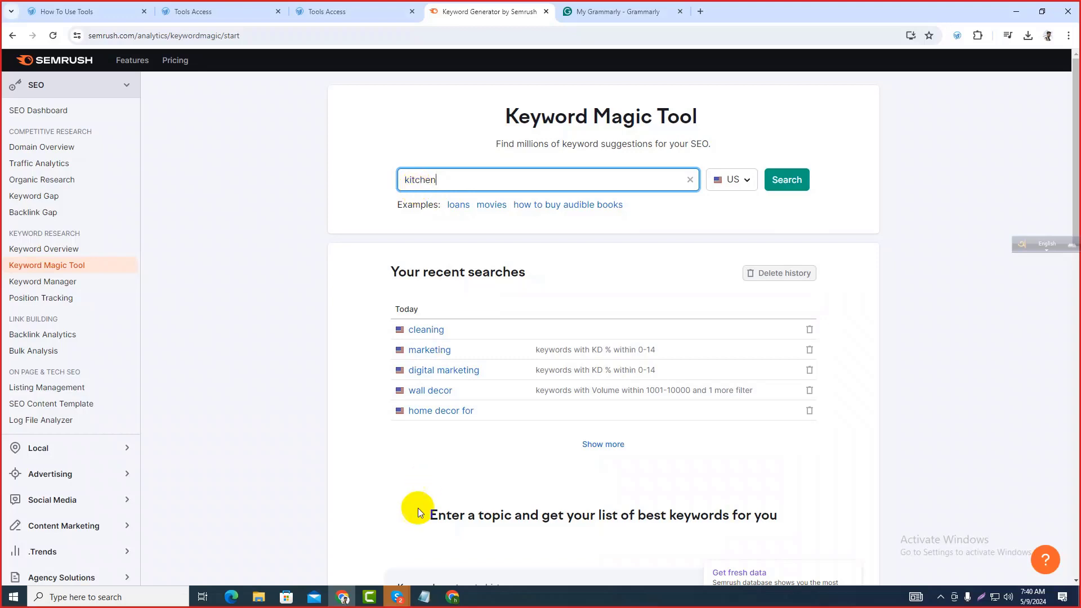
Highlight the Sub Category line in the Notepad research notes, and return to Semrush to run the kitchen keyword search.
{"action": "left_click", "coordinate": [394, 586]}
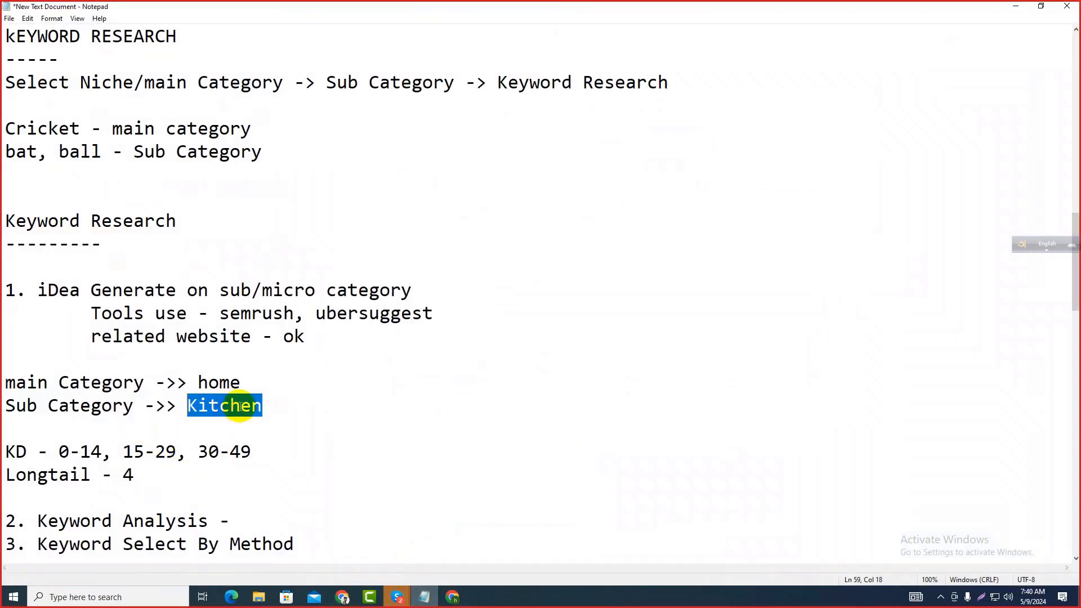
{"action": "left_click_drag", "start_coordinate": [263, 405], "coordinate": [18, 412]}
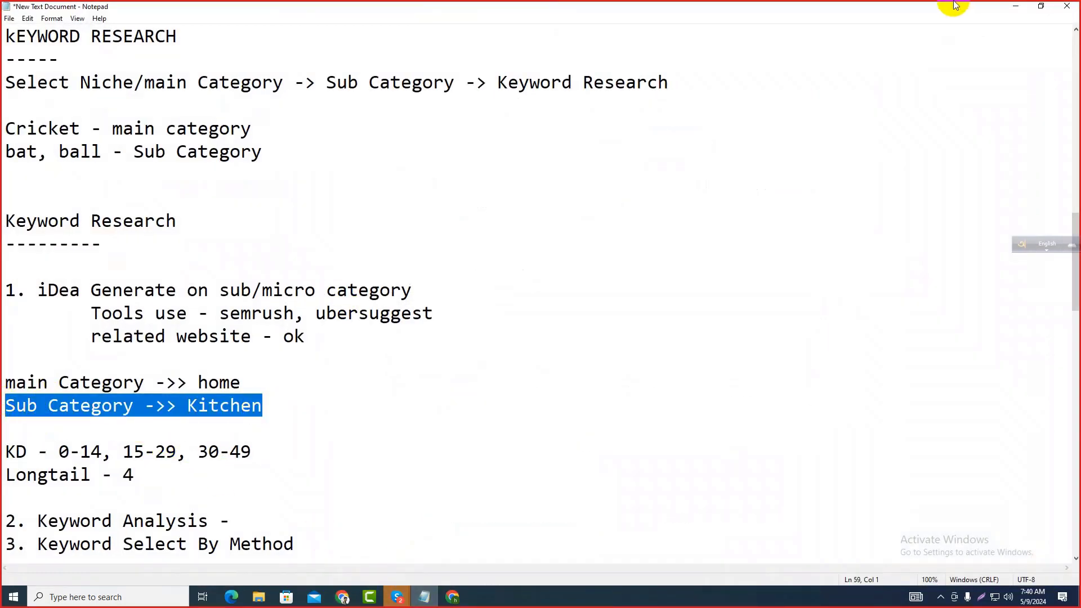
{"action": "left_click", "coordinate": [1015, 7]}
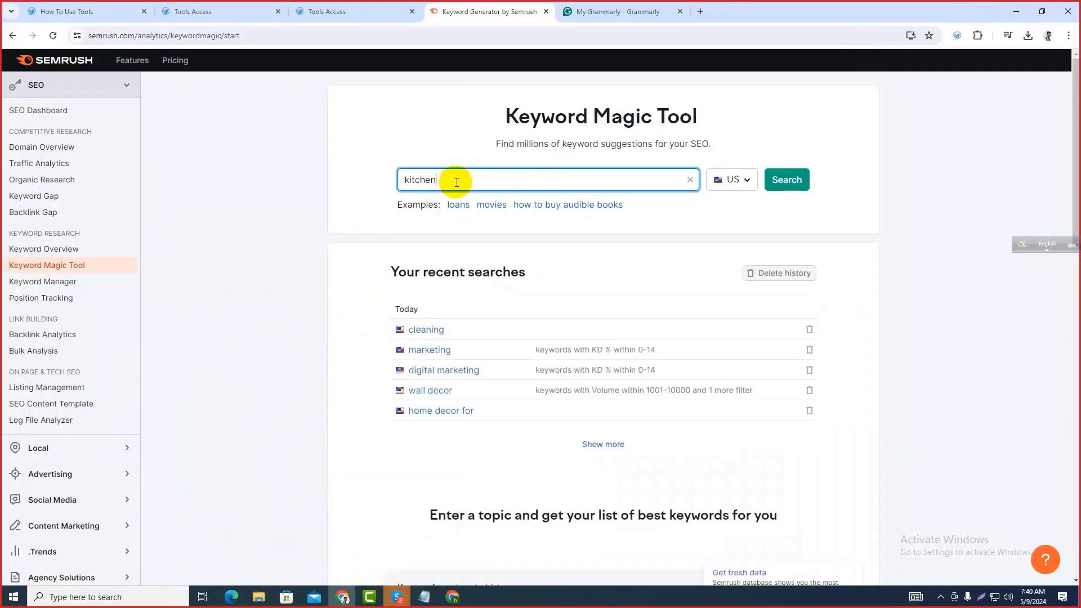
{"action": "left_click", "coordinate": [793, 178]}
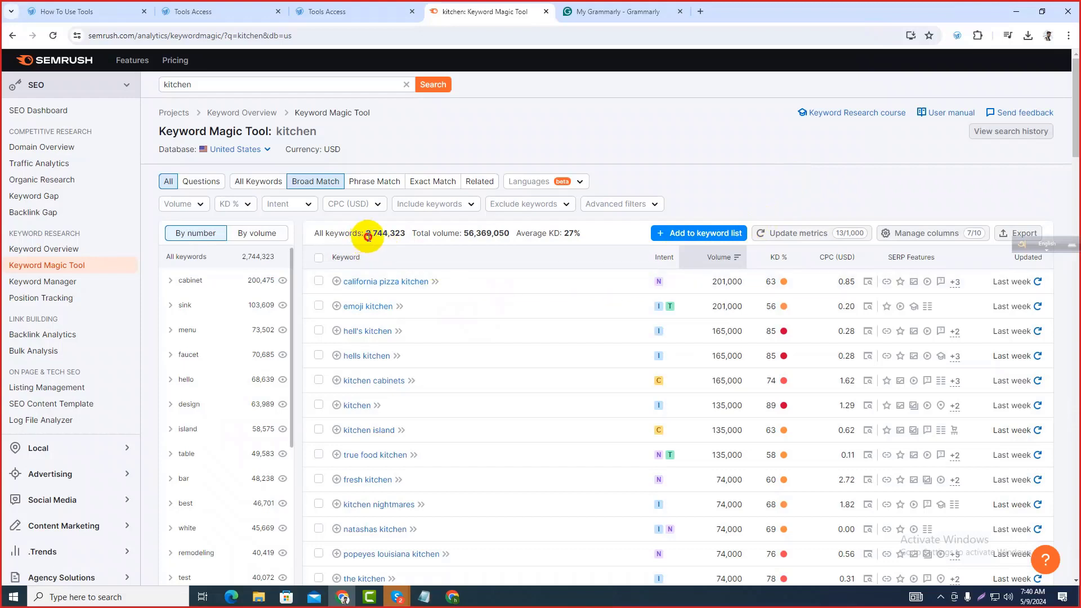
Examine the kitchen results summary by highlighting the all-keywords count, total volume and average KD figures.
{"action": "left_click_drag", "start_coordinate": [377, 232], "coordinate": [402, 254]}
{"action": "left_click", "coordinate": [376, 233]}
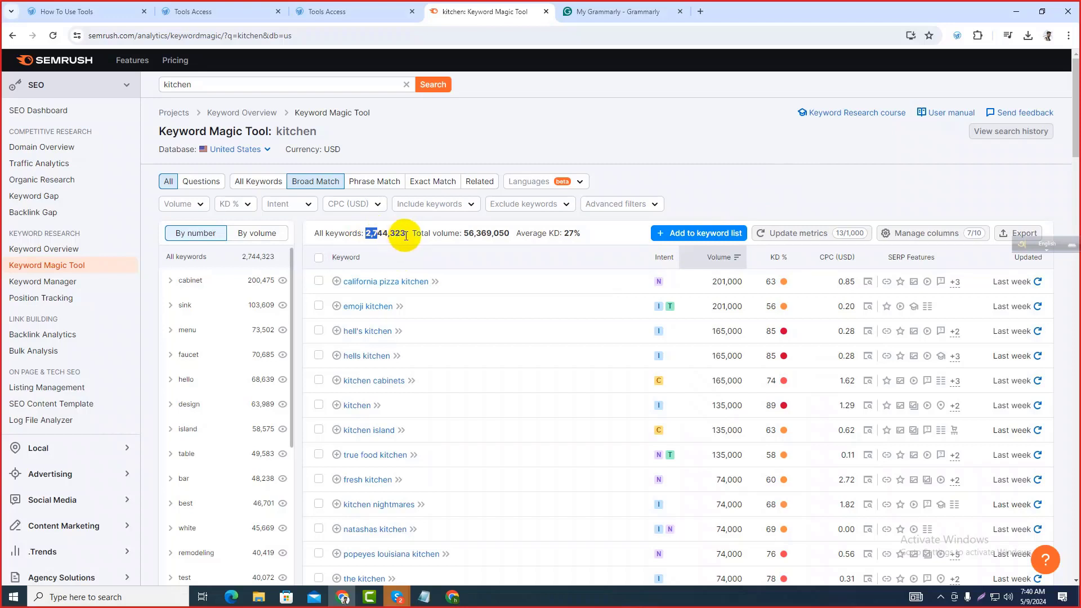
{"action": "left_click_drag", "start_coordinate": [405, 234], "coordinate": [366, 242]}
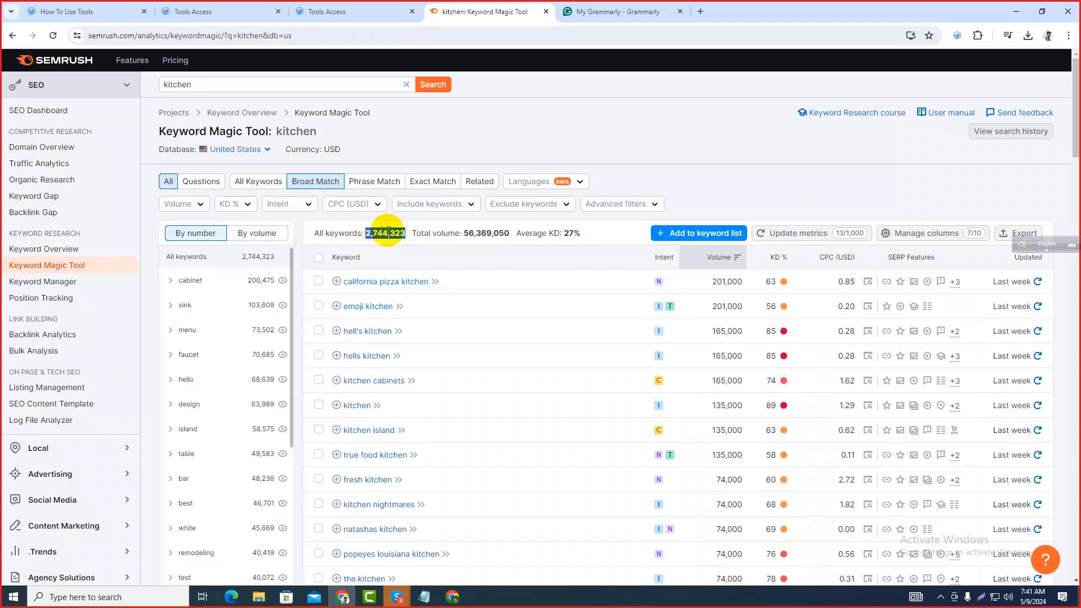
{"action": "left_click_drag", "start_coordinate": [463, 235], "coordinate": [512, 235]}
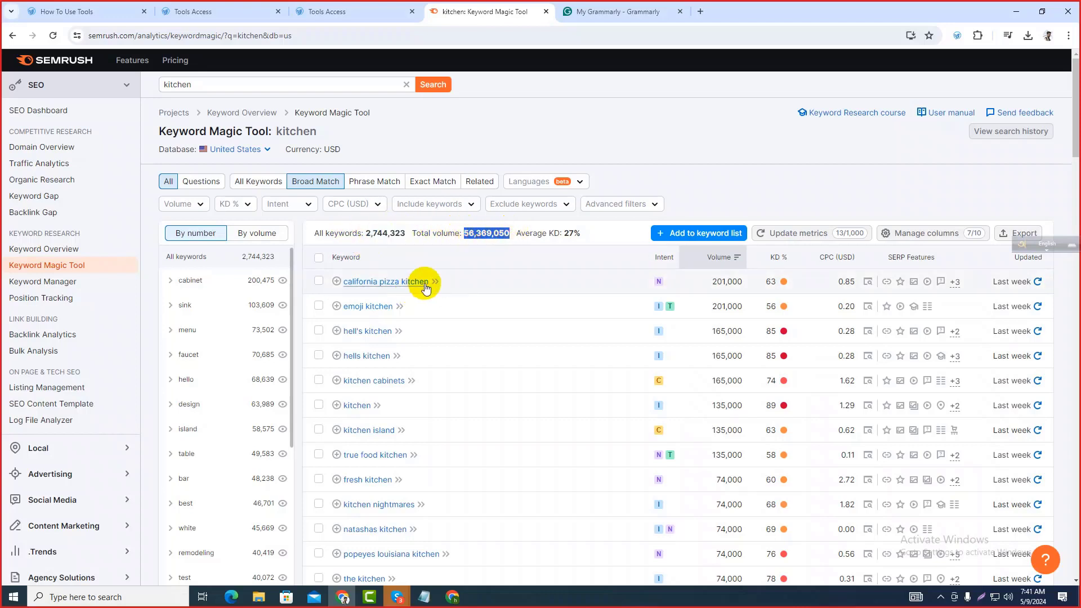
{"action": "left_click", "coordinate": [477, 234]}
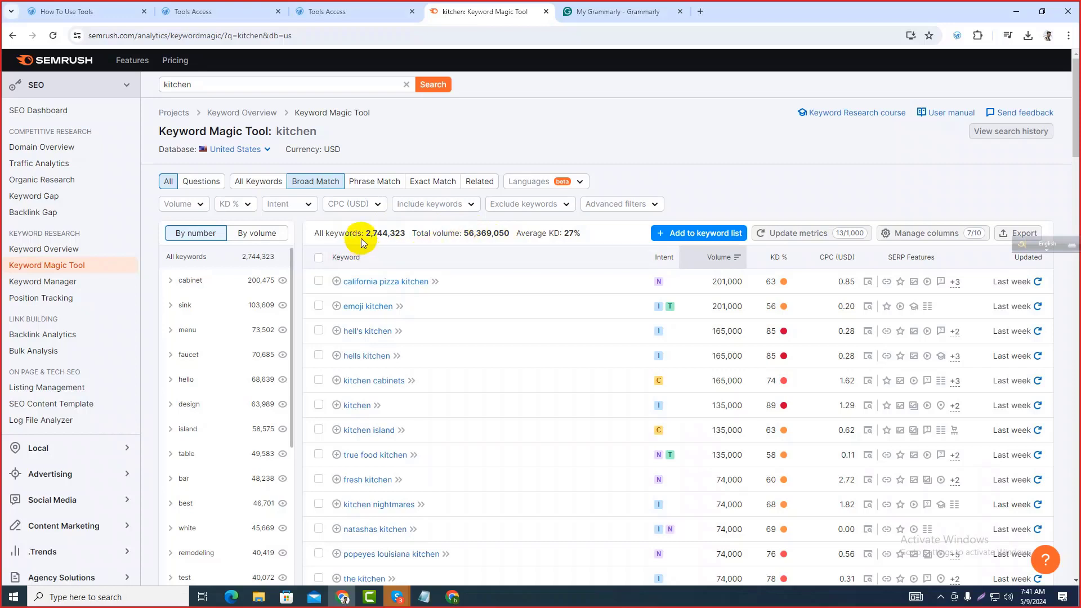
{"action": "left_click_drag", "start_coordinate": [366, 233], "coordinate": [404, 233]}
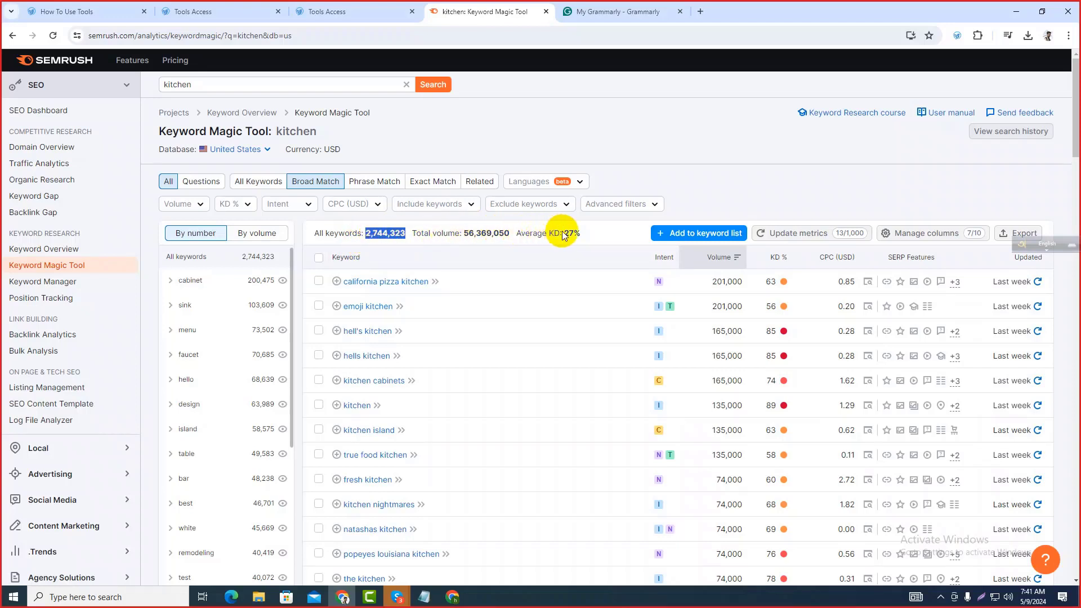
{"action": "left_click_drag", "start_coordinate": [562, 234], "coordinate": [575, 234]}
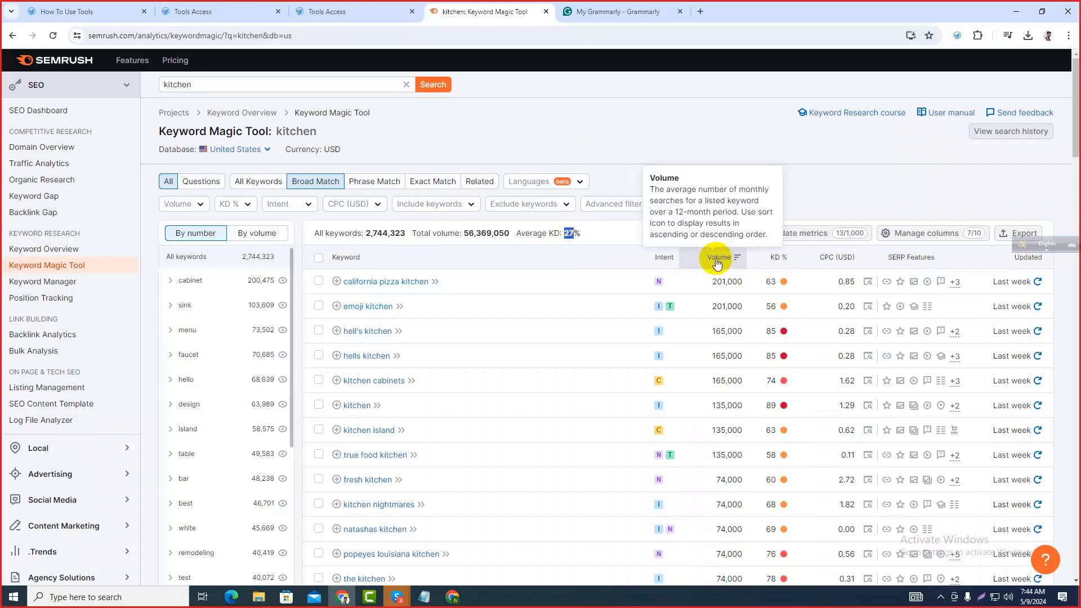
{"action": "double_click", "coordinate": [576, 235]}
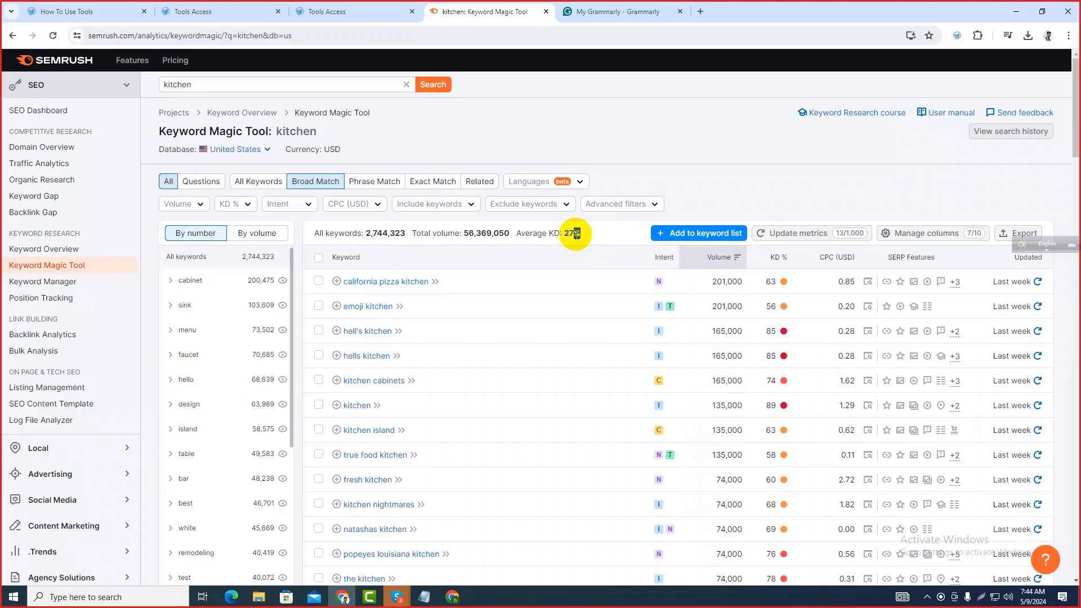
{"action": "double_click", "coordinate": [573, 234]}
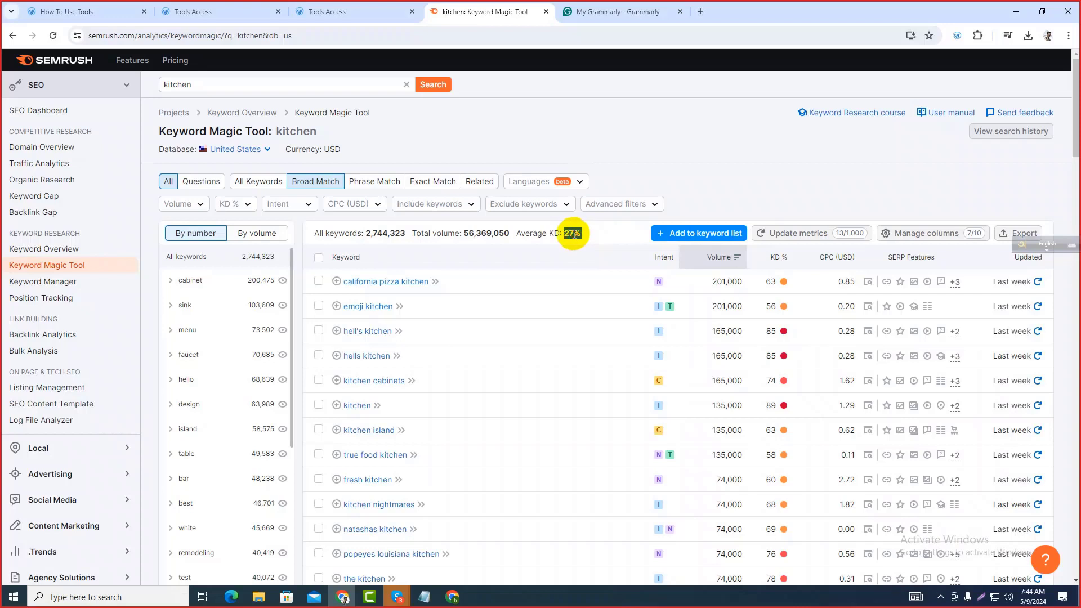
{"action": "left_click", "coordinate": [572, 238]}
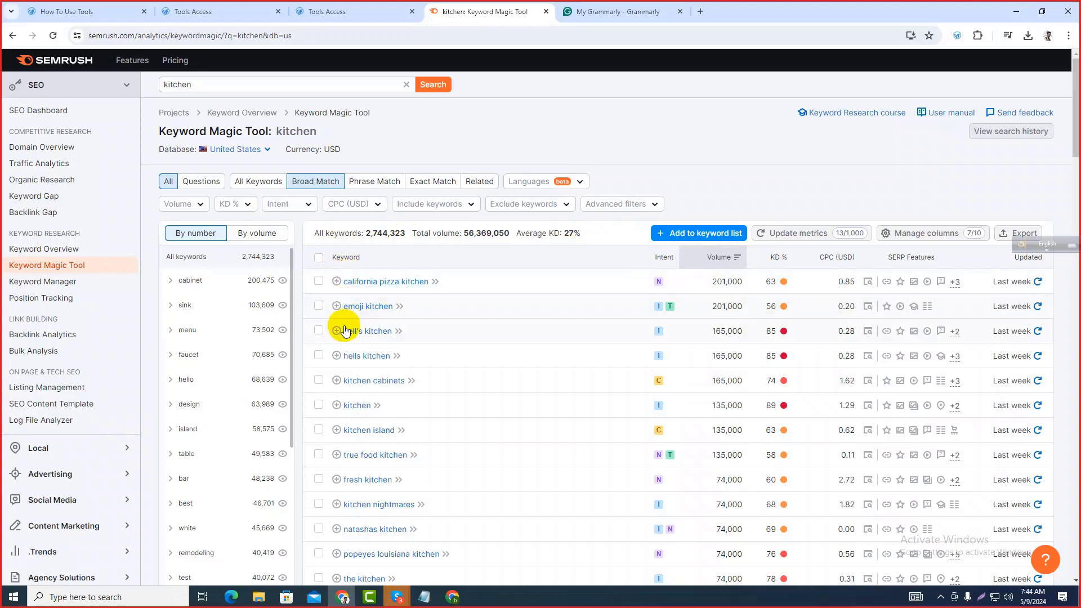
Look through the list of kitchen keywords and return to its beginning.
{"action": "scroll", "coordinate": [347, 349], "scroll_direction": "down", "scroll_amount": 1}
{"action": "scroll", "coordinate": [347, 356], "scroll_direction": "down", "scroll_amount": 1}
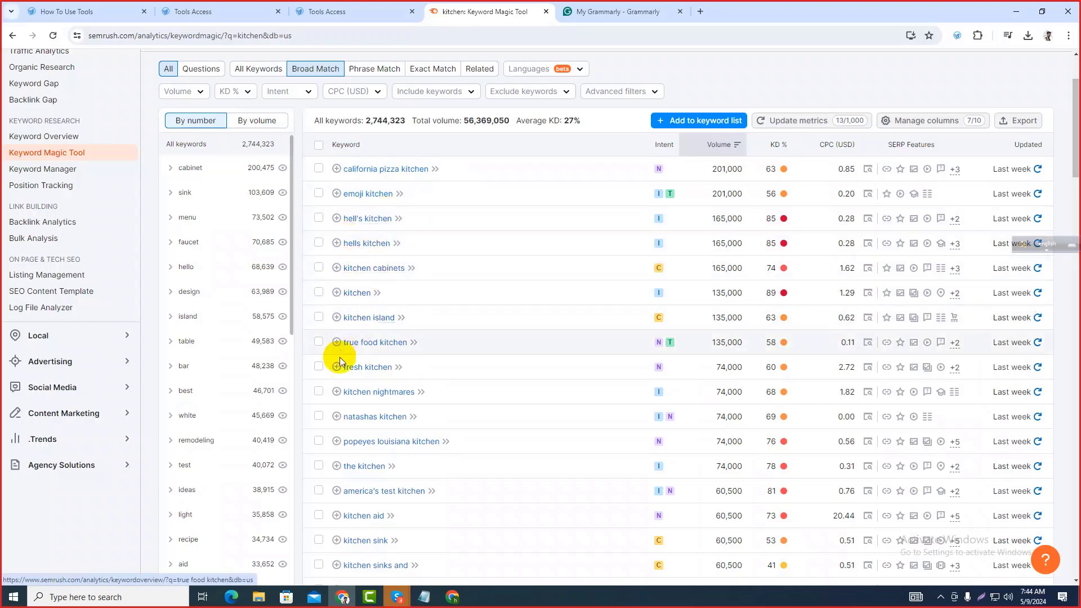
{"action": "scroll", "coordinate": [340, 357], "scroll_direction": "down", "scroll_amount": 4}
{"action": "scroll", "coordinate": [365, 332], "scroll_direction": "down", "scroll_amount": 10}
{"action": "scroll", "coordinate": [371, 337], "scroll_direction": "up", "scroll_amount": 15}
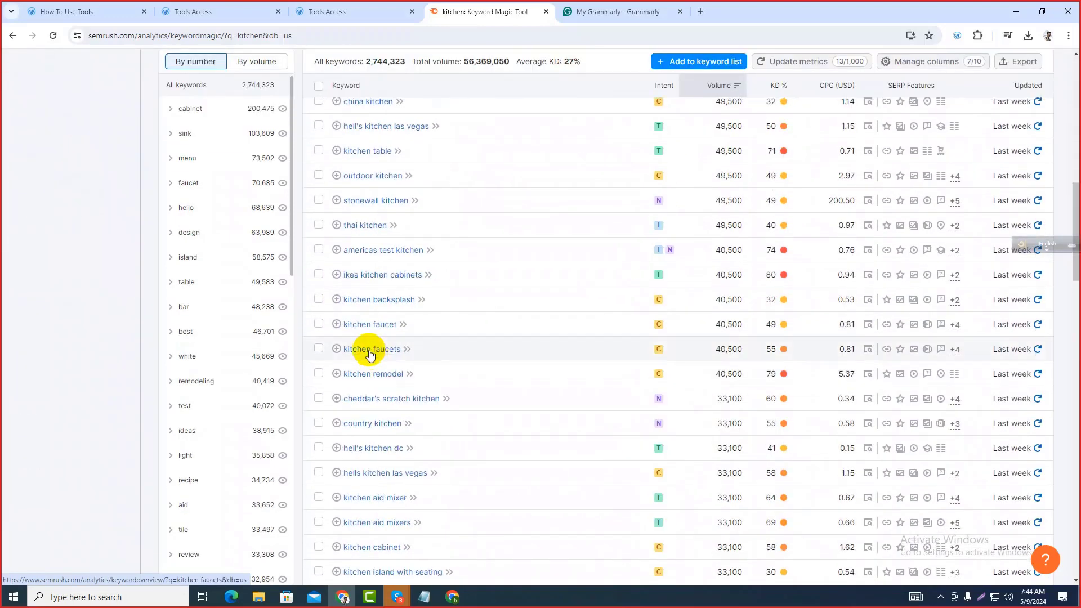
{"action": "scroll", "coordinate": [381, 329], "scroll_direction": "up", "scroll_amount": 1}
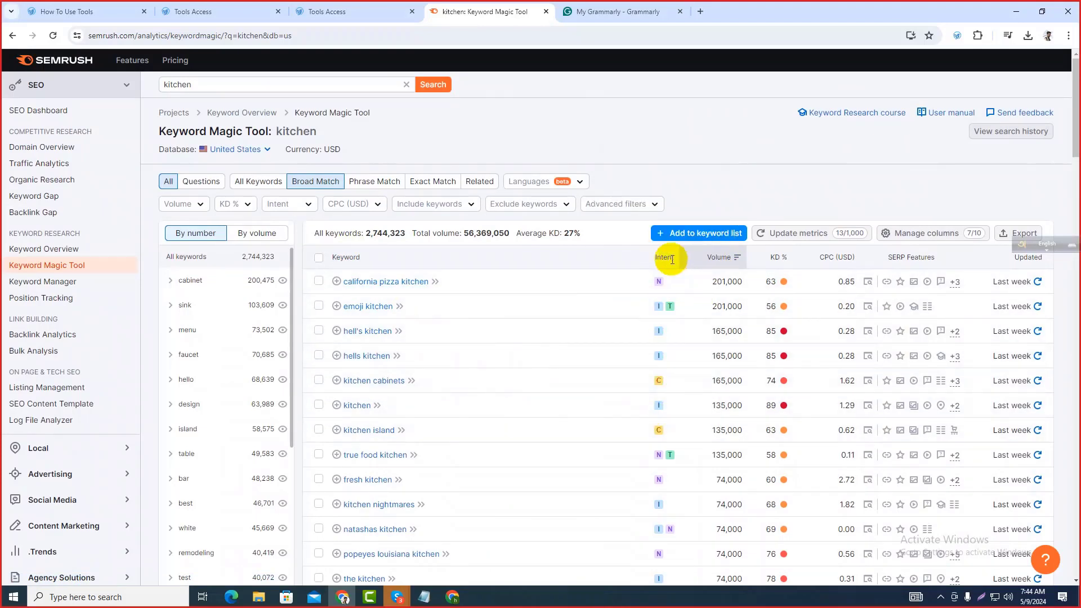
Examine the Intent column's explanation and highlight its heading in the keyword table.
{"action": "mouse_move", "coordinate": [658, 279]}
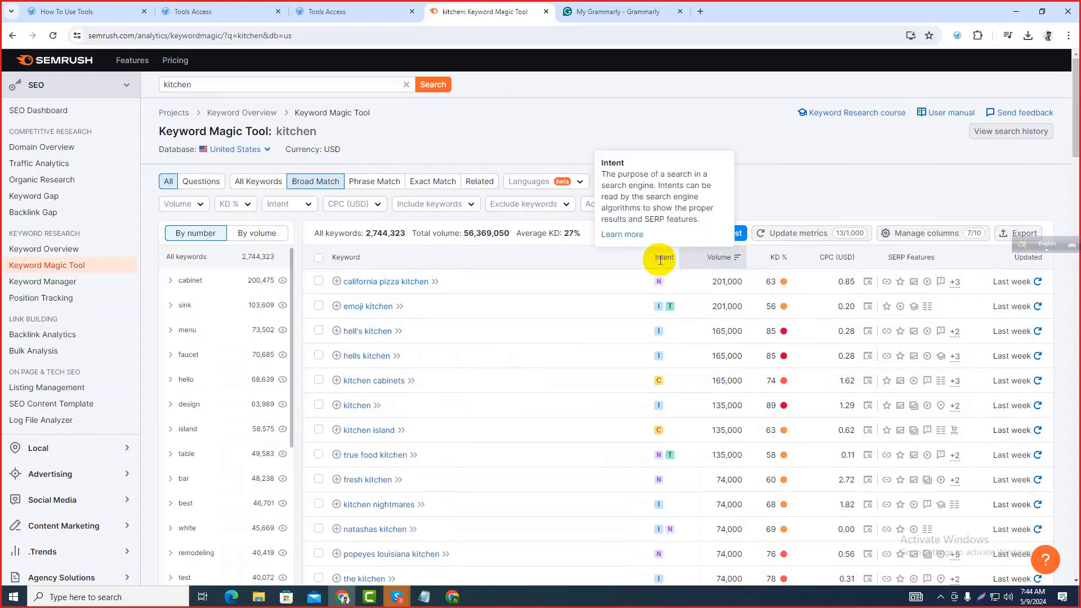
{"action": "double_click", "coordinate": [660, 260]}
{"action": "left_click", "coordinate": [660, 260]}
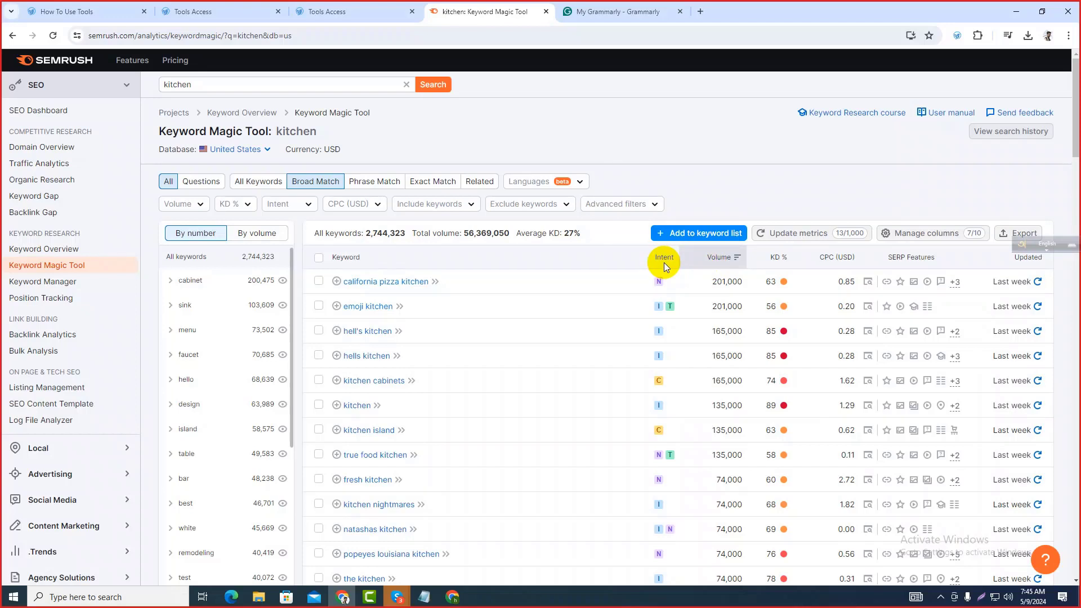
{"action": "left_click", "coordinate": [897, 285]}
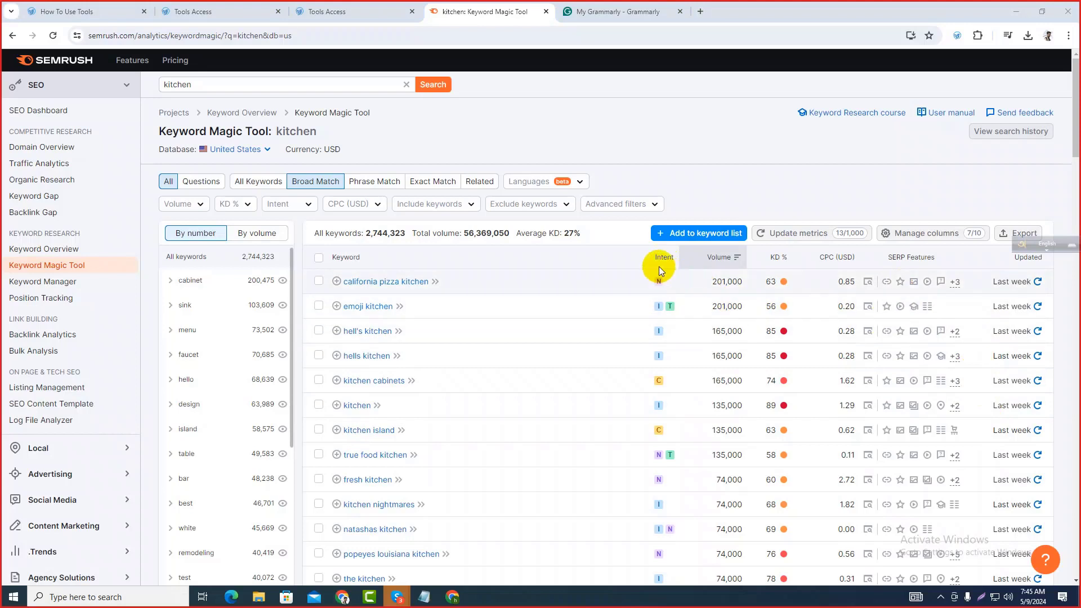
{"action": "mouse_move", "coordinate": [659, 261]}
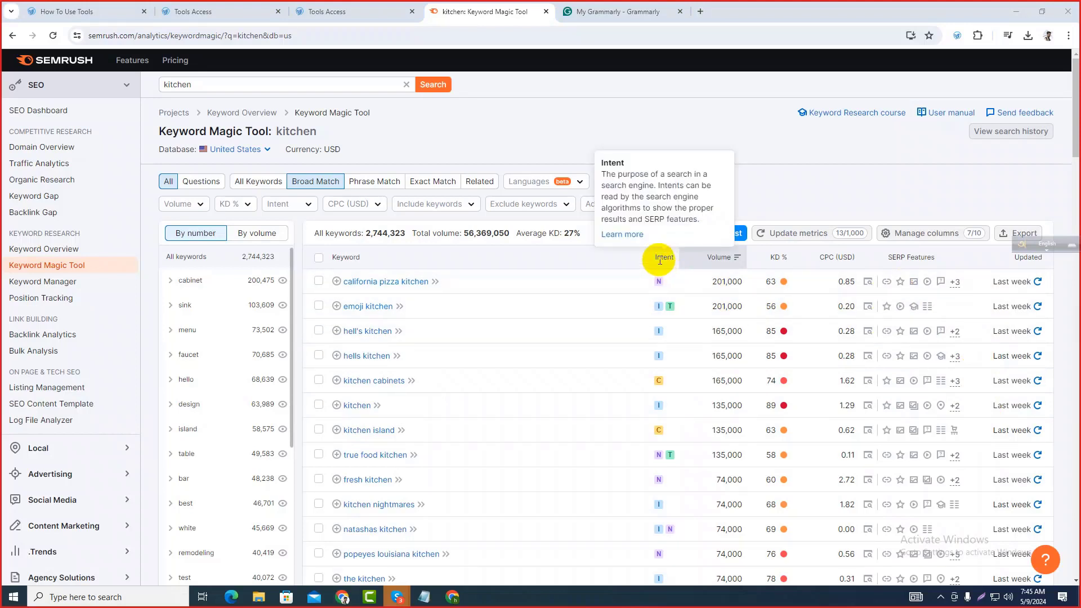
{"action": "double_click", "coordinate": [659, 260]}
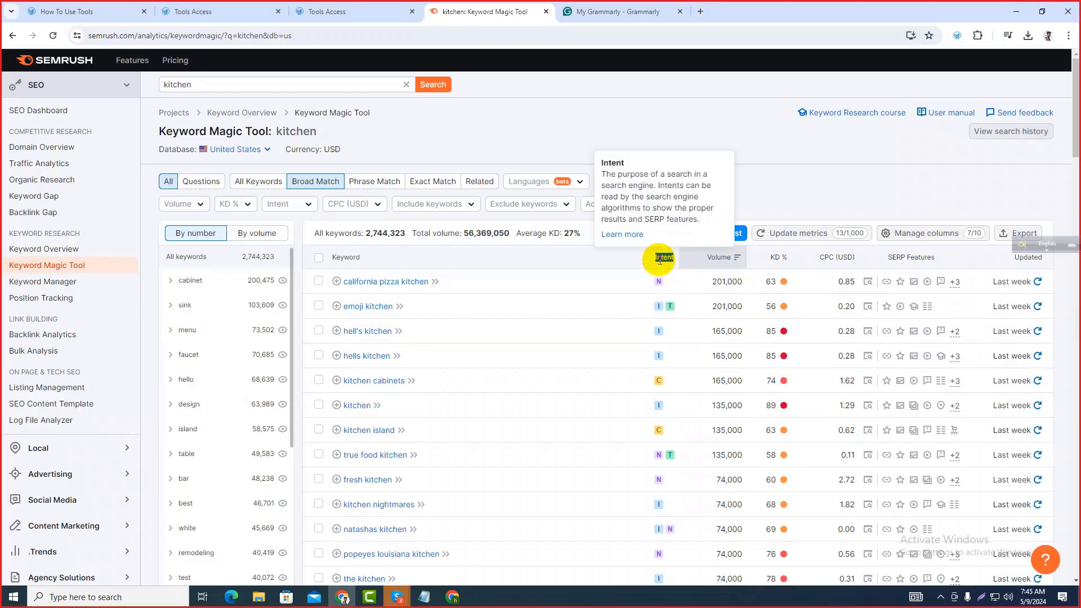
{"action": "left_click", "coordinate": [660, 260]}
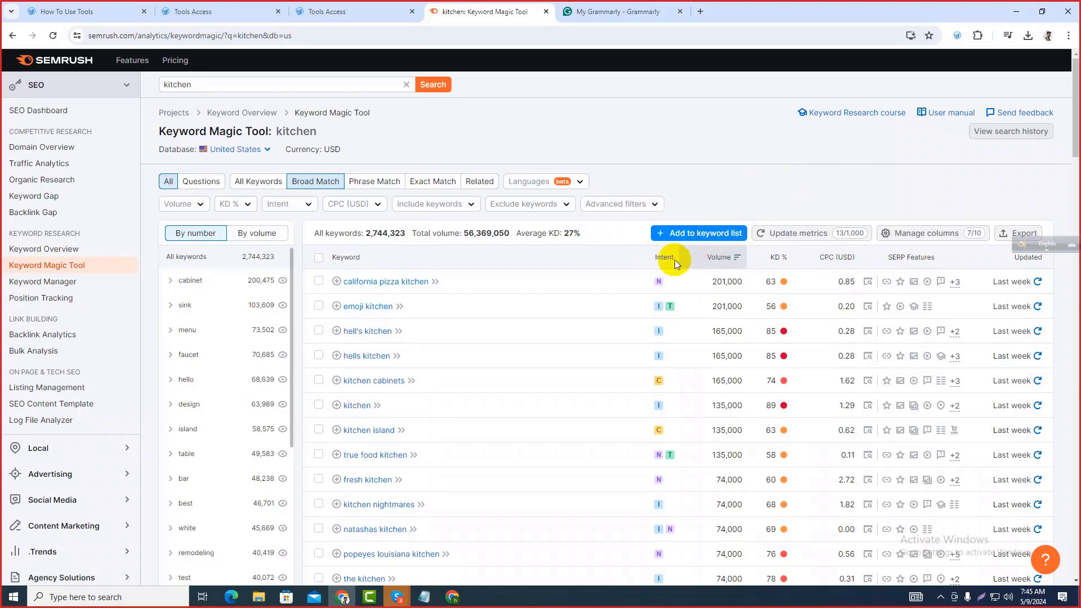
{"action": "mouse_move", "coordinate": [670, 258]}
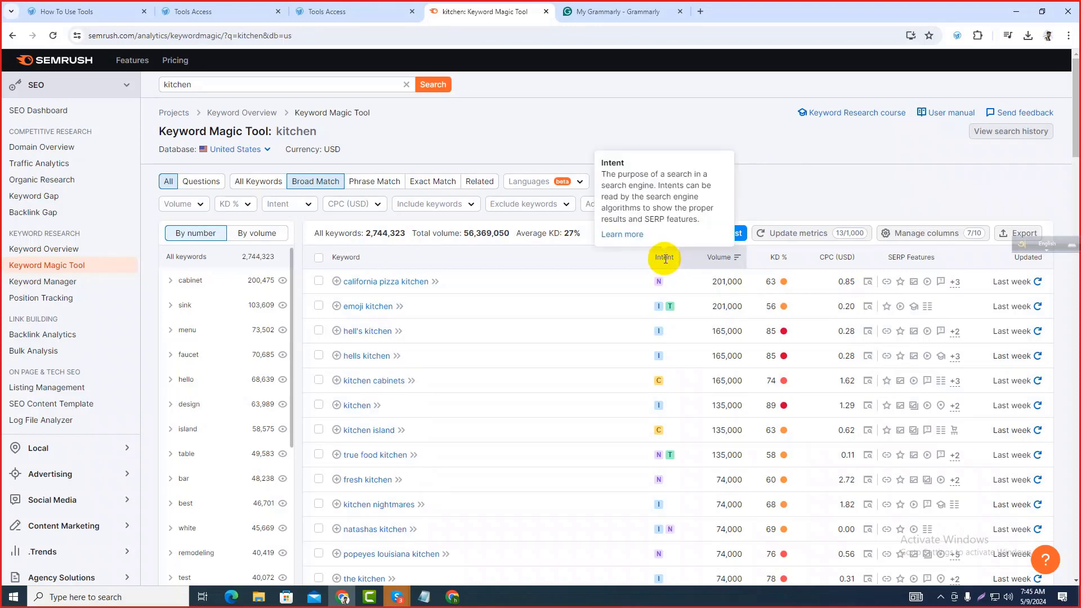
{"action": "double_click", "coordinate": [666, 259]}
{"action": "left_click", "coordinate": [758, 179]}
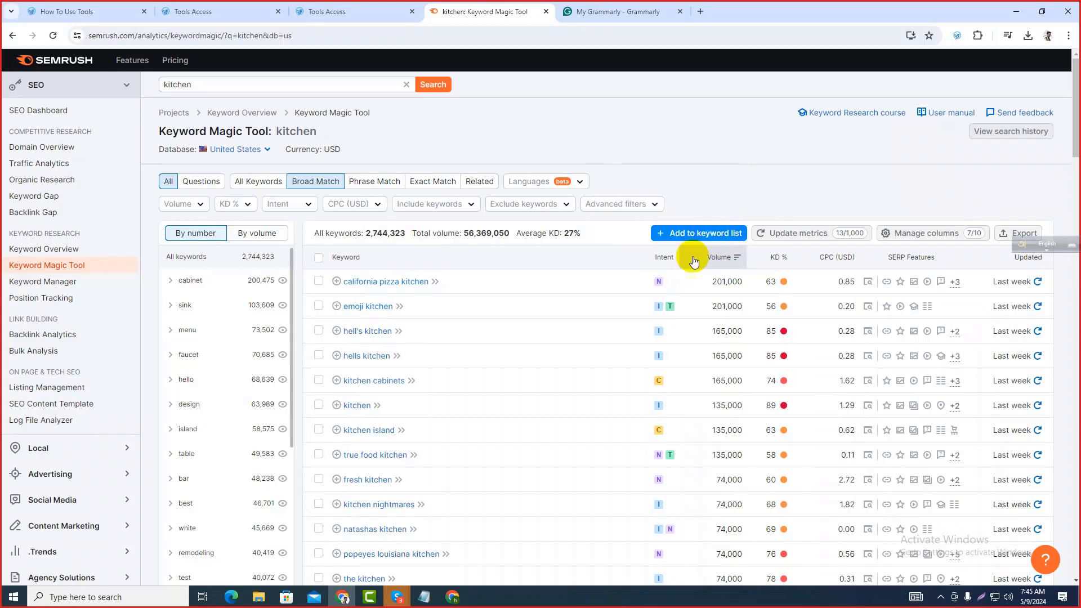
{"action": "mouse_move", "coordinate": [669, 261]}
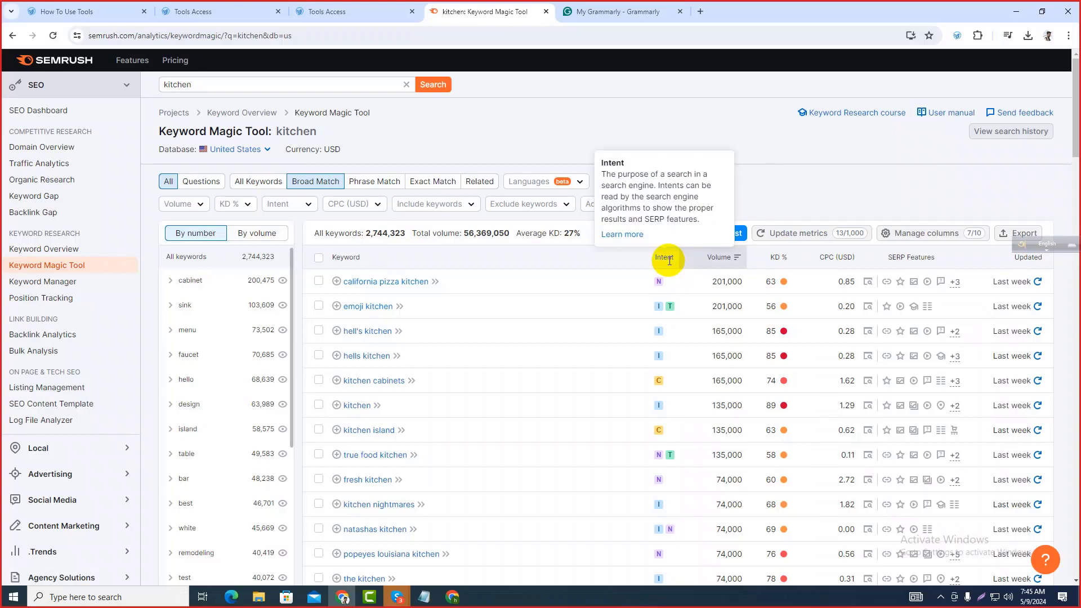
{"action": "double_click", "coordinate": [670, 260]}
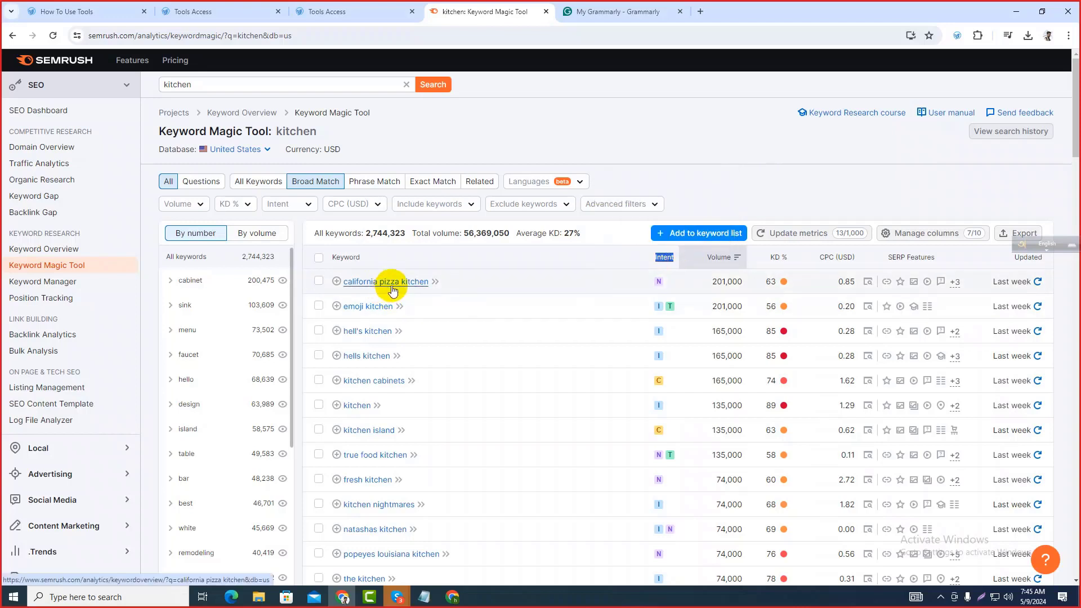
Read the explanations of the intent badges for california pizza kitchen, emoji kitchen and kitchen cabinets, and of the KD % column.
{"action": "mouse_move", "coordinate": [660, 285]}
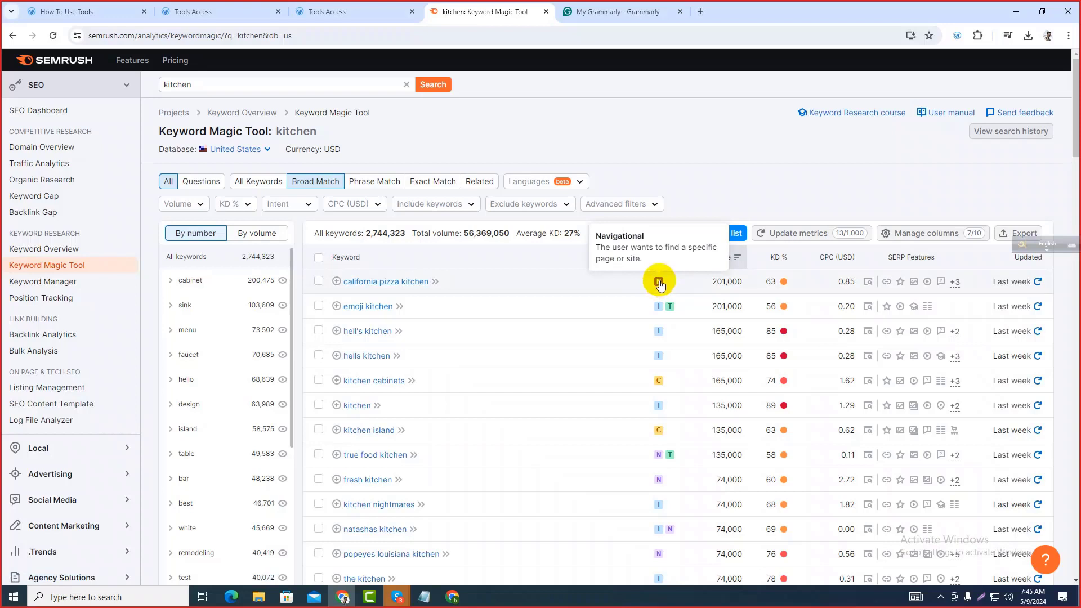
{"action": "mouse_move", "coordinate": [660, 311]}
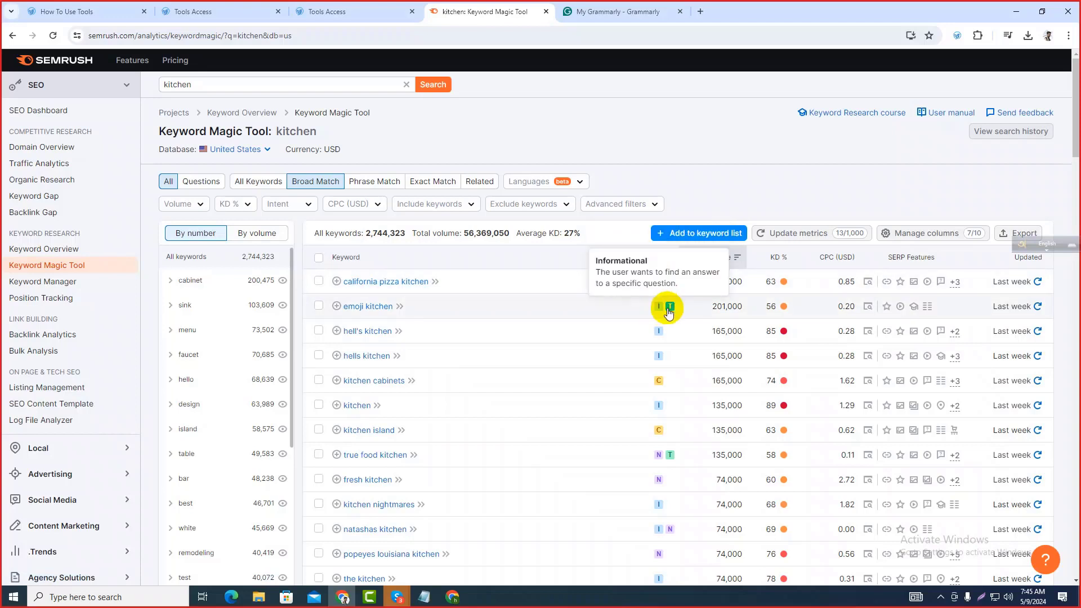
{"action": "mouse_move", "coordinate": [656, 381]}
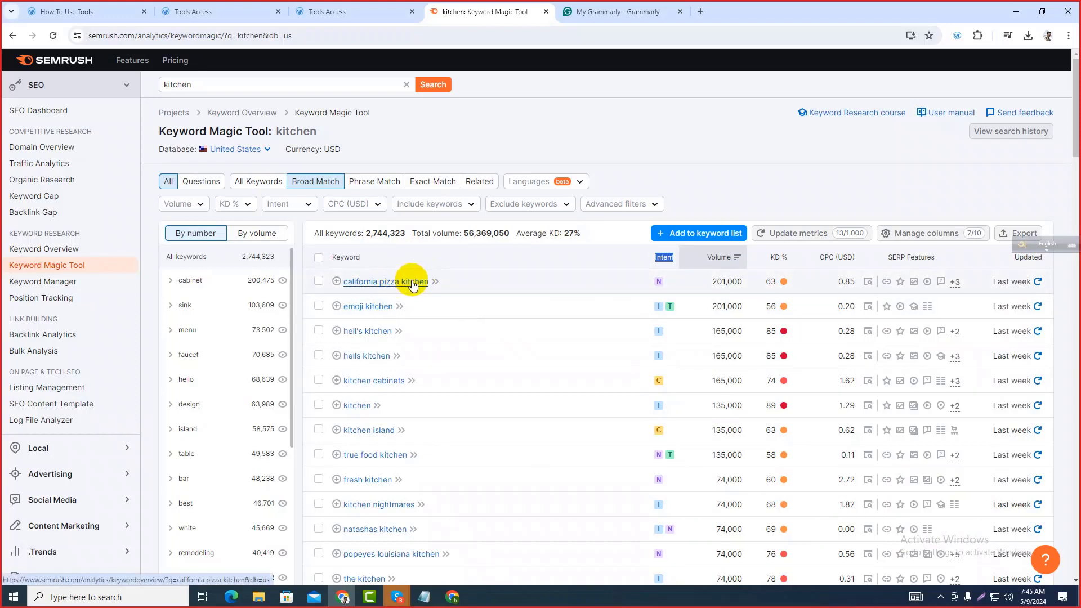
{"action": "mouse_move", "coordinate": [773, 259]}
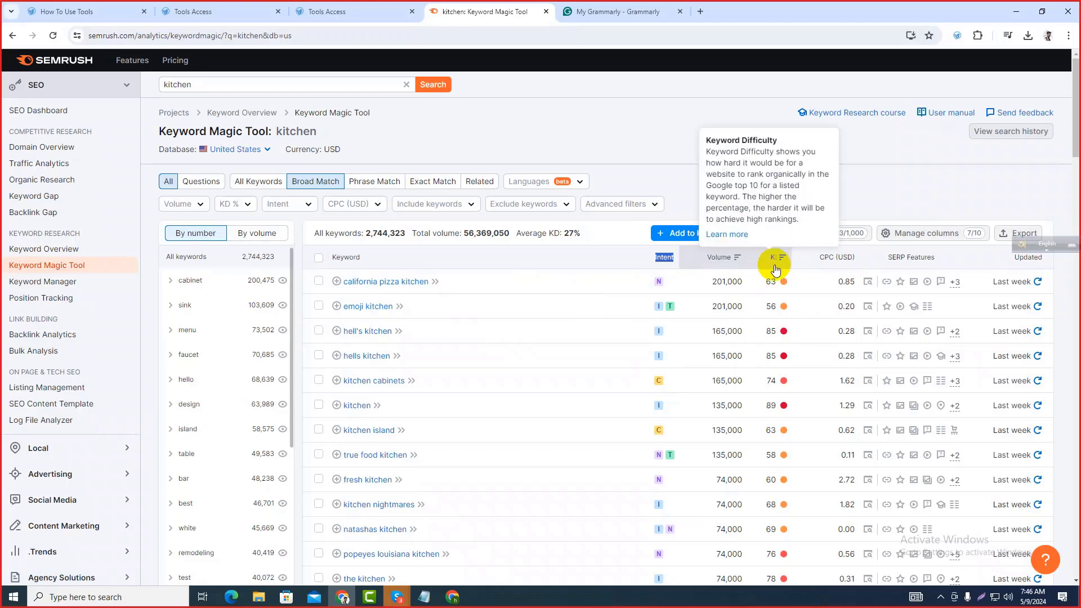
Highlight the Intent column heading and look over the intent badges in the kitchen keyword list.
{"action": "left_click", "coordinate": [877, 188]}
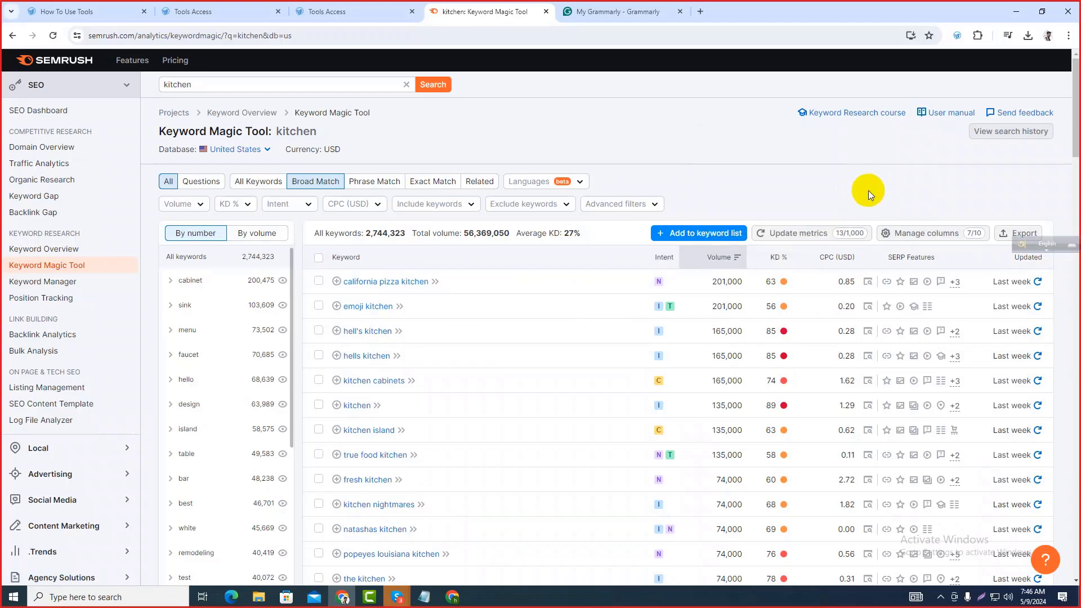
{"action": "double_click", "coordinate": [664, 262]}
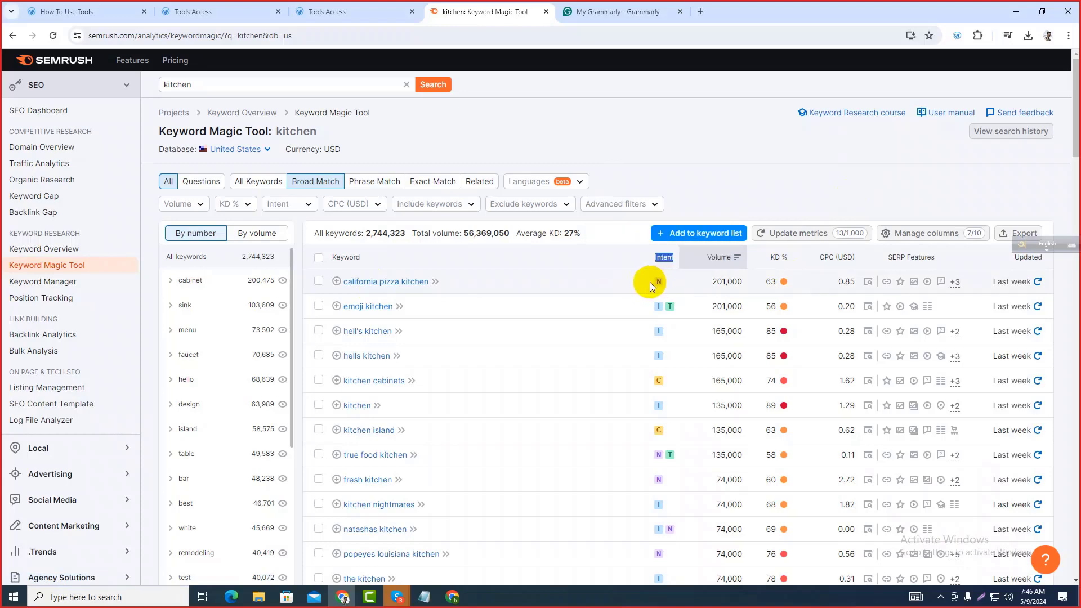
{"action": "scroll", "coordinate": [415, 289], "scroll_direction": "down", "scroll_amount": 4}
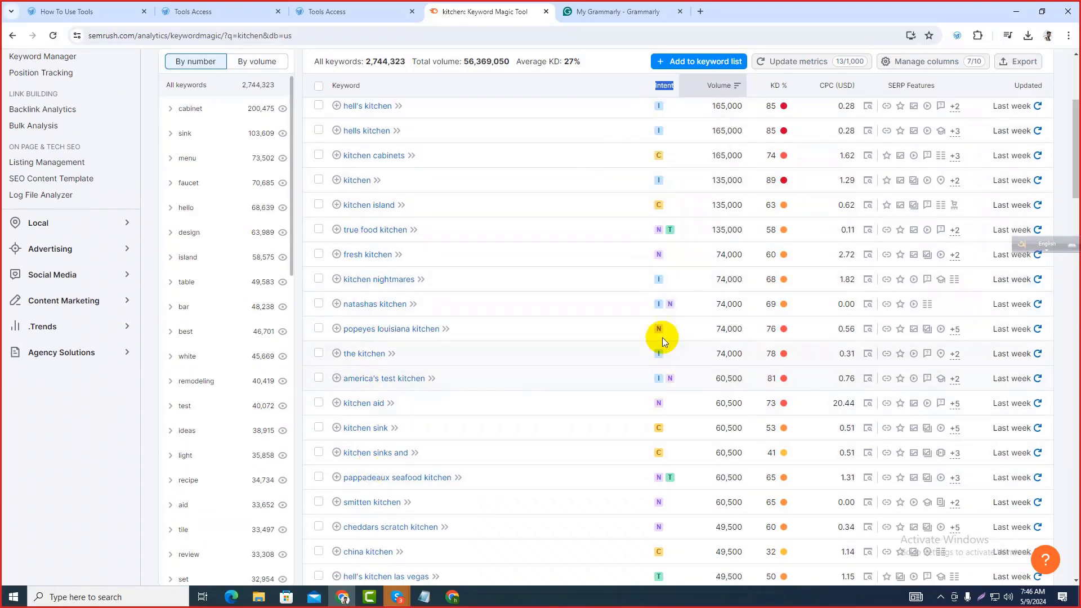
{"action": "scroll", "coordinate": [667, 274], "scroll_direction": "up", "scroll_amount": 4}
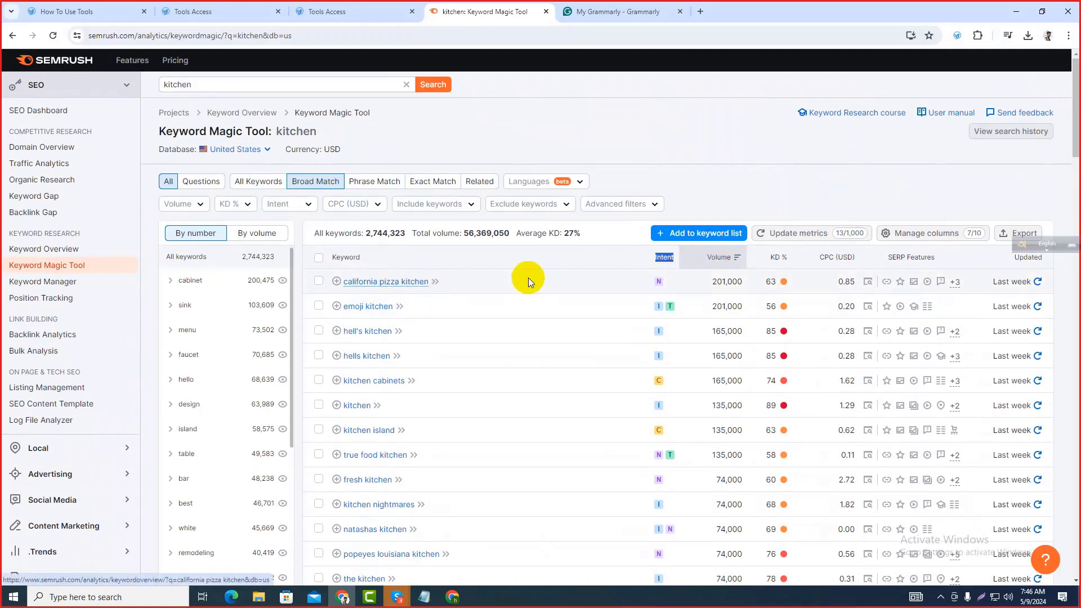
Examine search volumes by highlighting the Volume figures of california pizza kitchen, hell's kitchen and kitchen, and compare them with keywords further down.
{"action": "left_click_drag", "start_coordinate": [712, 281], "coordinate": [744, 284]}
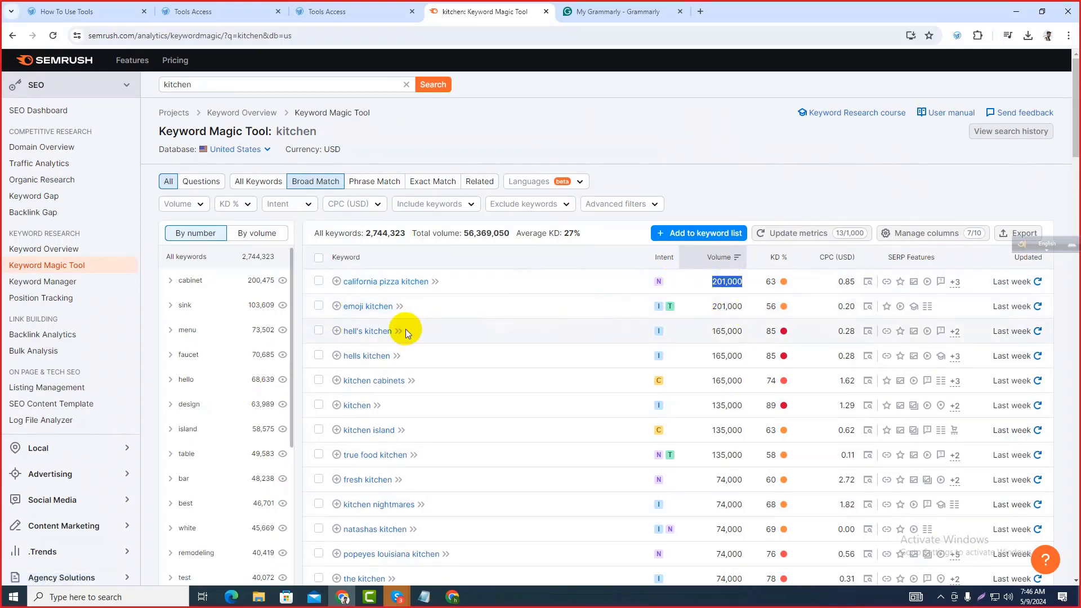
{"action": "double_click", "coordinate": [727, 332]}
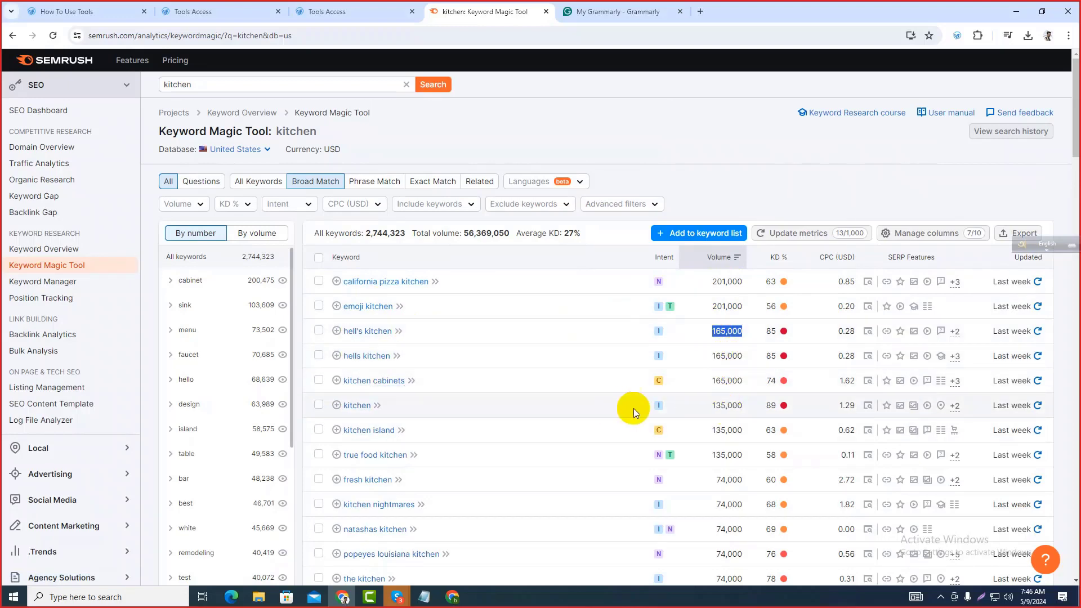
{"action": "double_click", "coordinate": [728, 404]}
{"action": "scroll", "coordinate": [726, 397], "scroll_direction": "down", "scroll_amount": 6}
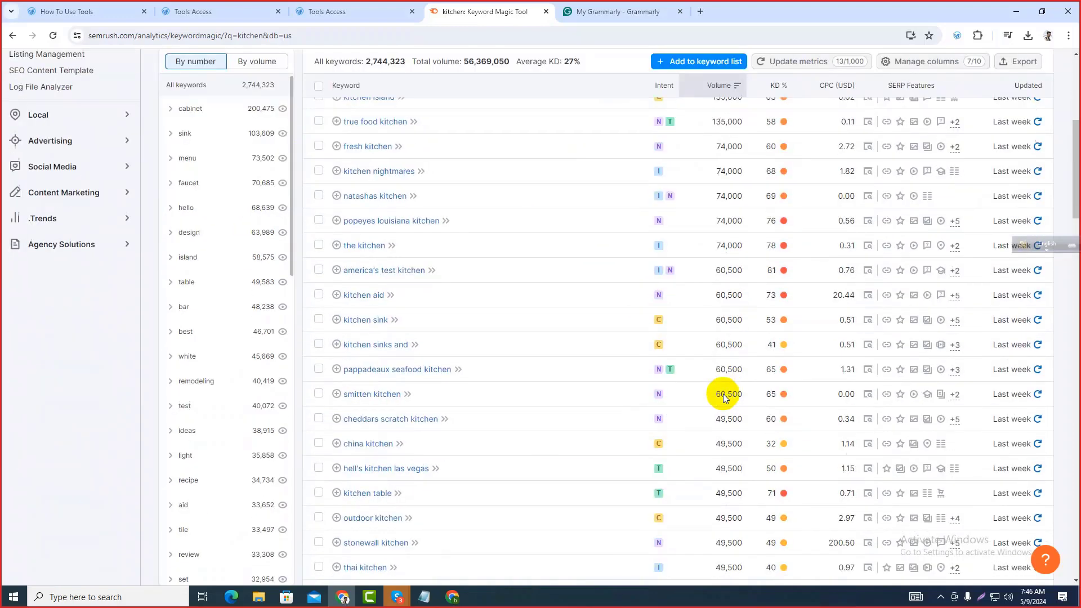
{"action": "scroll", "coordinate": [730, 391], "scroll_direction": "up", "scroll_amount": 4}
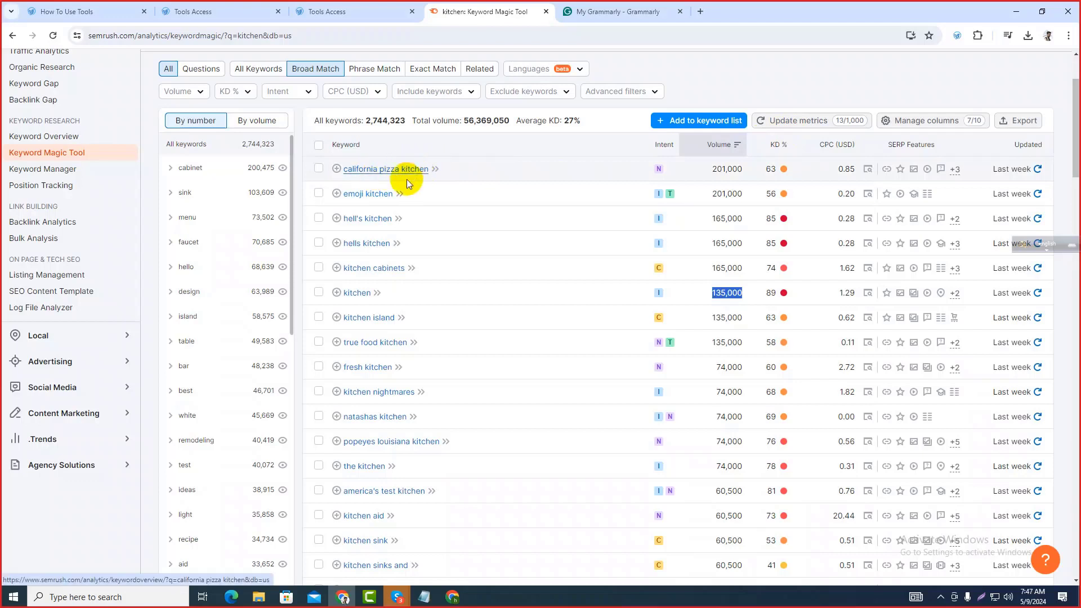
Examine the KD % scores and their colour ratings across the first page of kitchen keywords, returning to the start of the list.
{"action": "mouse_move", "coordinate": [772, 177]}
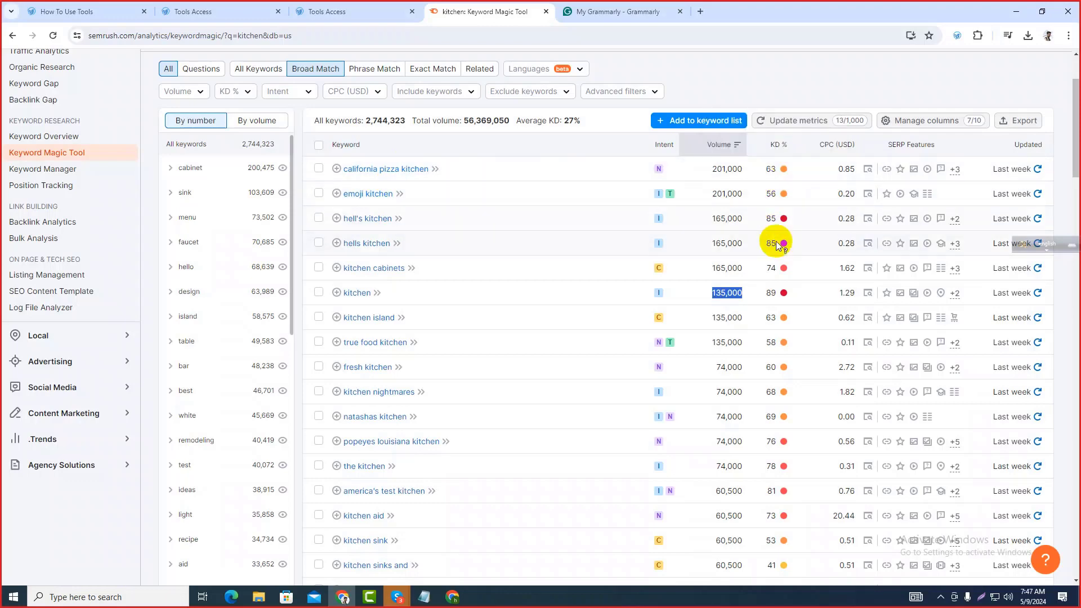
{"action": "scroll", "coordinate": [774, 294], "scroll_direction": "down", "scroll_amount": 20}
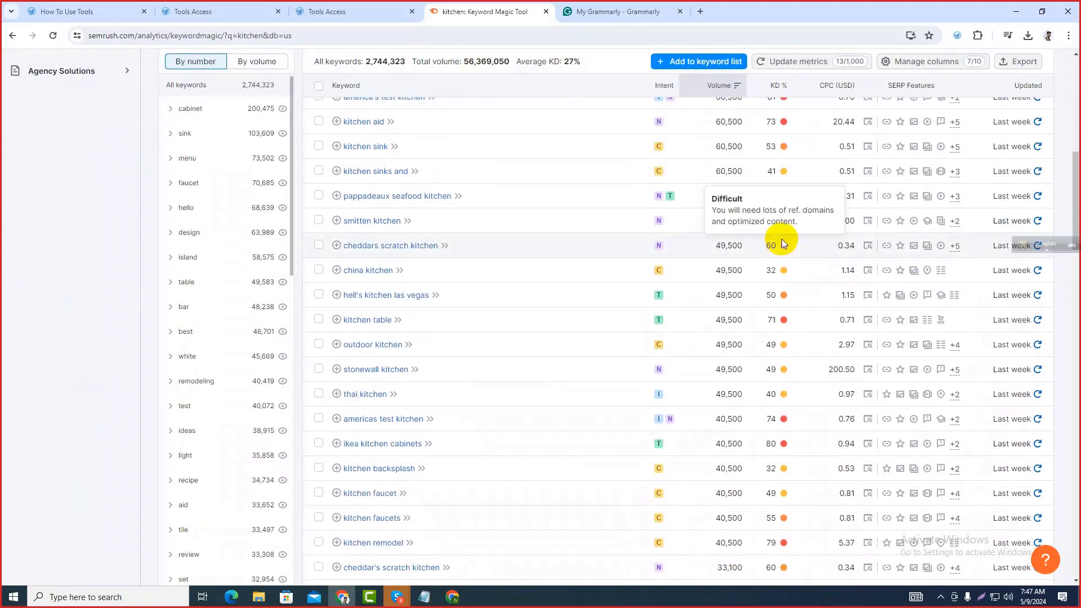
{"action": "scroll", "coordinate": [790, 246], "scroll_direction": "down", "scroll_amount": 5}
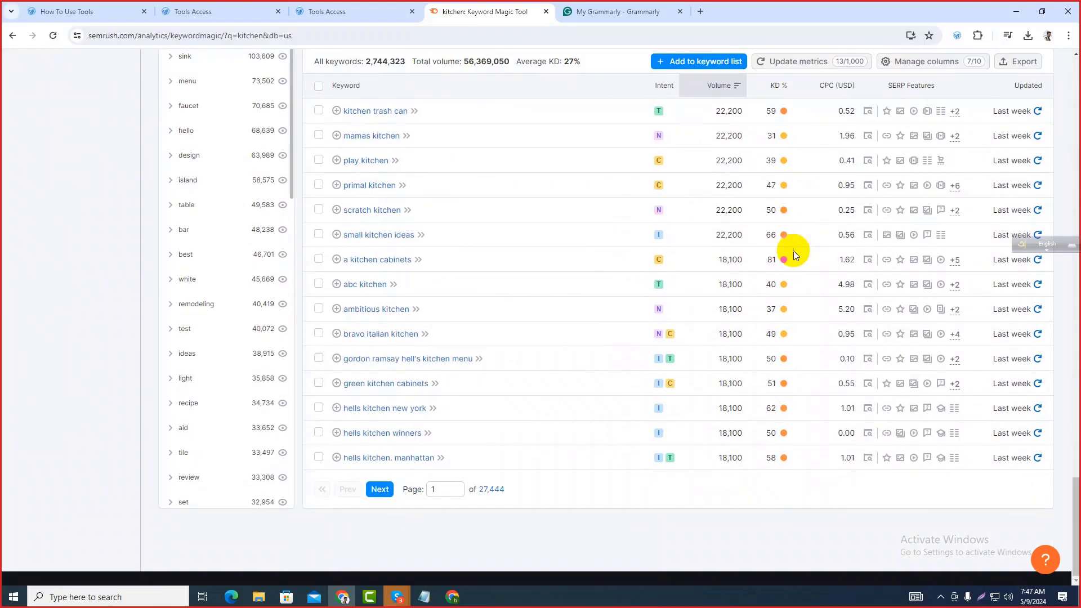
{"action": "mouse_move", "coordinate": [776, 434]}
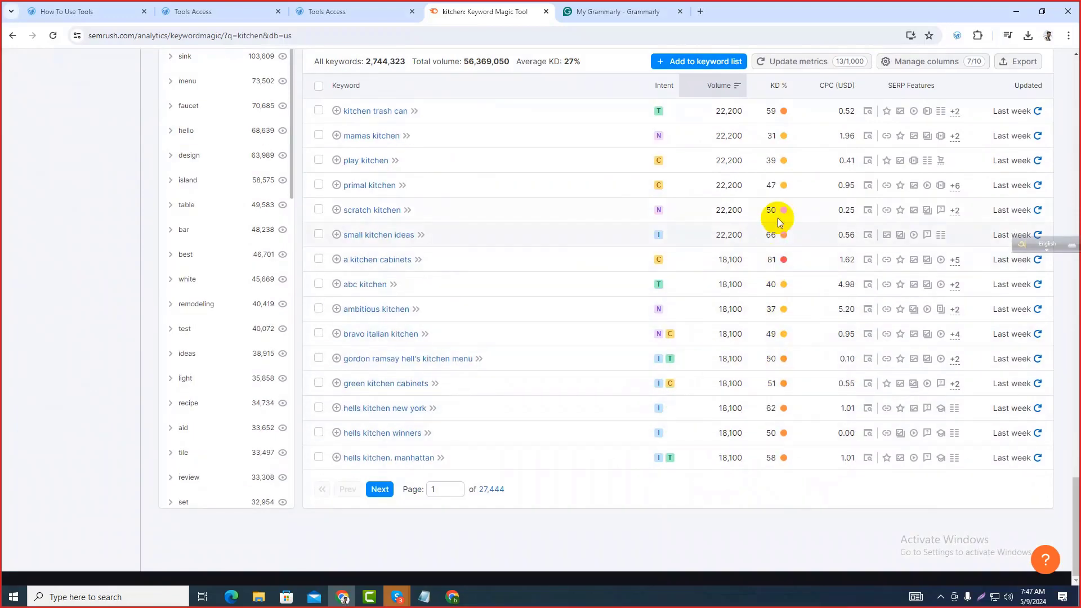
{"action": "scroll", "coordinate": [782, 201], "scroll_direction": "up", "scroll_amount": 10}
{"action": "scroll", "coordinate": [792, 197], "scroll_direction": "up", "scroll_amount": 10}
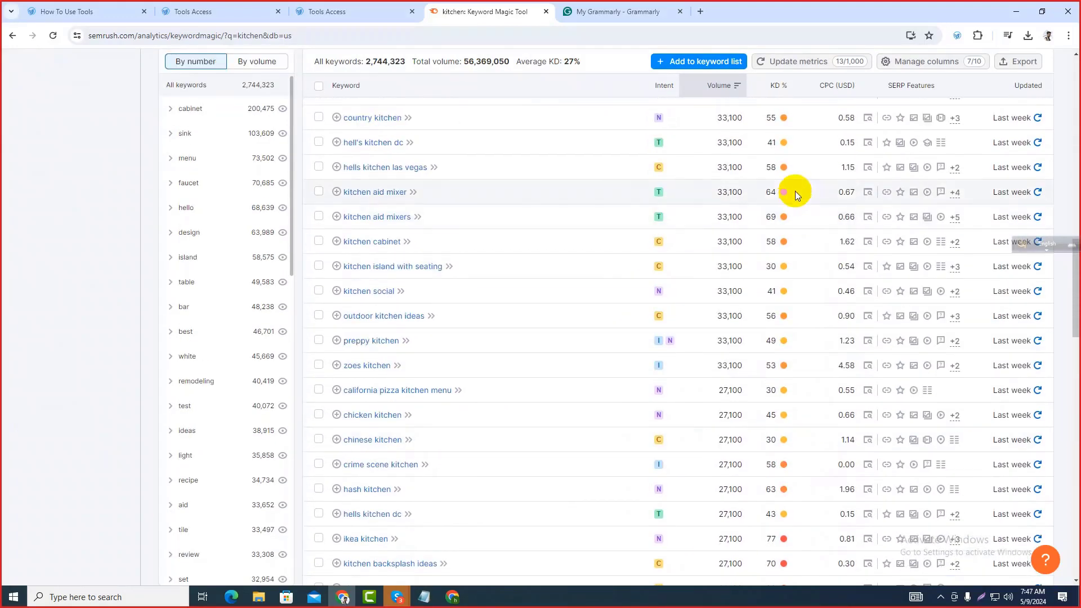
{"action": "scroll", "coordinate": [787, 189], "scroll_direction": "up", "scroll_amount": 4}
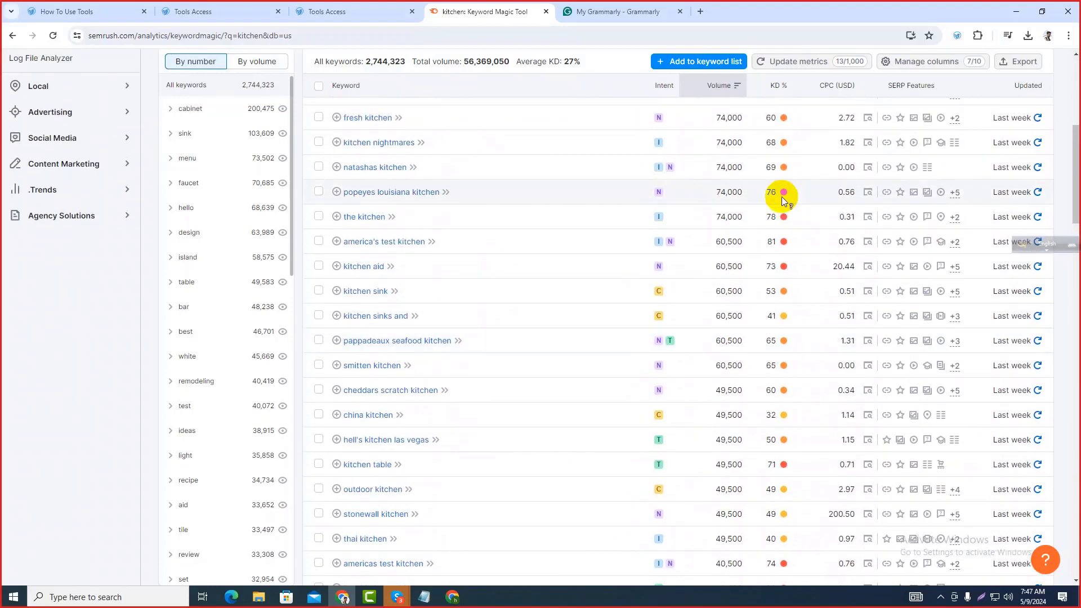
{"action": "scroll", "coordinate": [780, 188], "scroll_direction": "up", "scroll_amount": 4}
{"action": "scroll", "coordinate": [780, 188], "scroll_direction": "up", "scroll_amount": 1}
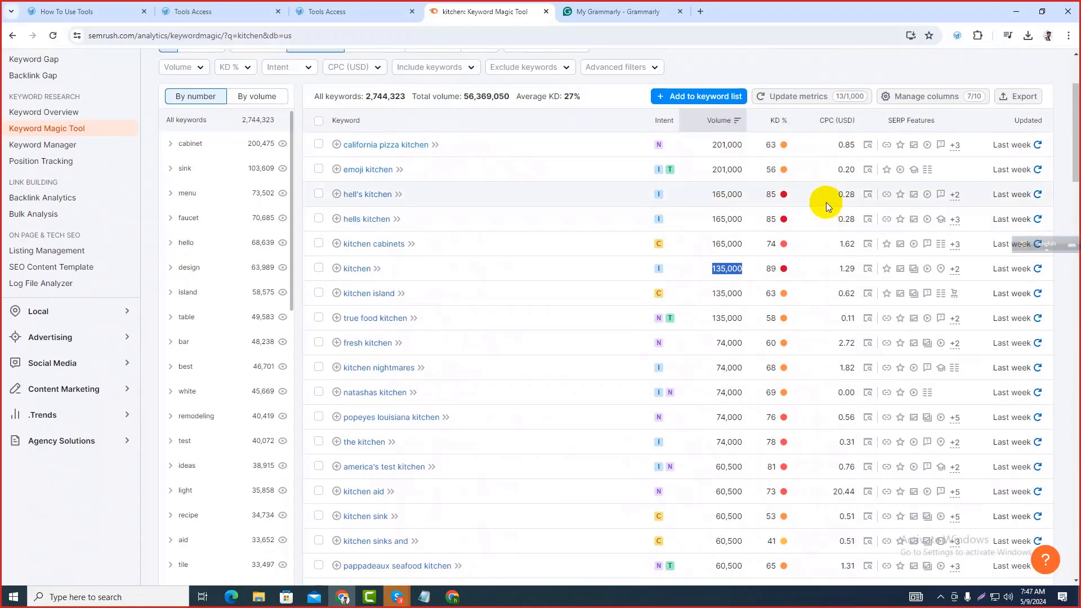
{"action": "scroll", "coordinate": [823, 203], "scroll_direction": "up", "scroll_amount": 2}
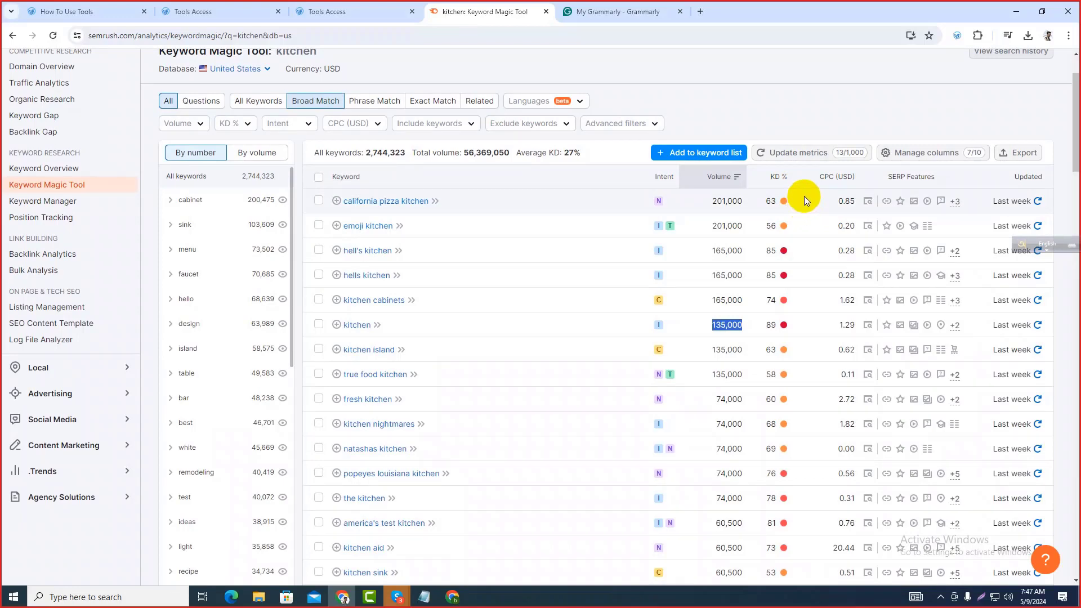
{"action": "left_click", "coordinate": [807, 105]}
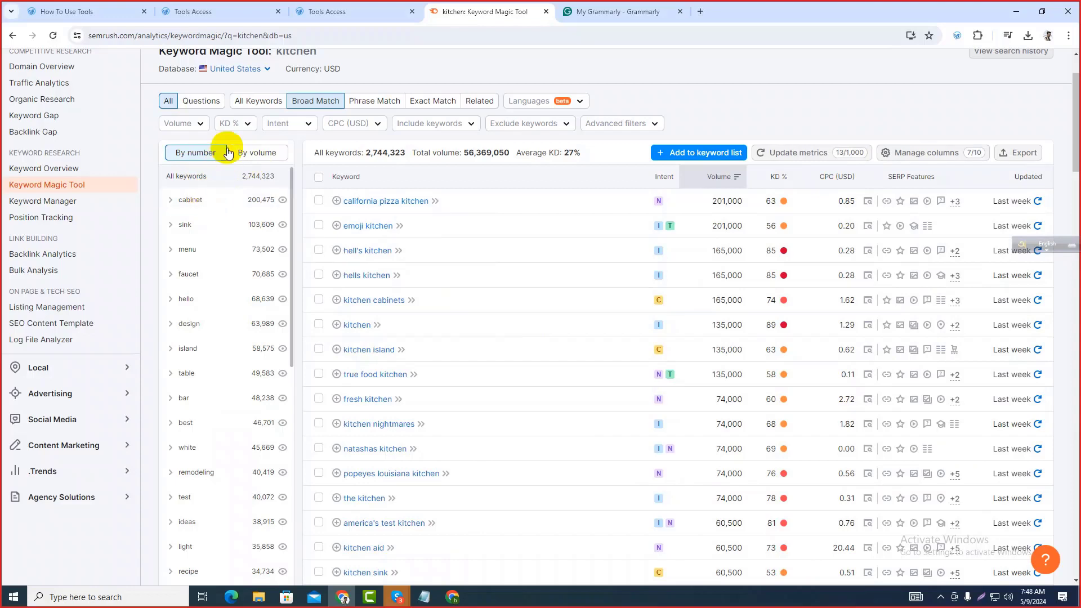
Show only the cabinet keyword group and look through its keywords.
{"action": "left_click", "coordinate": [190, 201]}
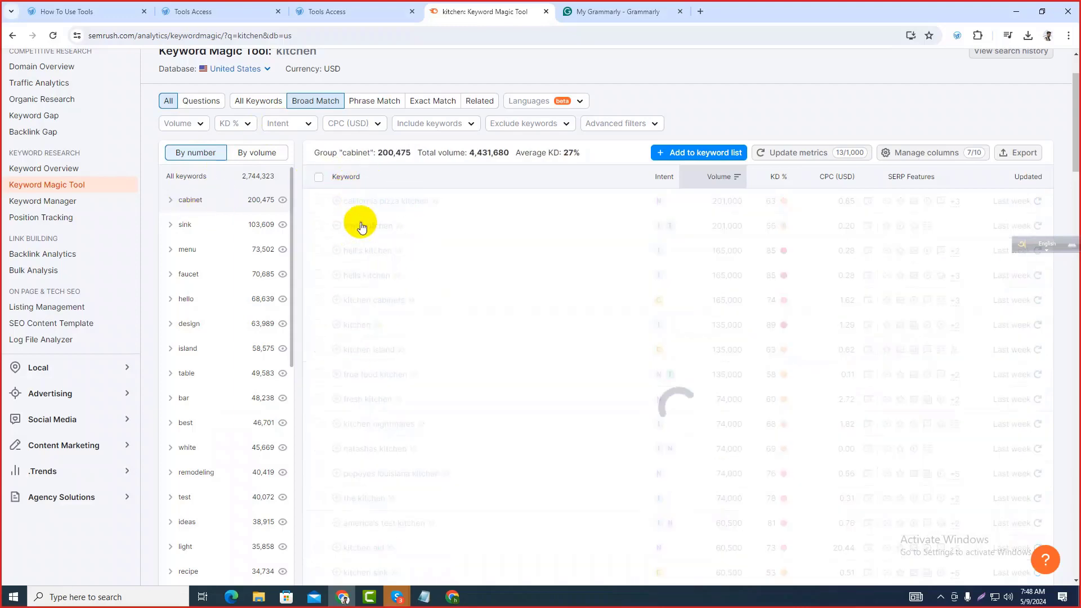
{"action": "scroll", "coordinate": [425, 284], "scroll_direction": "down", "scroll_amount": 2}
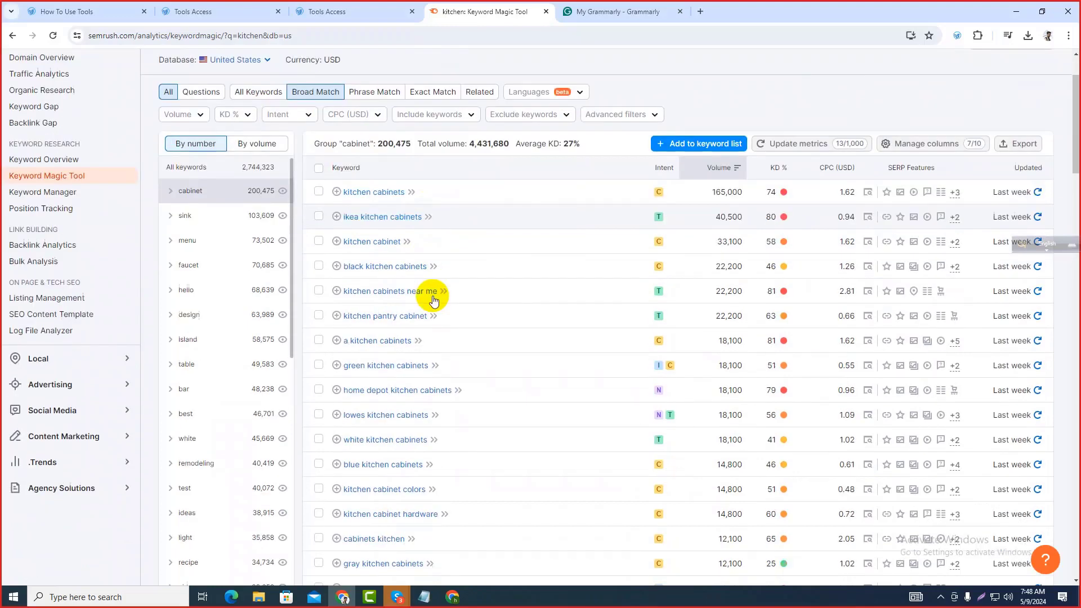
{"action": "scroll", "coordinate": [393, 302], "scroll_direction": "down", "scroll_amount": 3}
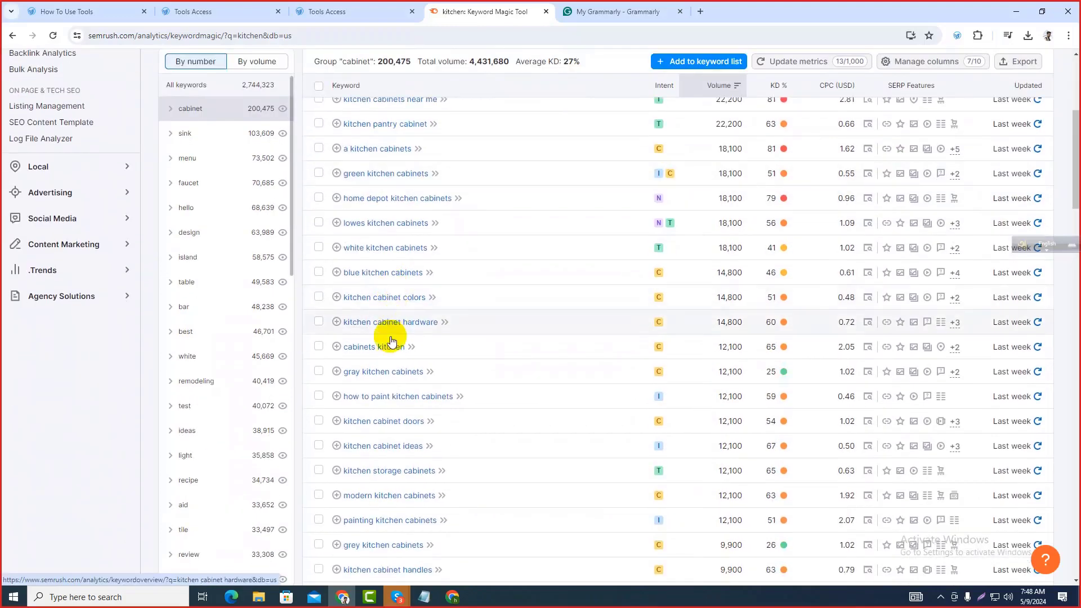
{"action": "scroll", "coordinate": [386, 304], "scroll_direction": "down", "scroll_amount": 3}
{"action": "scroll", "coordinate": [386, 236], "scroll_direction": "down", "scroll_amount": 8}
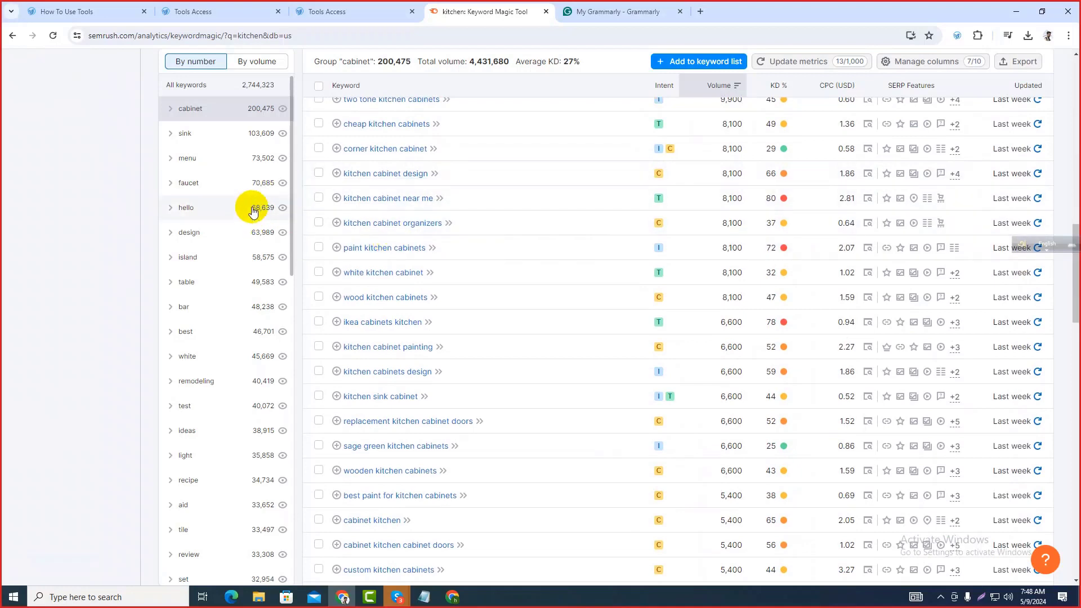
Find the wood group among the keyword groups, display it and look through its keywords.
{"action": "scroll", "coordinate": [256, 205], "scroll_direction": "down", "scroll_amount": 2}
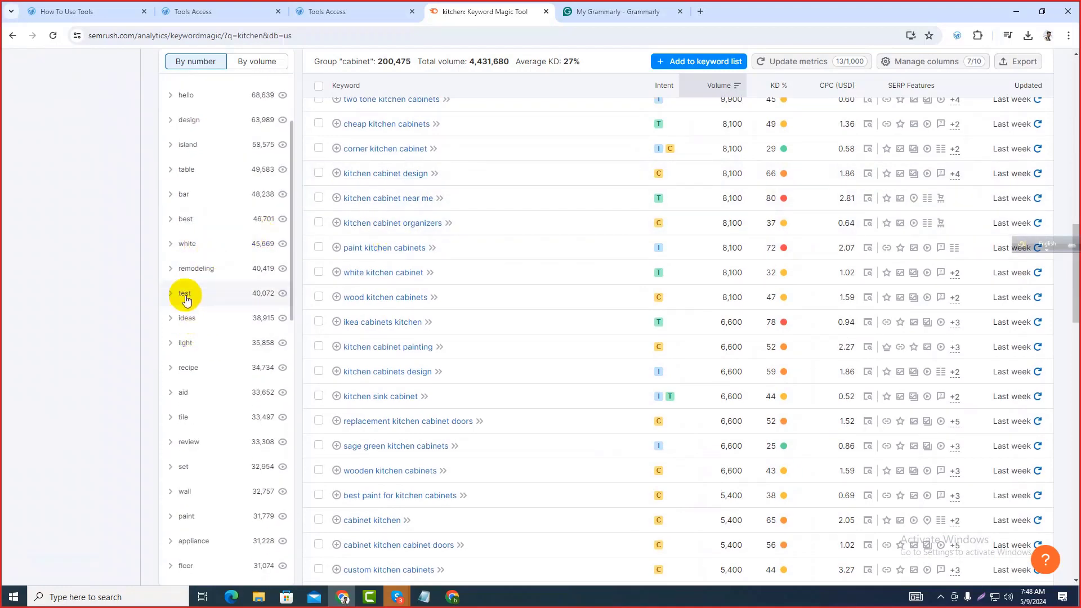
{"action": "scroll", "coordinate": [195, 315], "scroll_direction": "down", "scroll_amount": 2}
{"action": "scroll", "coordinate": [205, 366], "scroll_direction": "down", "scroll_amount": 3}
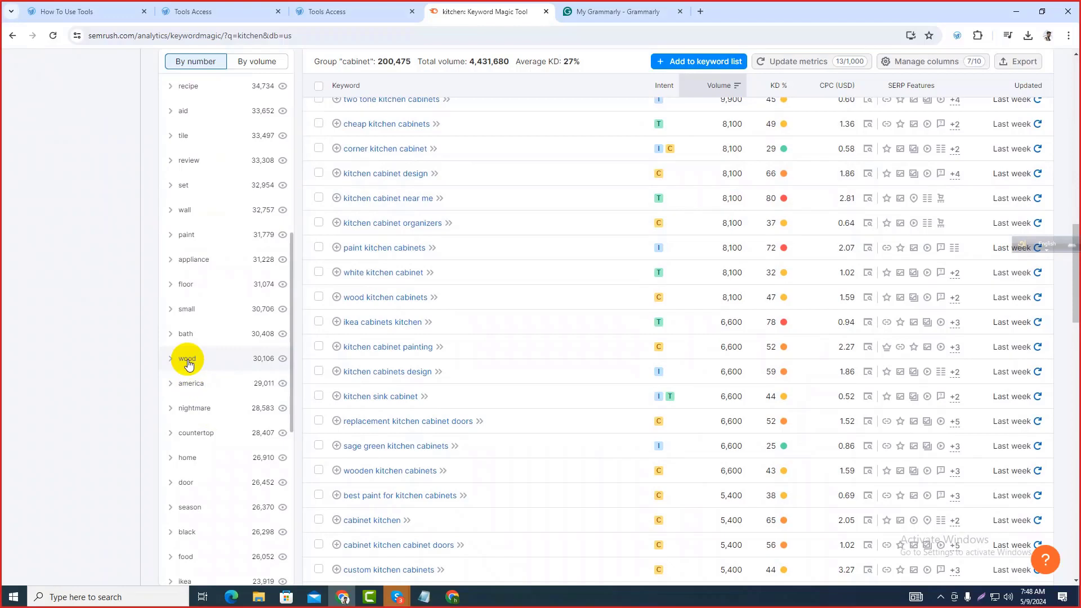
{"action": "left_click", "coordinate": [187, 361]}
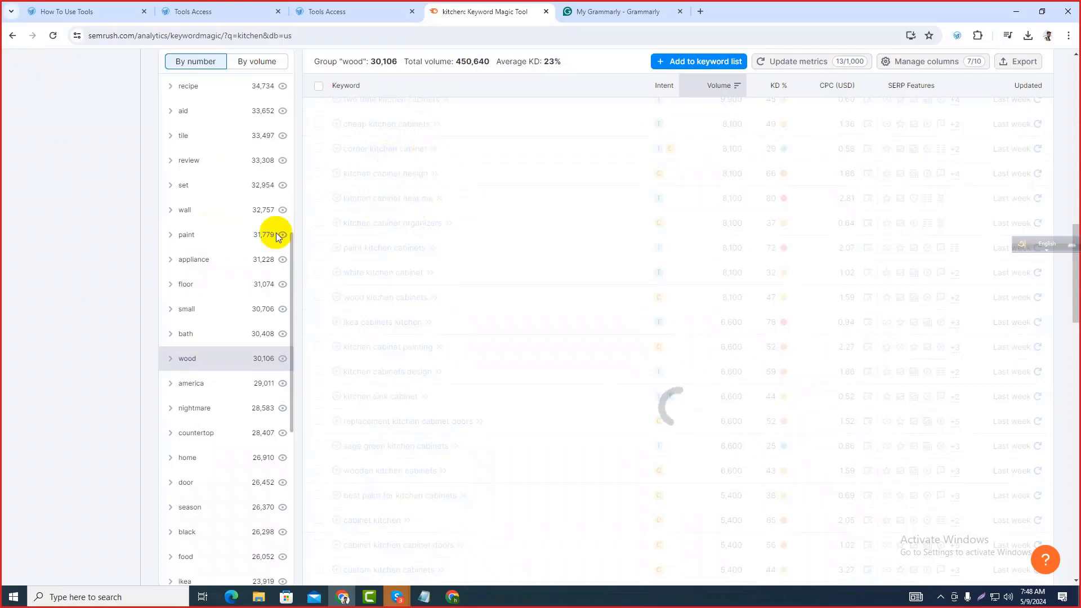
{"action": "scroll", "coordinate": [214, 360], "scroll_direction": "down", "scroll_amount": 5}
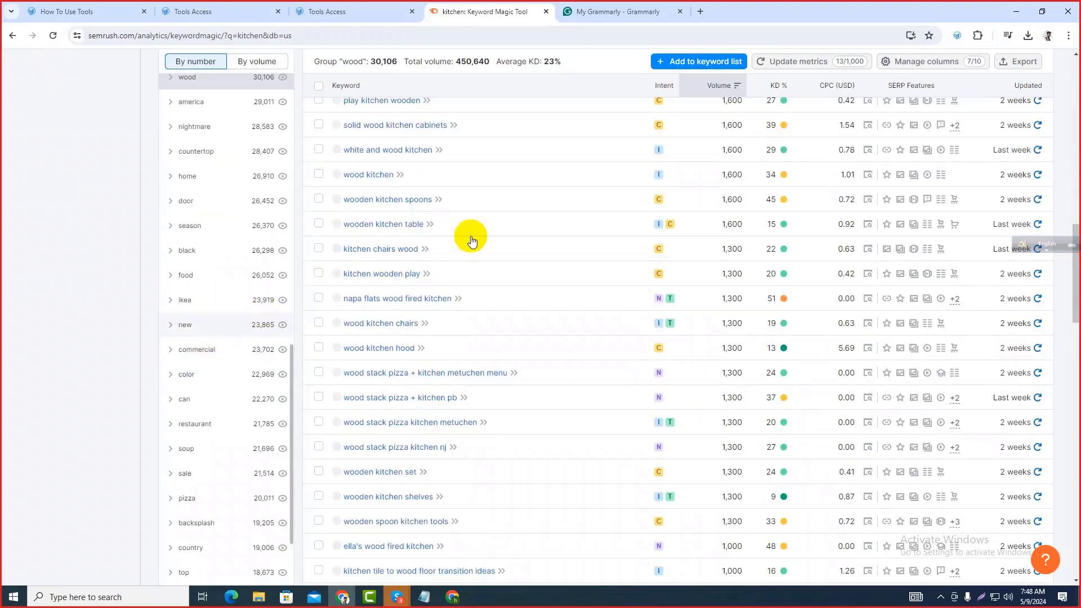
{"action": "scroll", "coordinate": [454, 272], "scroll_direction": "down", "scroll_amount": 15}
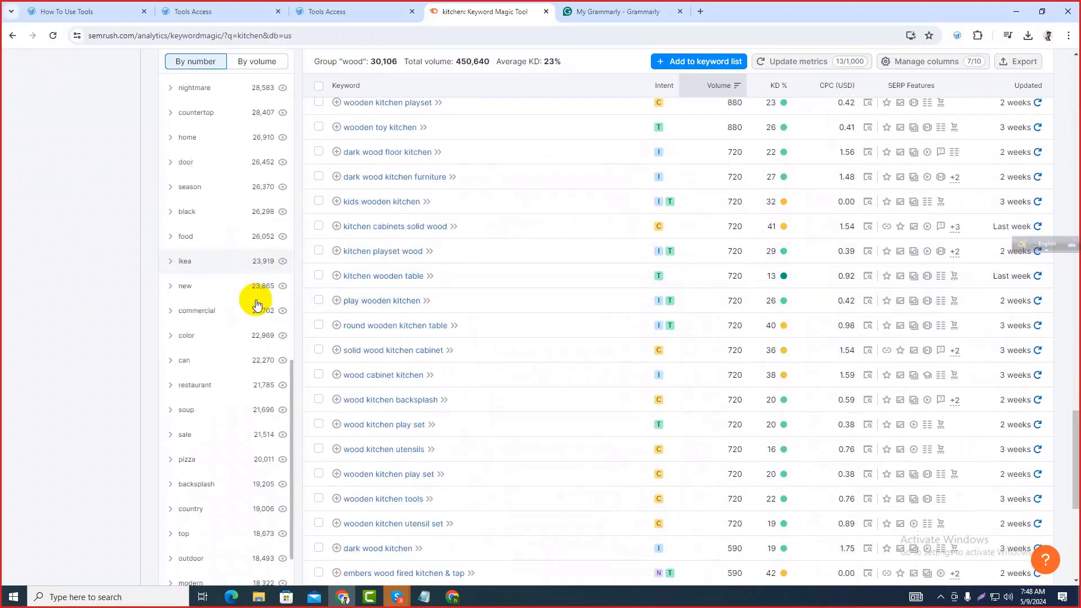
Expand the keyword group list to show more groups and browse the additional kitchen subtopics.
{"action": "scroll", "coordinate": [256, 301], "scroll_direction": "down", "scroll_amount": 1}
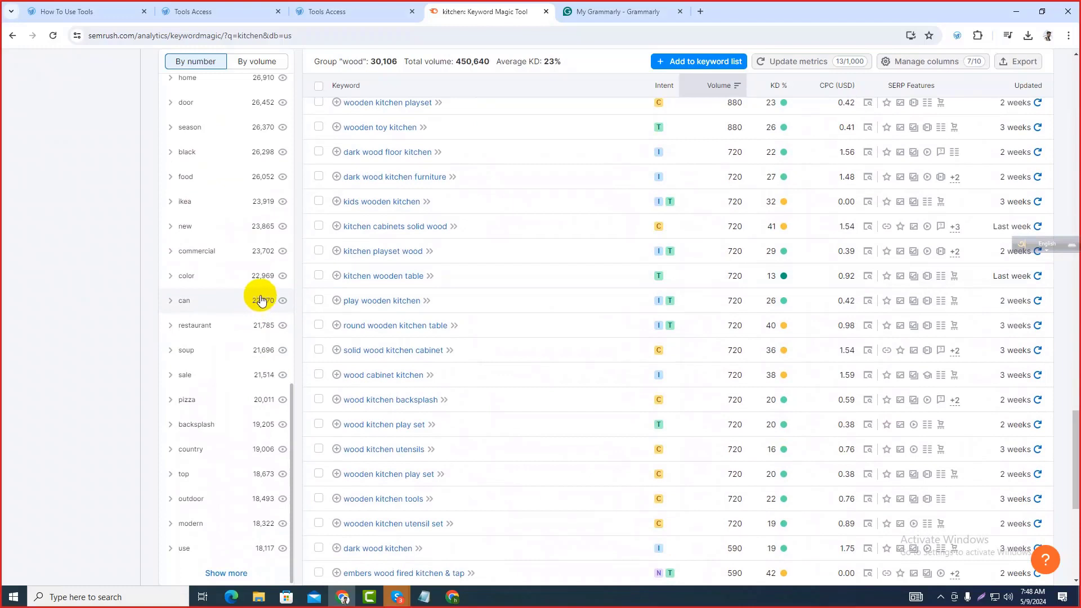
{"action": "left_click", "coordinate": [219, 579]}
{"action": "scroll", "coordinate": [228, 347], "scroll_direction": "down", "scroll_amount": 2}
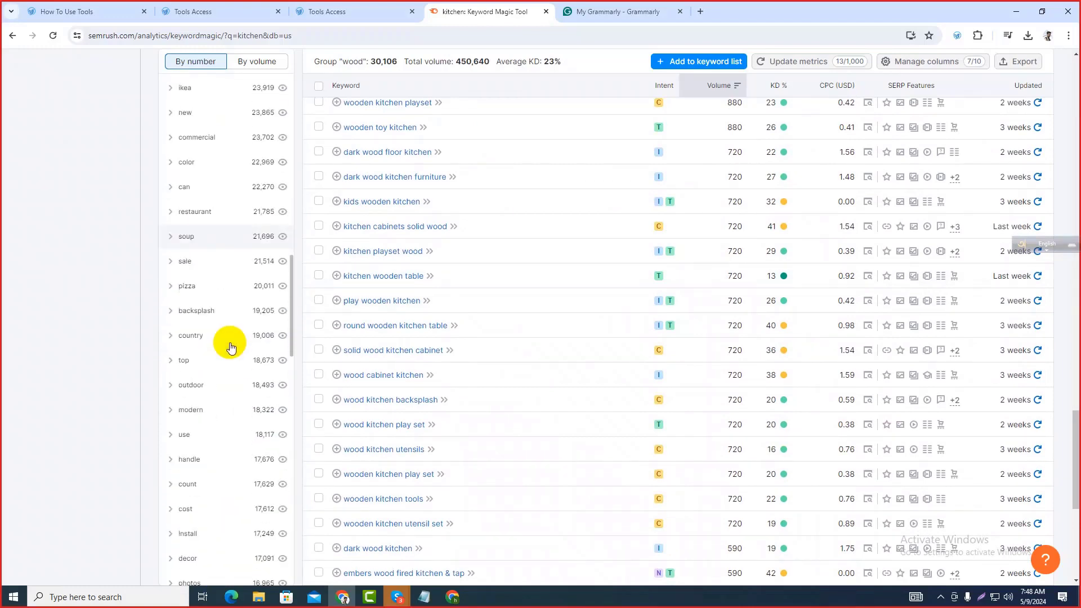
{"action": "scroll", "coordinate": [231, 347], "scroll_direction": "down", "scroll_amount": 5}
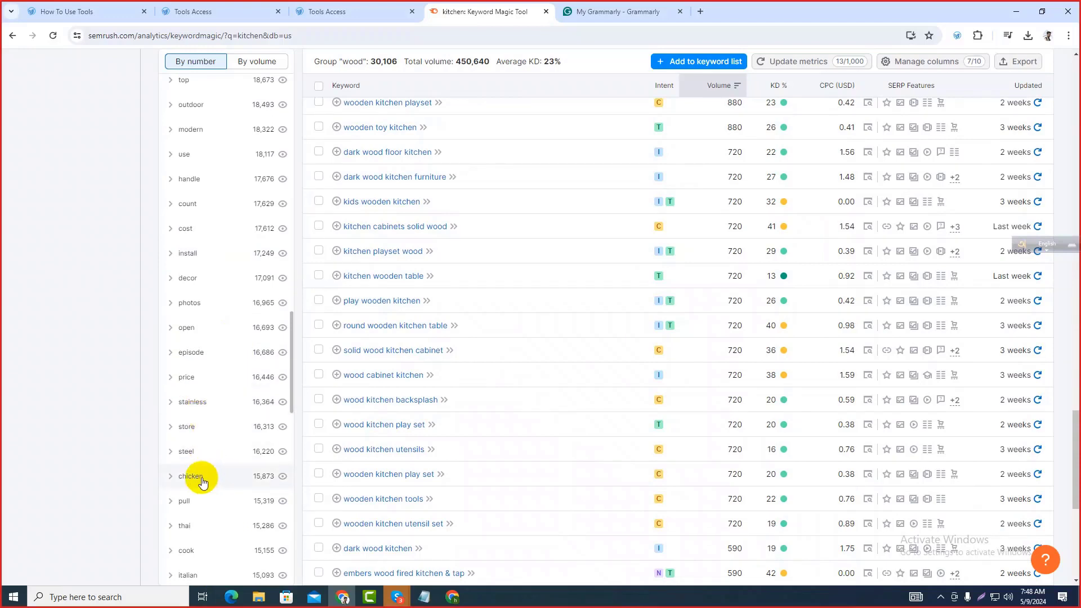
{"action": "scroll", "coordinate": [203, 482], "scroll_direction": "down", "scroll_amount": 4}
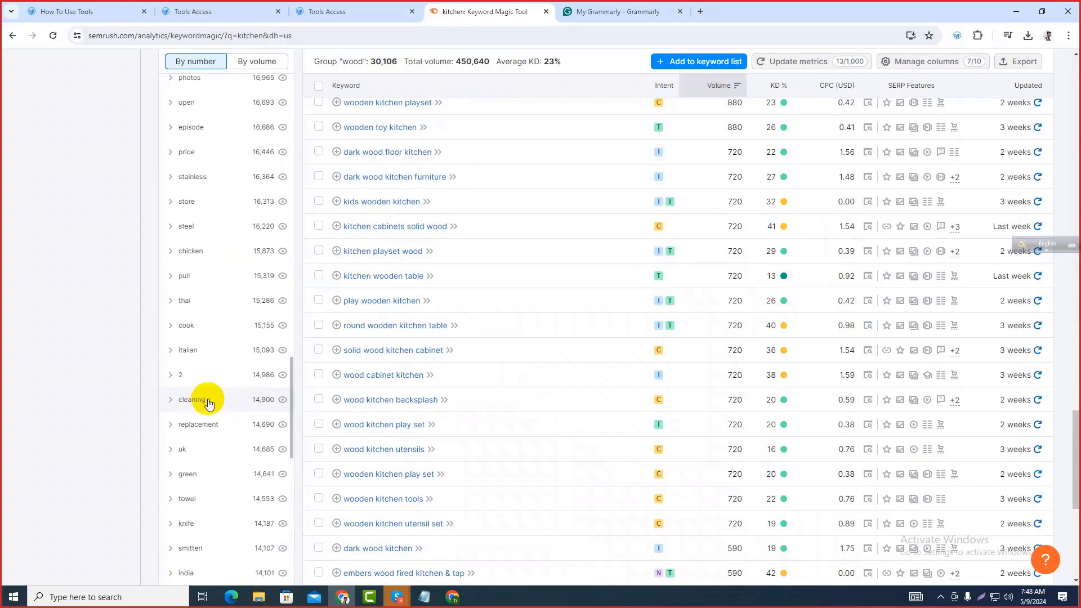
{"action": "scroll", "coordinate": [212, 388], "scroll_direction": "up", "scroll_amount": 5}
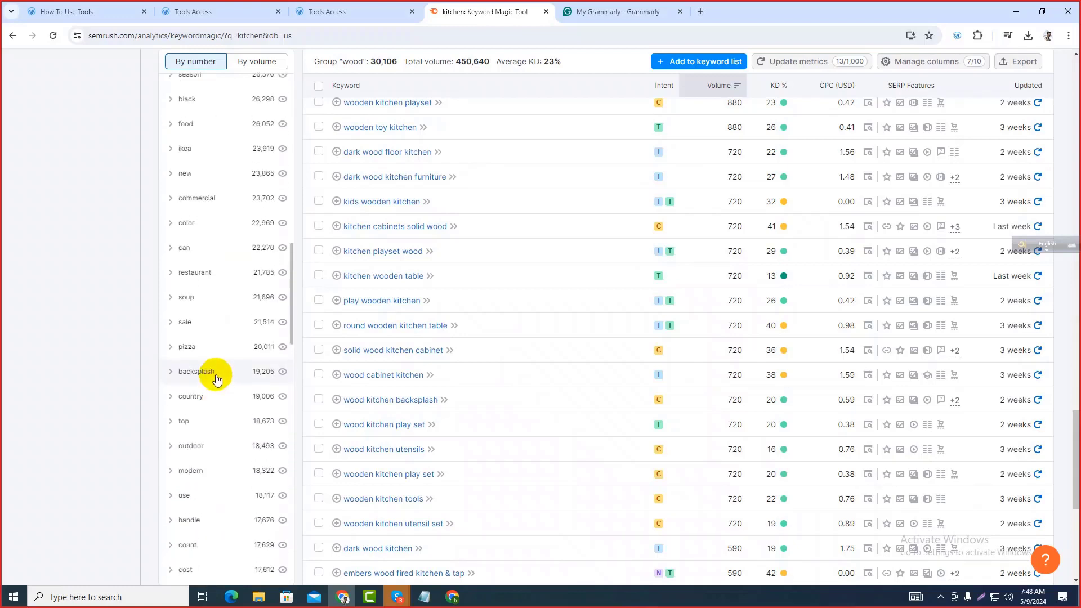
{"action": "scroll", "coordinate": [217, 380], "scroll_direction": "up", "scroll_amount": 7}
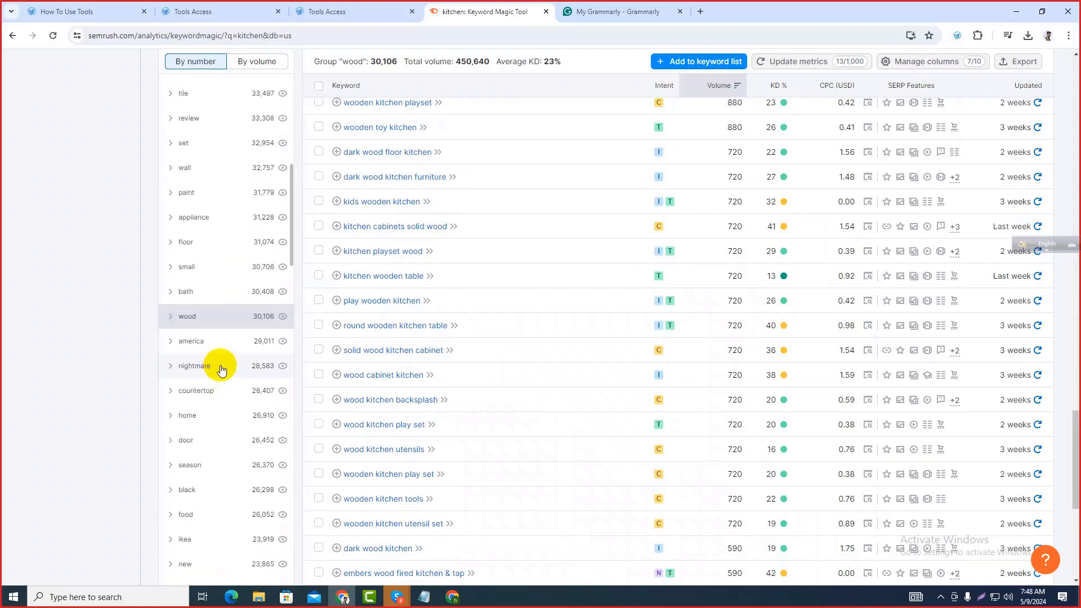
Show only the floor keyword group and look through its keywords.
{"action": "left_click", "coordinate": [197, 243]}
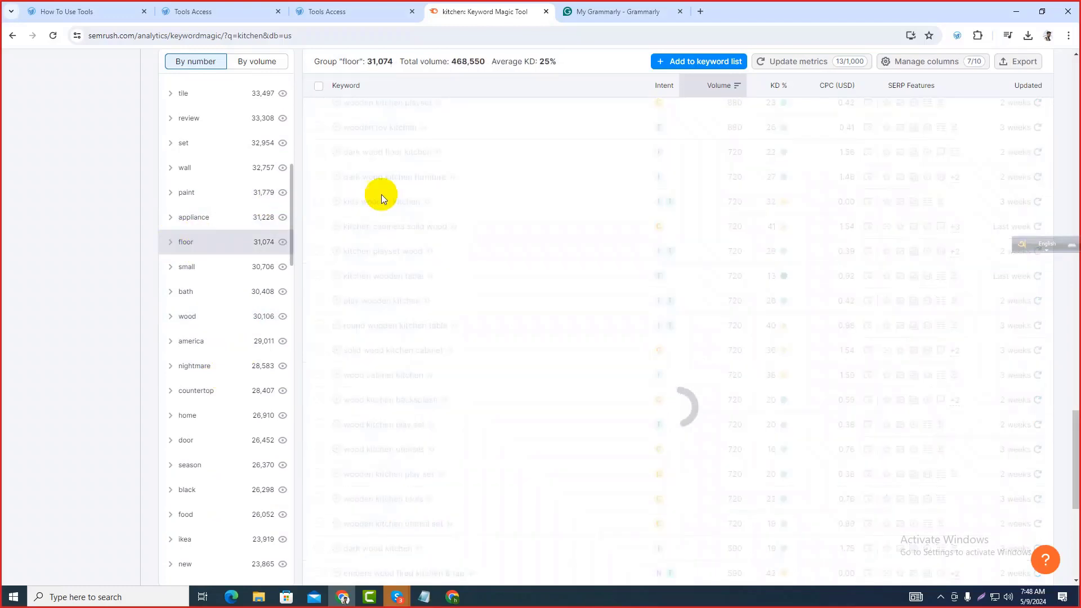
{"action": "scroll", "coordinate": [407, 183], "scroll_direction": "up", "scroll_amount": 3}
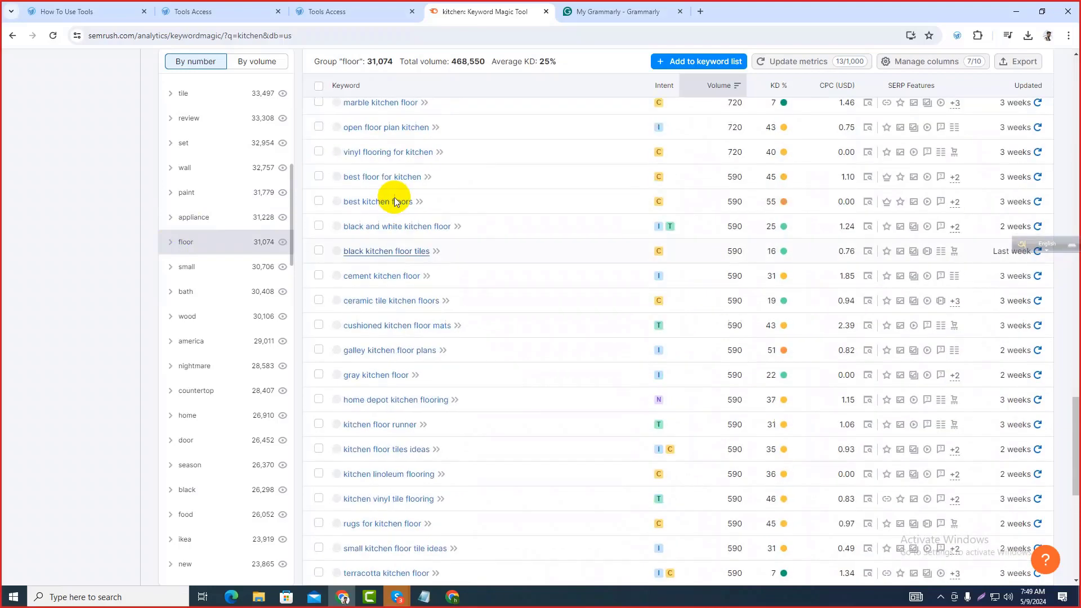
{"action": "scroll", "coordinate": [394, 202], "scroll_direction": "up", "scroll_amount": 10}
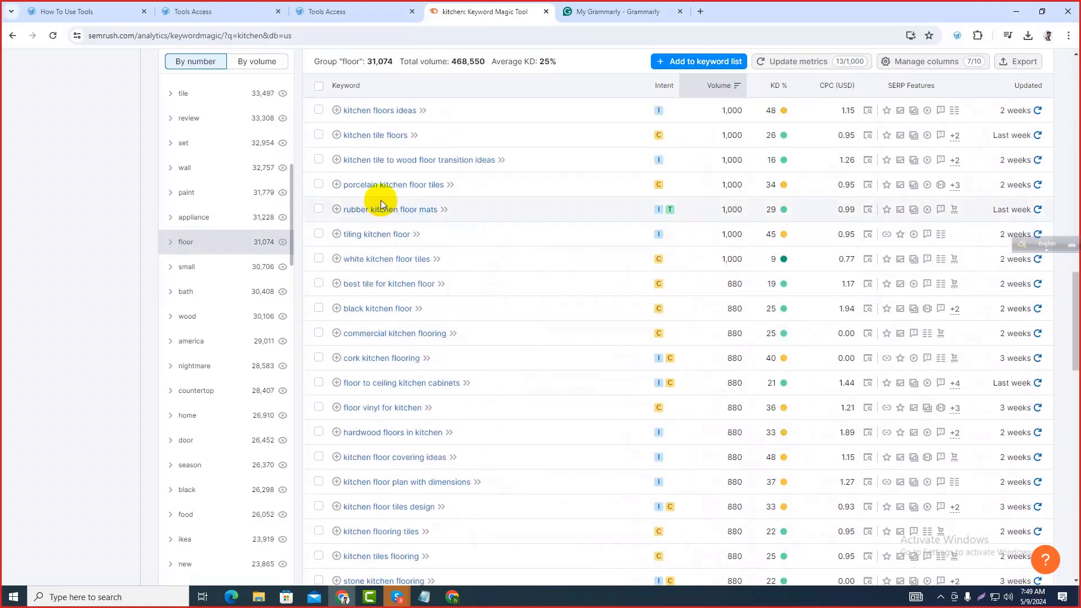
Return to the start of the floor keywords and show only the tile keyword group.
{"action": "scroll", "coordinate": [400, 248], "scroll_direction": "up", "scroll_amount": 4}
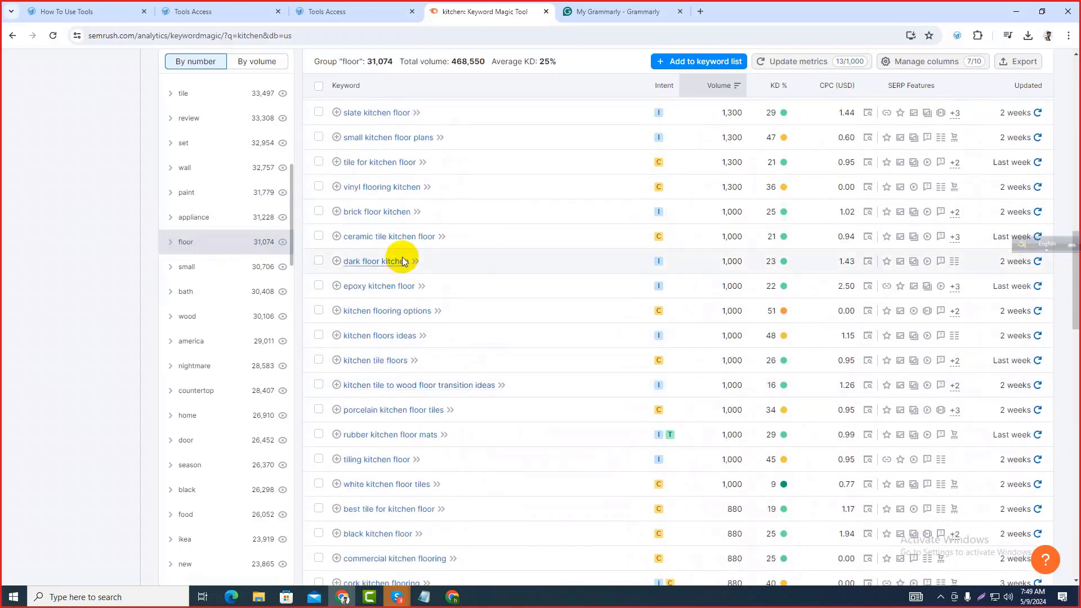
{"action": "scroll", "coordinate": [415, 235], "scroll_direction": "up", "scroll_amount": 7}
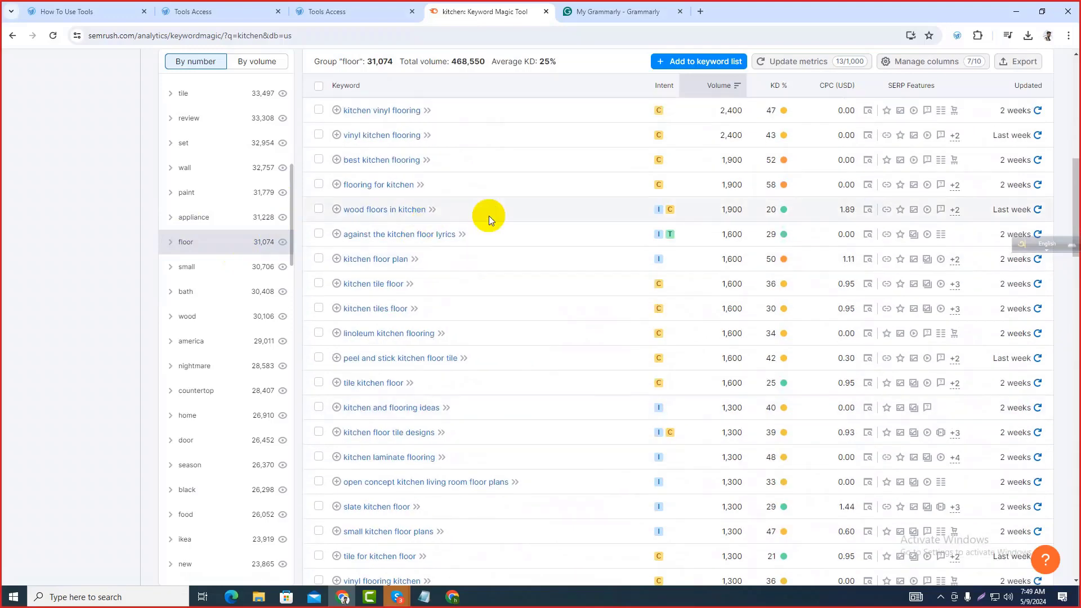
{"action": "scroll", "coordinate": [489, 215], "scroll_direction": "up", "scroll_amount": 8}
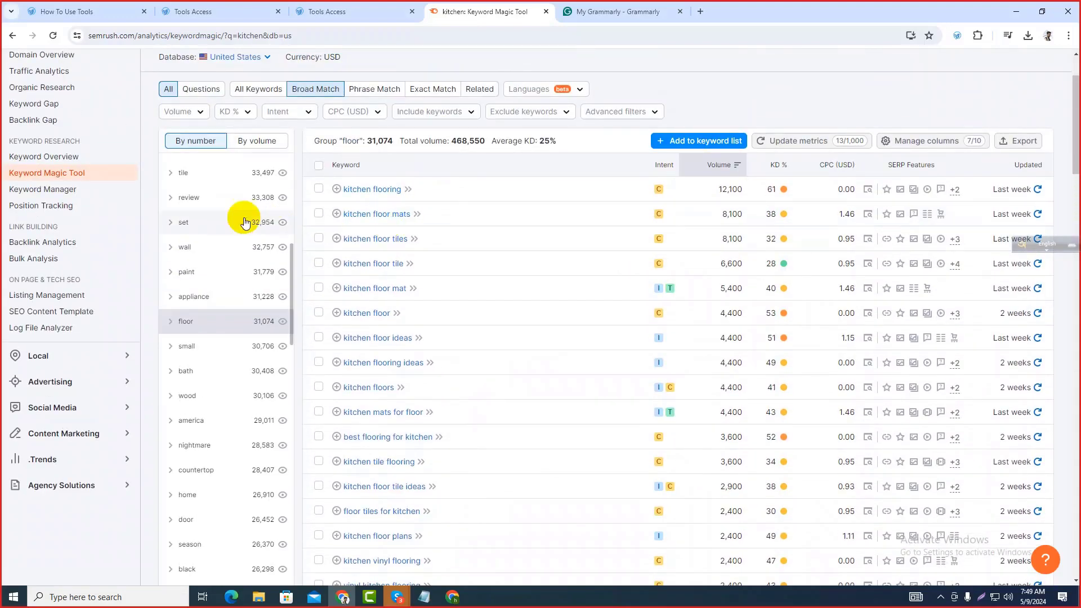
{"action": "left_click", "coordinate": [176, 172]}
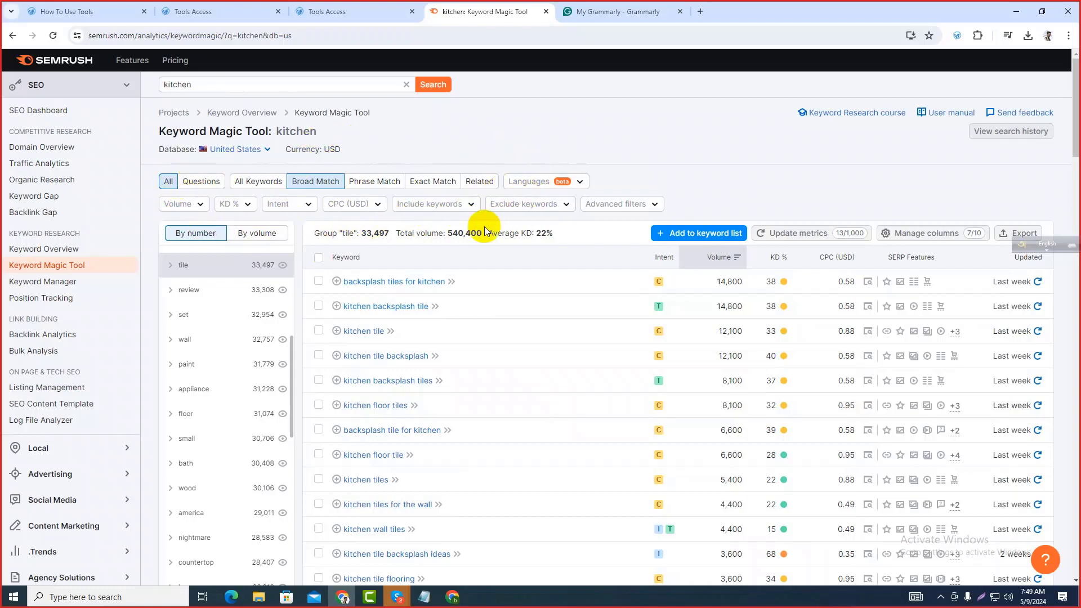
Look through the question-based kitchen keywords and return to the list of all keywords.
{"action": "left_click", "coordinate": [204, 188]}
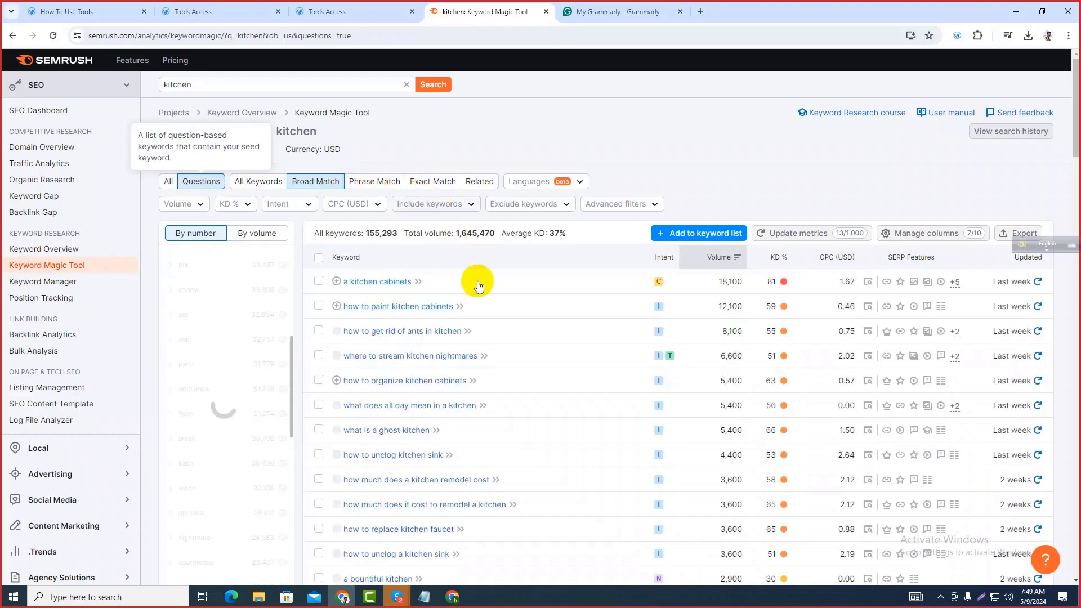
{"action": "scroll", "coordinate": [437, 300], "scroll_direction": "down", "scroll_amount": 3}
{"action": "scroll", "coordinate": [437, 299], "scroll_direction": "down", "scroll_amount": 15}
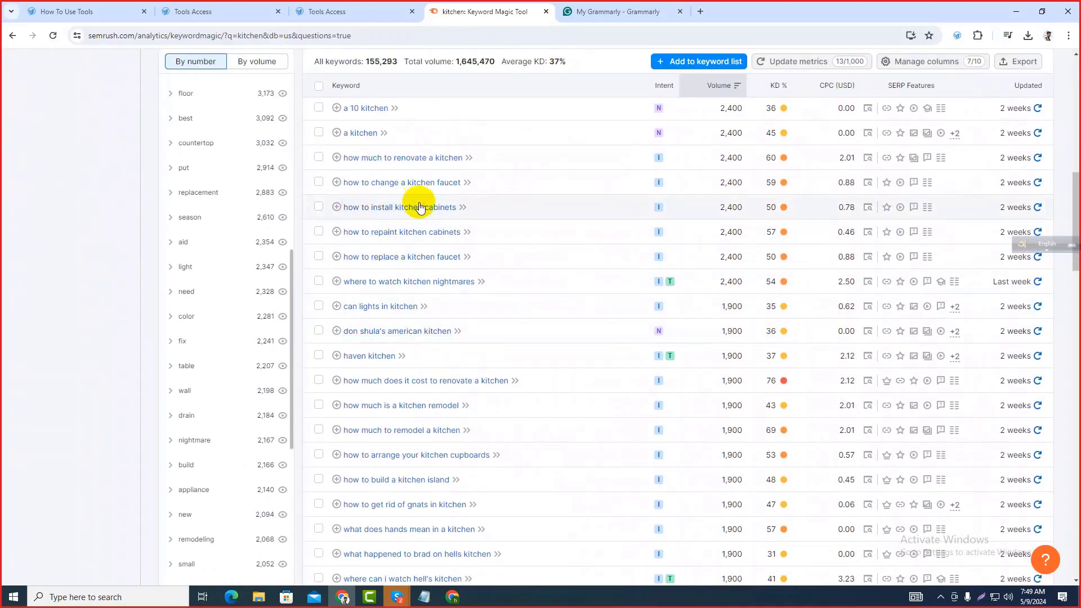
{"action": "scroll", "coordinate": [410, 411], "scroll_direction": "down", "scroll_amount": 12}
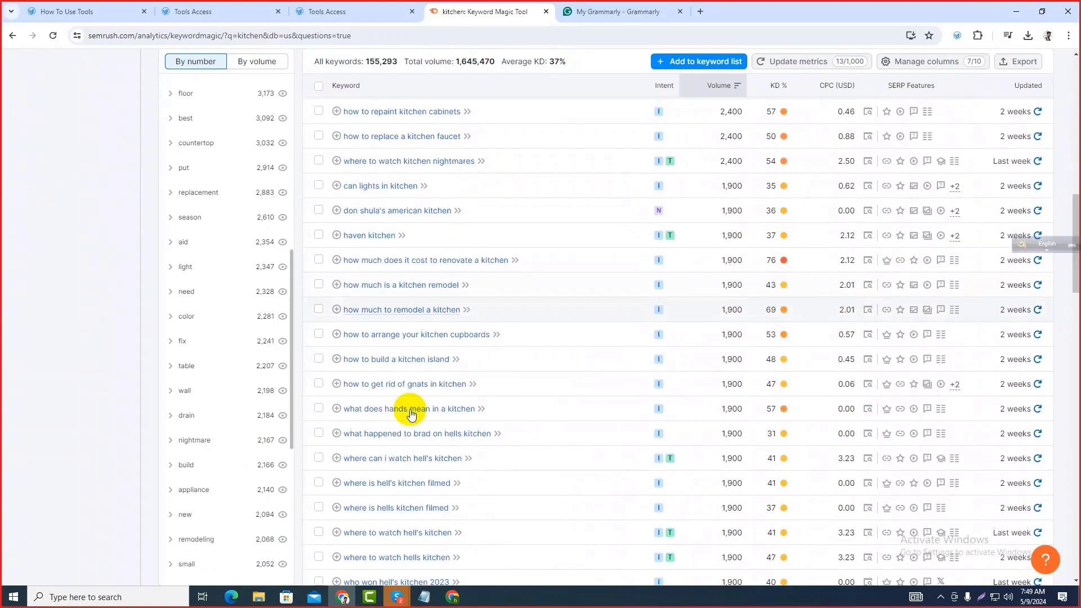
{"action": "scroll", "coordinate": [426, 323], "scroll_direction": "up", "scroll_amount": 20}
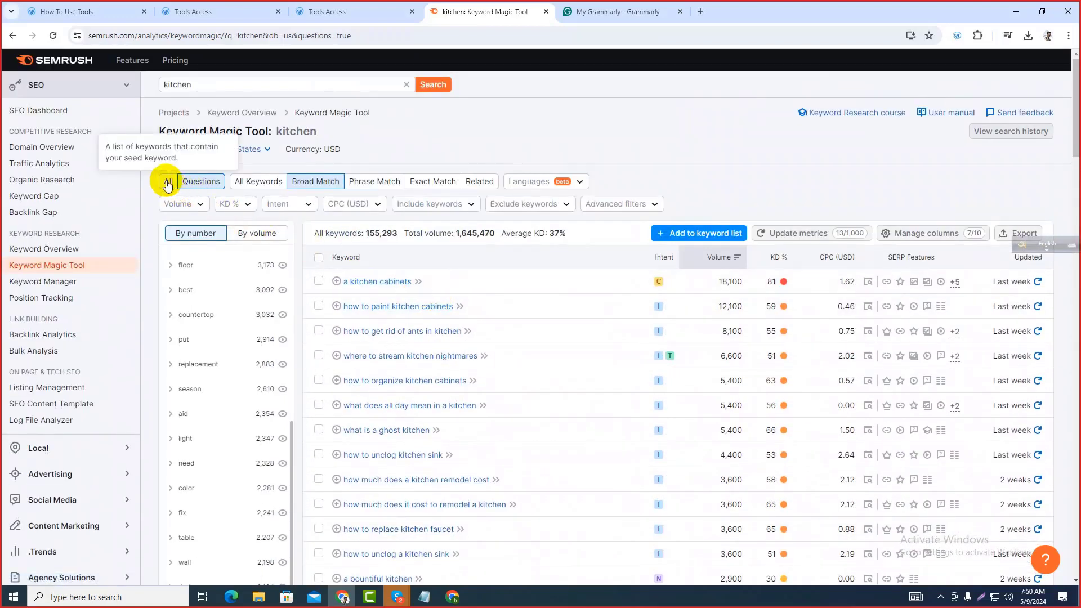
{"action": "left_click", "coordinate": [168, 183]}
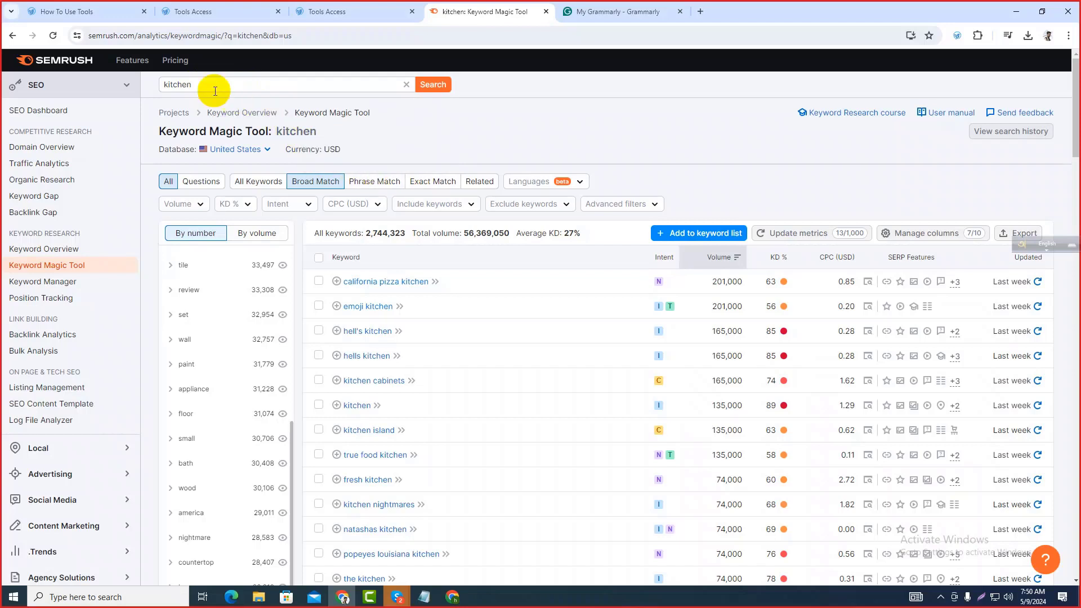
{"action": "left_click", "coordinate": [238, 82]}
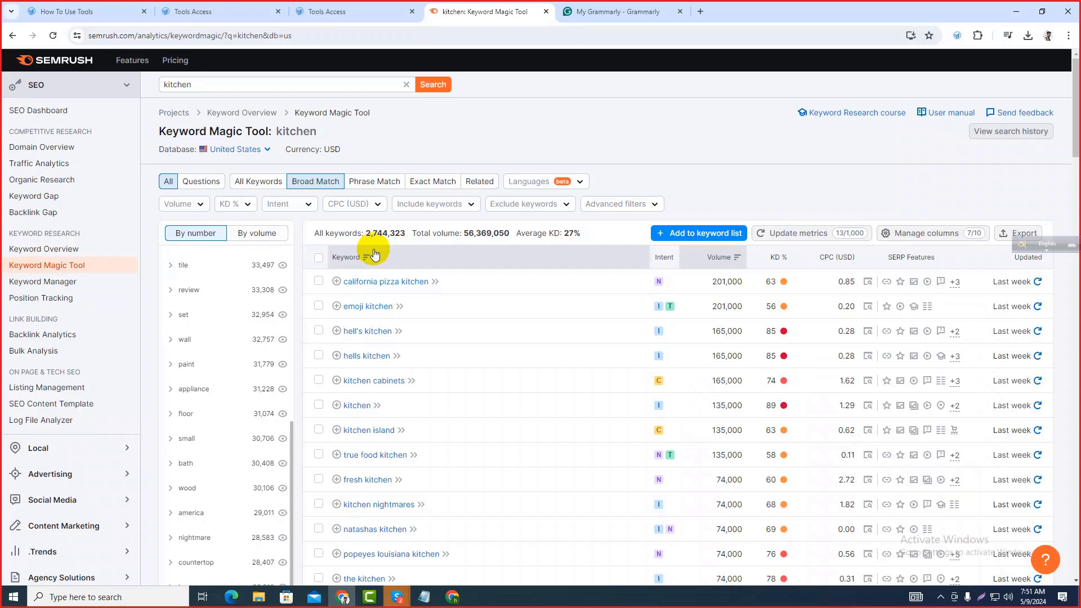
Look through the keywords with a search volume of 101–1,000 and clear the volume filter.
{"action": "left_click", "coordinate": [191, 206]}
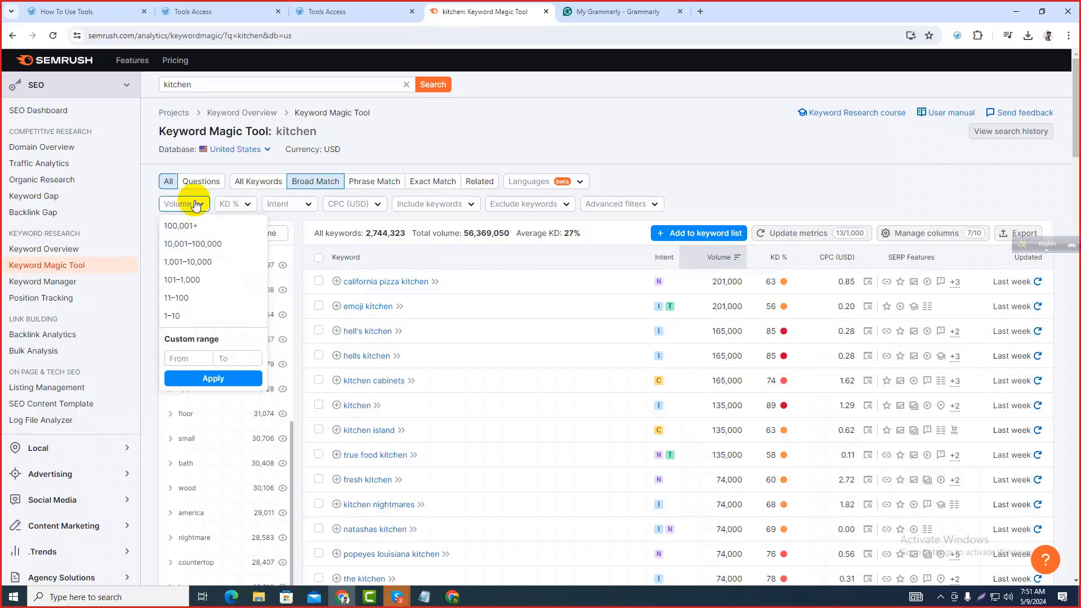
{"action": "left_click", "coordinate": [183, 284]}
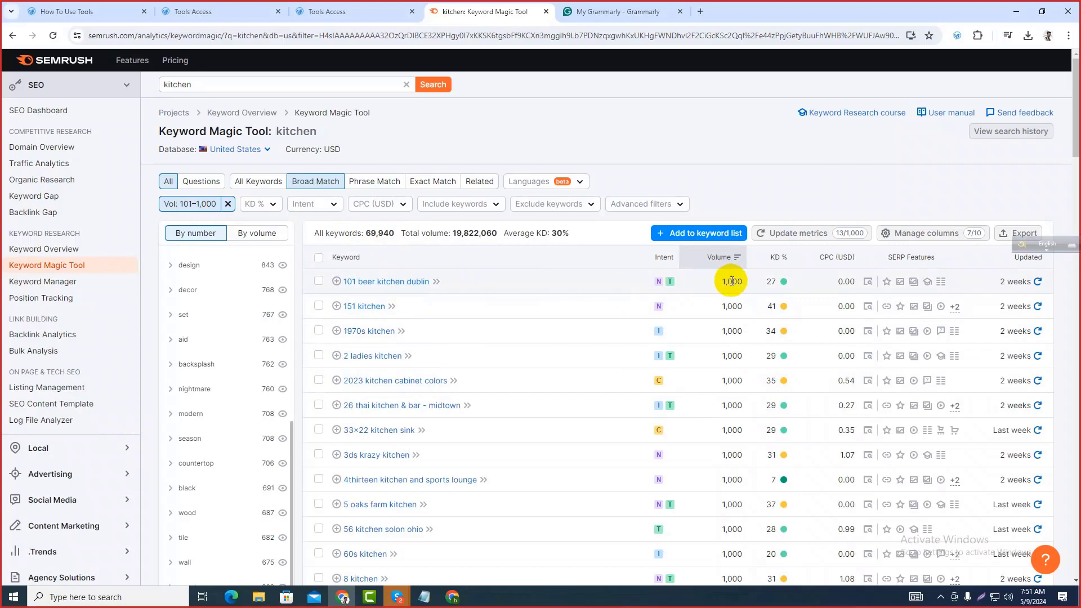
{"action": "scroll", "coordinate": [730, 299], "scroll_direction": "down", "scroll_amount": 10}
{"action": "scroll", "coordinate": [735, 345], "scroll_direction": "down", "scroll_amount": 15}
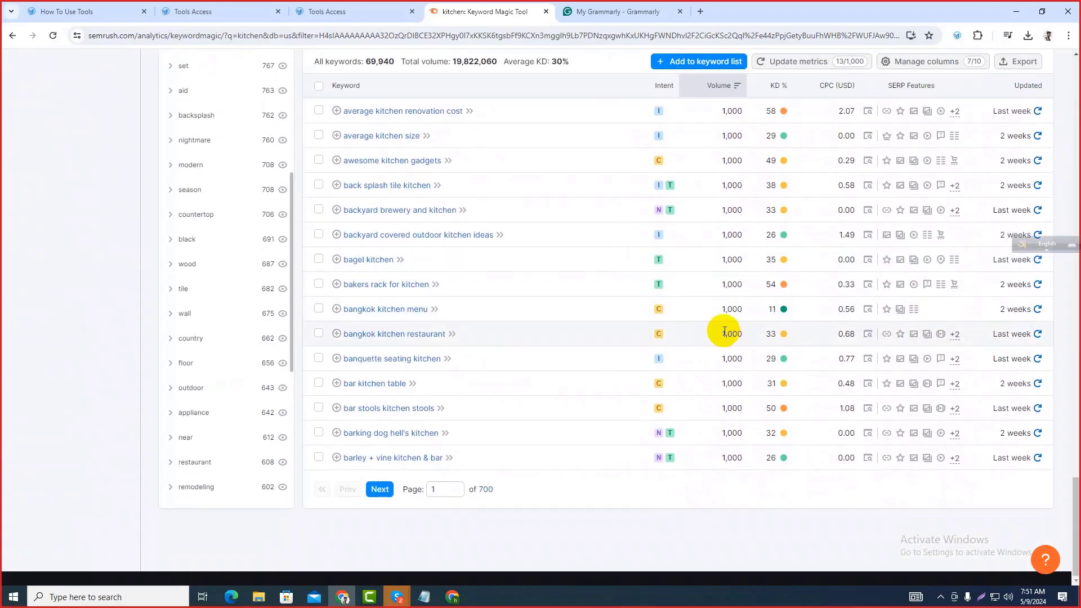
{"action": "scroll", "coordinate": [730, 332], "scroll_direction": "up", "scroll_amount": 10}
{"action": "scroll", "coordinate": [726, 320], "scroll_direction": "up", "scroll_amount": 15}
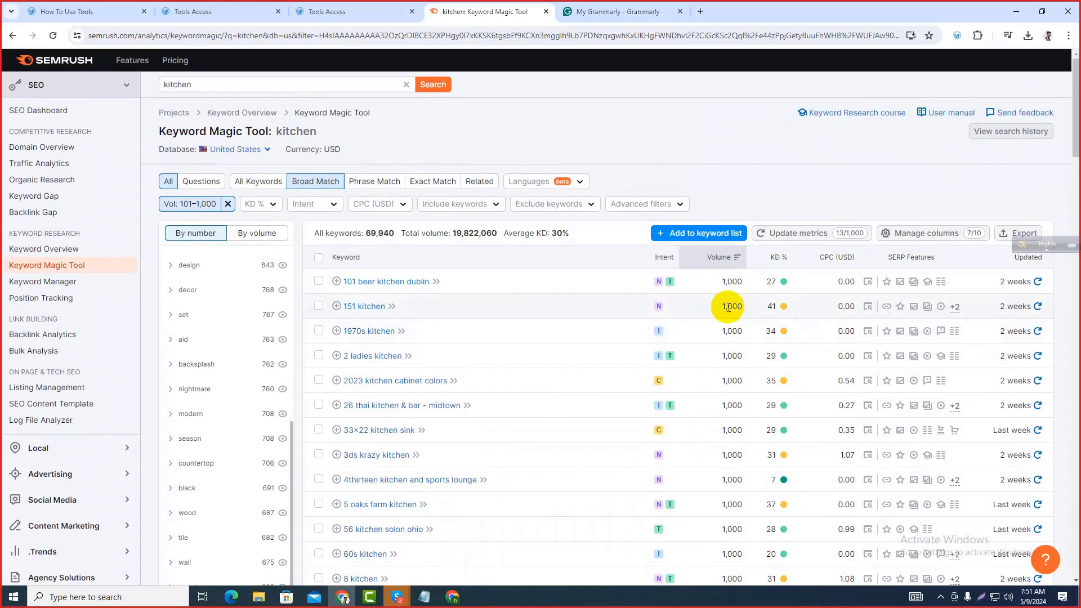
{"action": "left_click", "coordinate": [228, 204]}
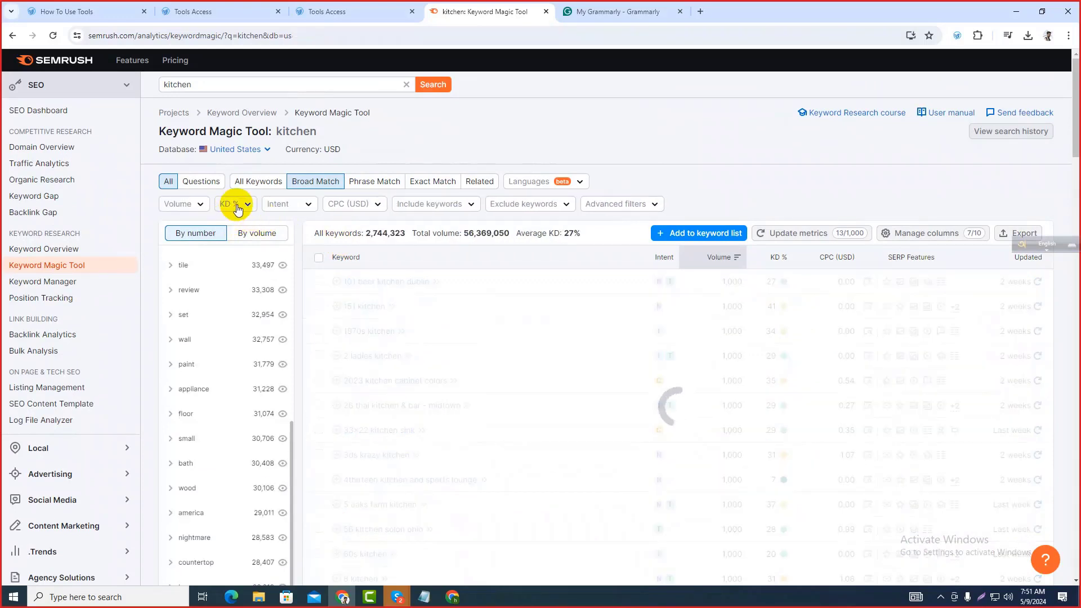
Filter the kitchen keywords to a custom keyword difficulty range of 0 to 29%.
{"action": "left_click", "coordinate": [237, 207]}
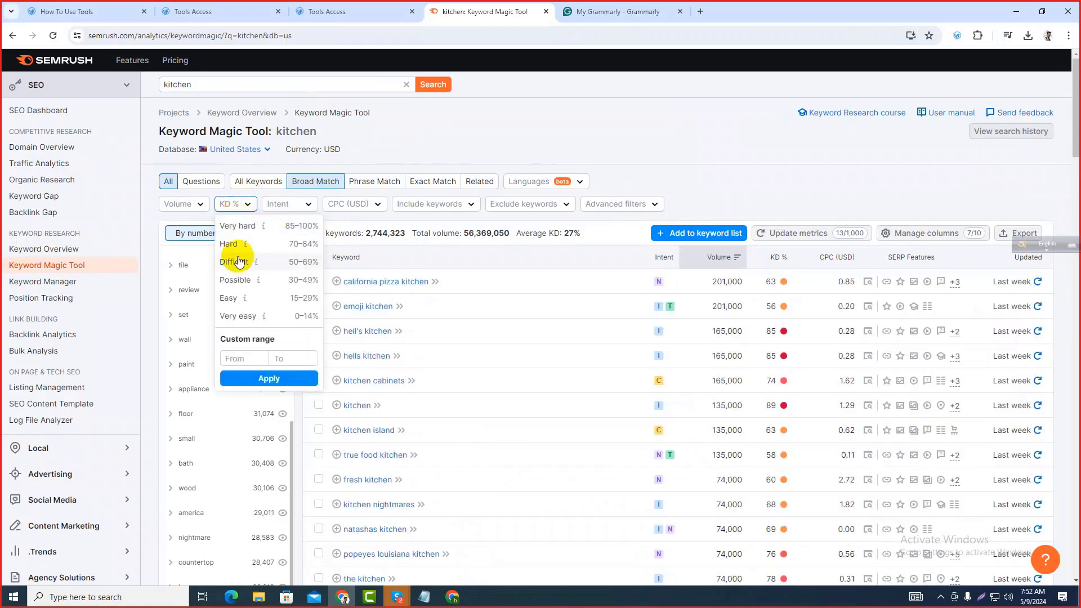
{"action": "left_click", "coordinate": [242, 359]}
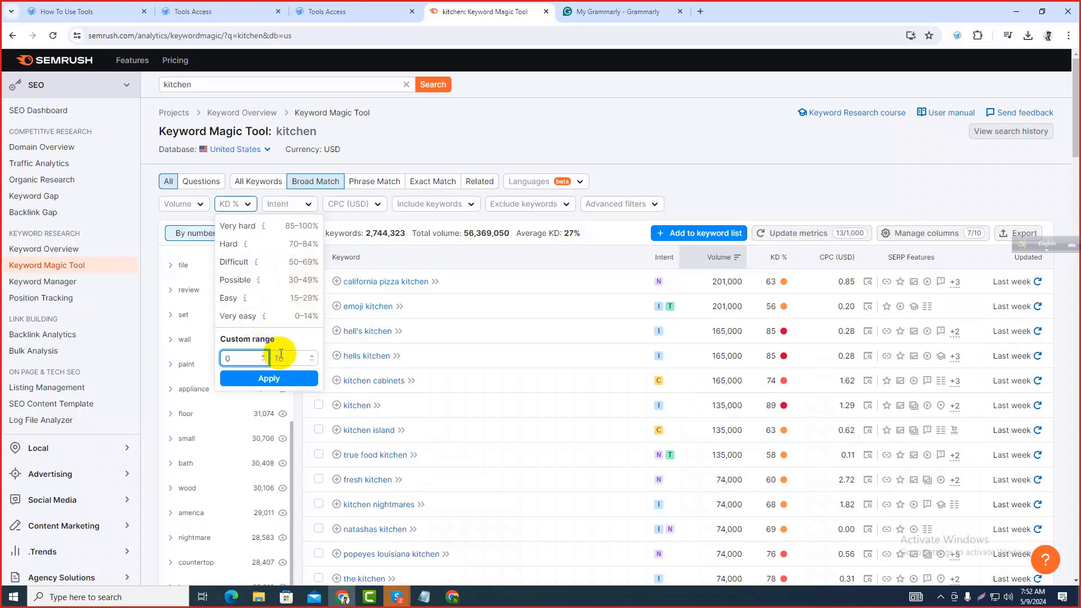
{"action": "left_click", "coordinate": [280, 356]}
{"action": "left_click", "coordinate": [280, 379]}
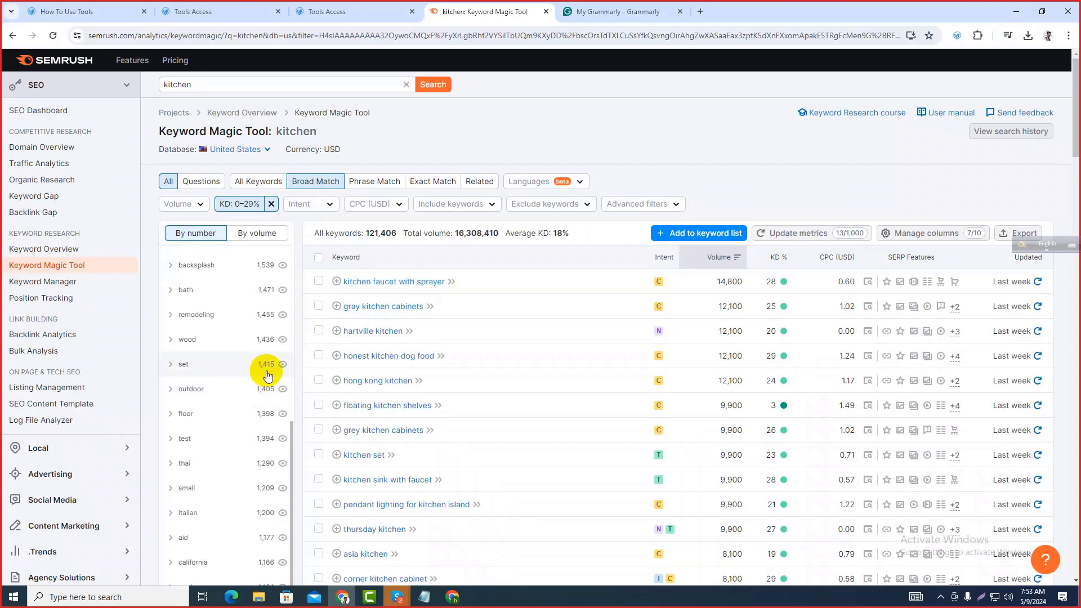
Examine the keywords in the 0–29% difficulty range together with their intent, volume and KD values.
{"action": "scroll", "coordinate": [387, 297], "scroll_direction": "down", "scroll_amount": 10}
{"action": "scroll", "coordinate": [405, 326], "scroll_direction": "down", "scroll_amount": 10}
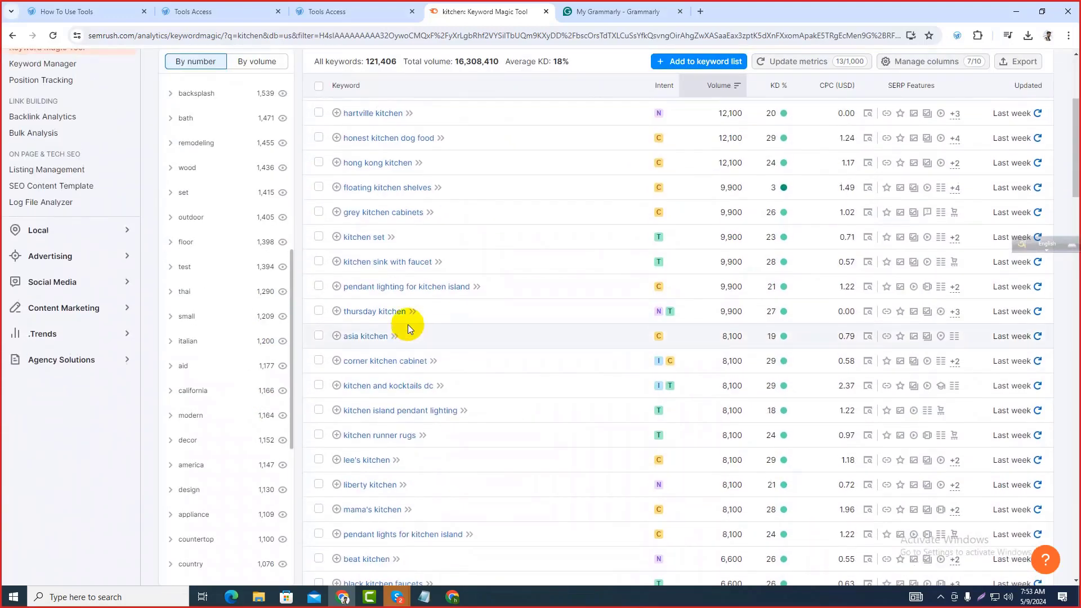
{"action": "scroll", "coordinate": [408, 324], "scroll_direction": "up", "scroll_amount": 10}
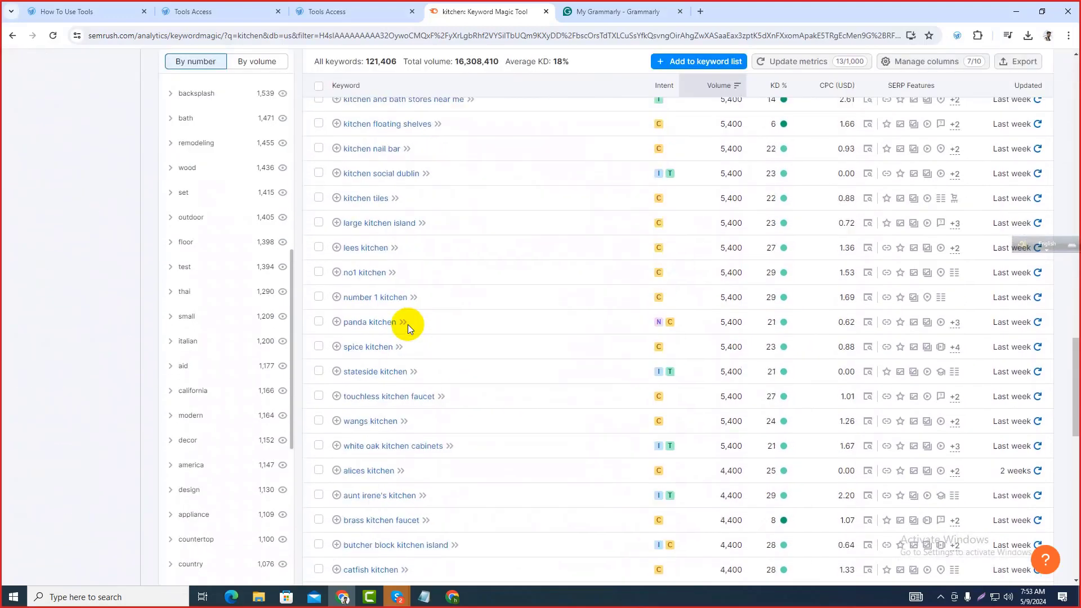
{"action": "scroll", "coordinate": [408, 324], "scroll_direction": "up", "scroll_amount": 7}
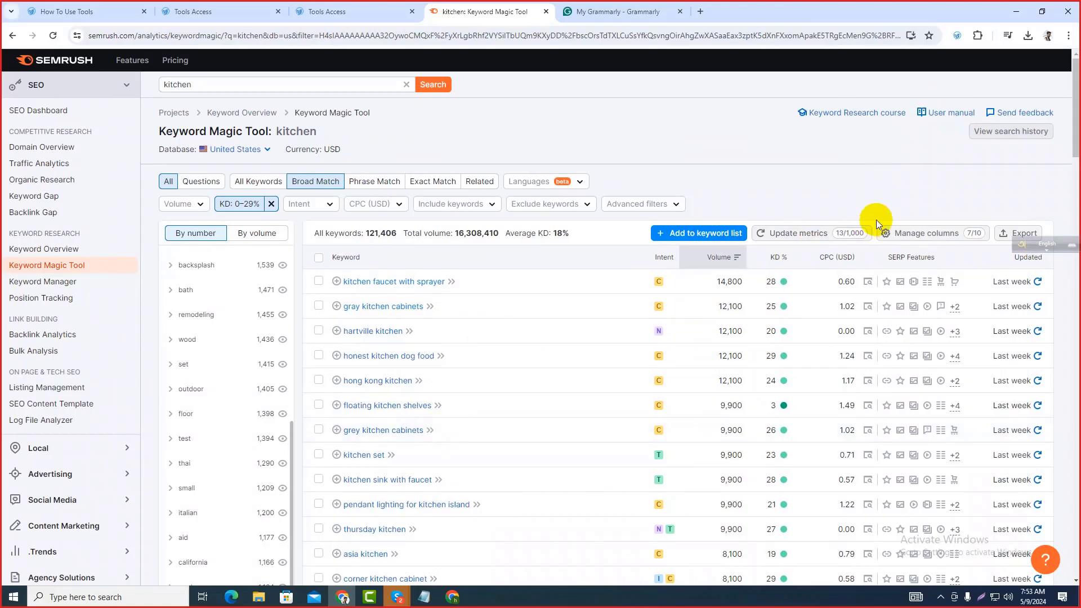
{"action": "left_click_drag", "start_coordinate": [1014, 246], "coordinate": [1019, 198]}
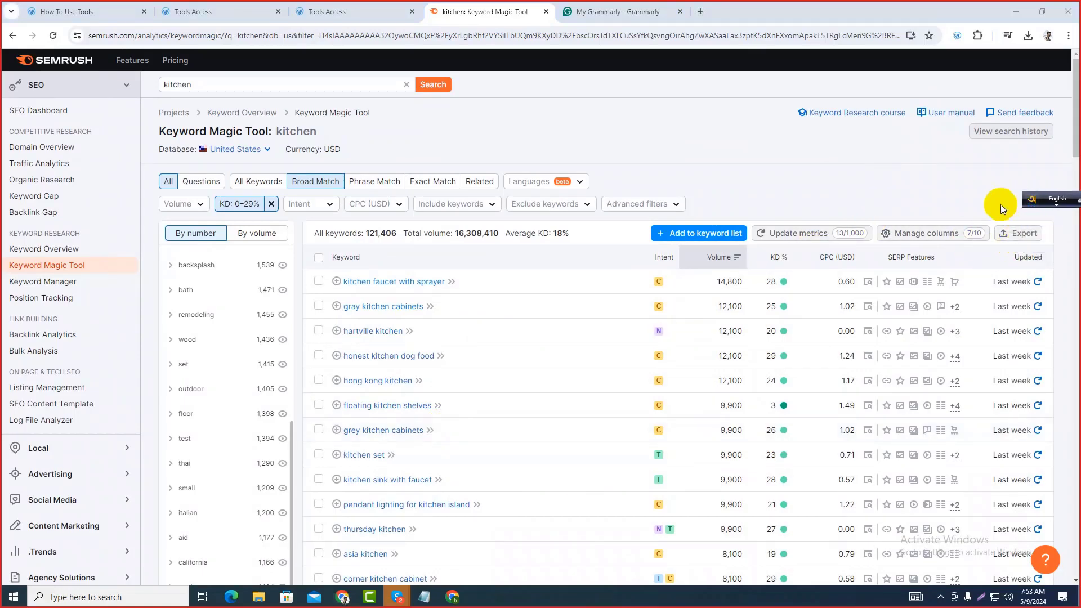
{"action": "scroll", "coordinate": [468, 357], "scroll_direction": "down", "scroll_amount": 7}
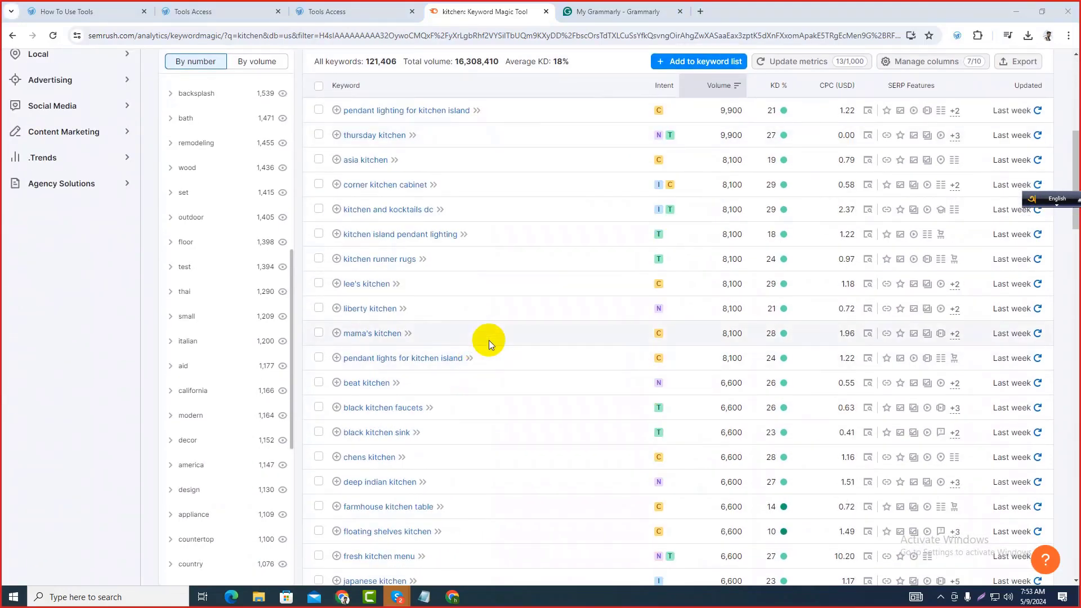
{"action": "scroll", "coordinate": [488, 340], "scroll_direction": "up", "scroll_amount": 7}
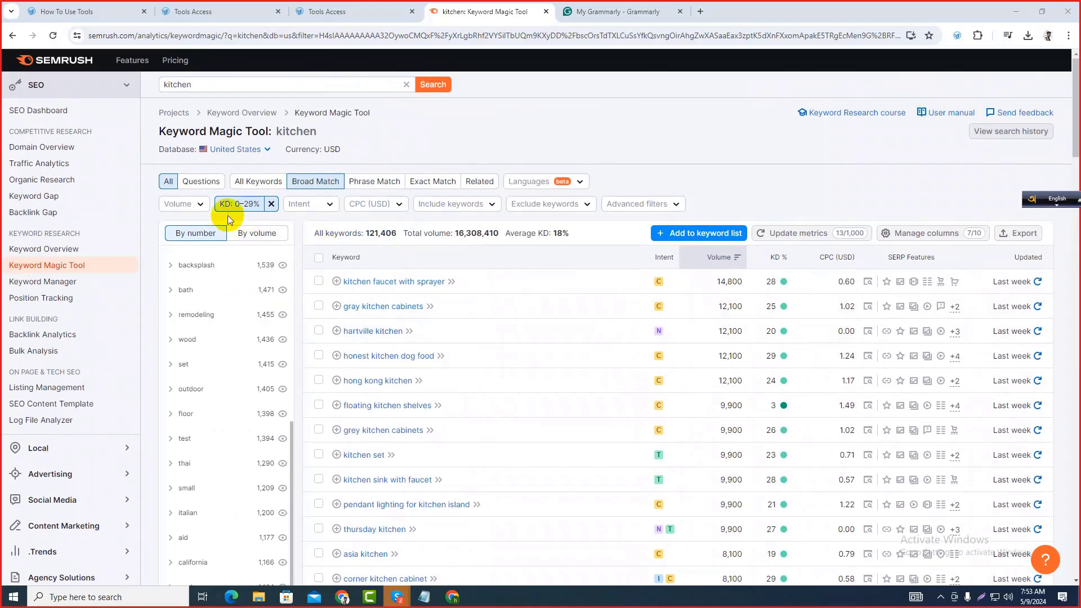
{"action": "scroll", "coordinate": [402, 365], "scroll_direction": "down", "scroll_amount": 5}
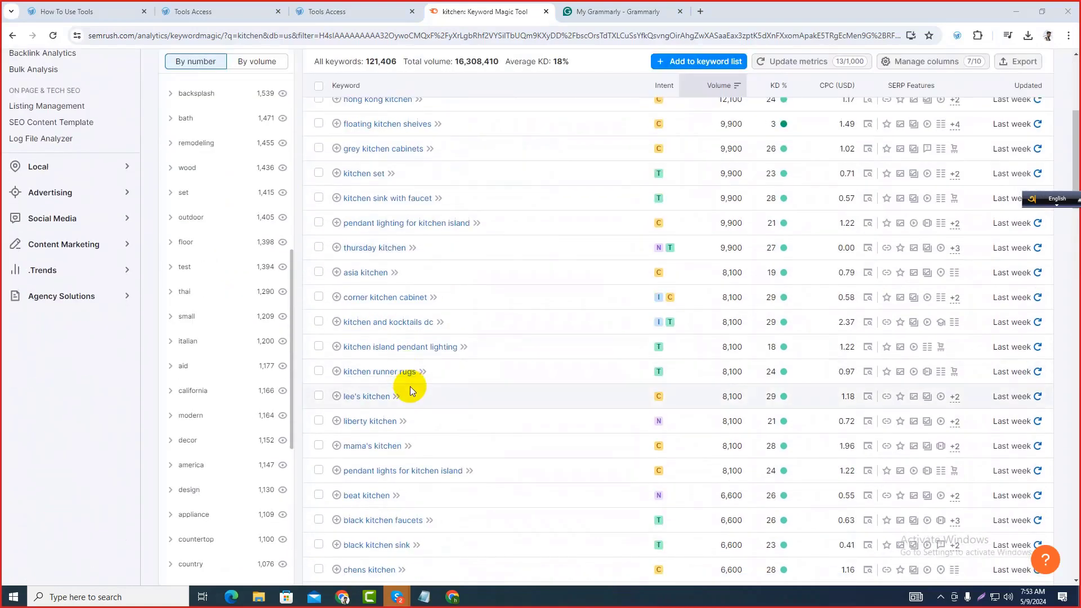
{"action": "scroll", "coordinate": [410, 386], "scroll_direction": "up", "scroll_amount": 5}
{"action": "scroll", "coordinate": [422, 355], "scroll_direction": "down", "scroll_amount": 4}
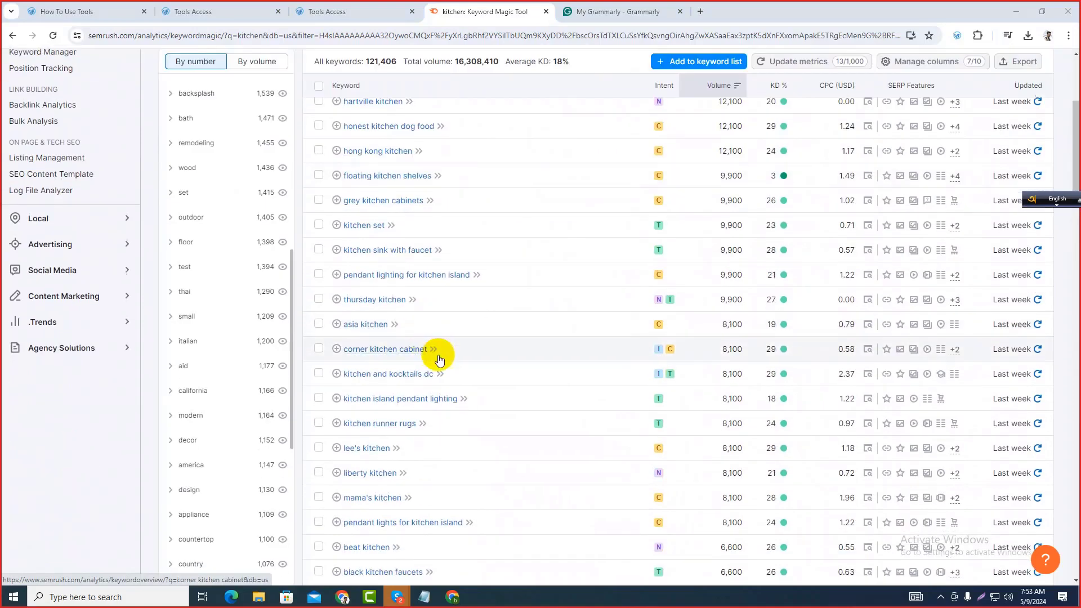
{"action": "scroll", "coordinate": [451, 366], "scroll_direction": "down", "scroll_amount": 8}
{"action": "scroll", "coordinate": [472, 375], "scroll_direction": "up", "scroll_amount": 3}
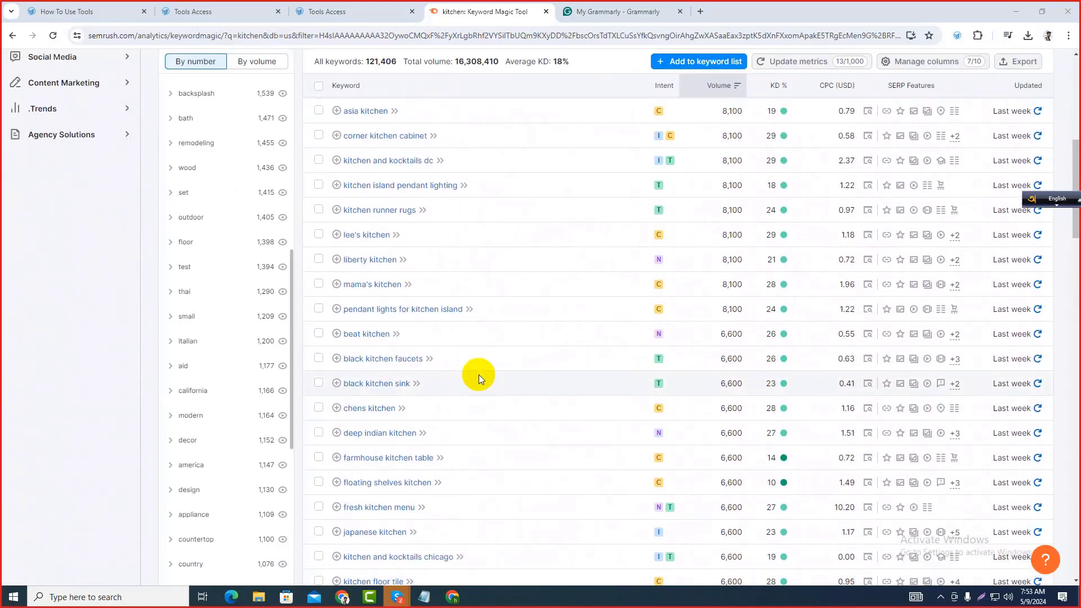
{"action": "scroll", "coordinate": [307, 297], "scroll_direction": "up", "scroll_amount": 8}
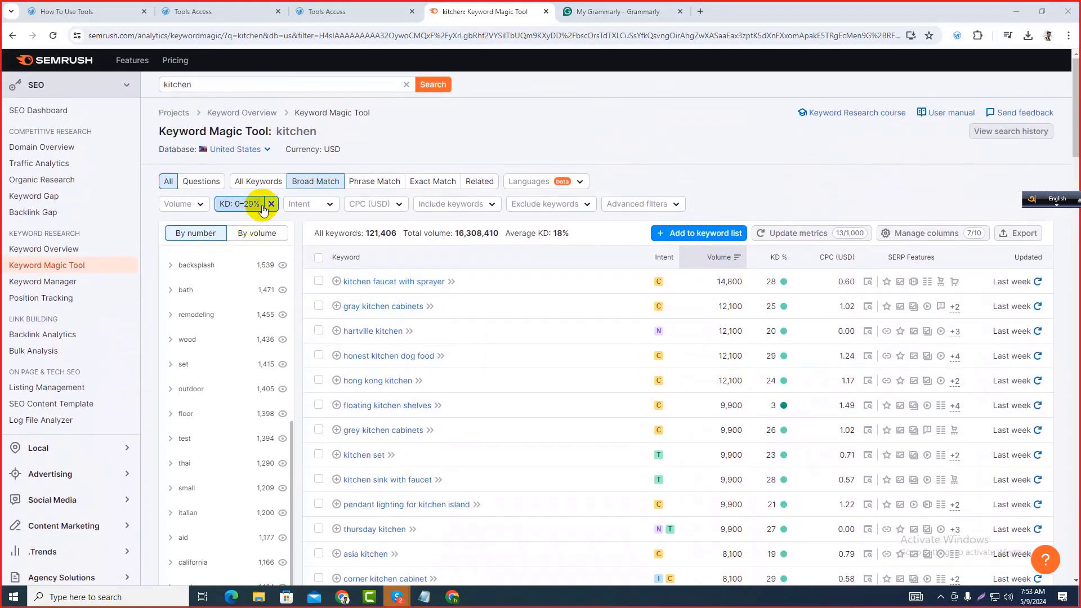
Widen the custom keyword difficulty range to 0–49% and look through the matching keywords.
{"action": "left_click", "coordinate": [262, 209]}
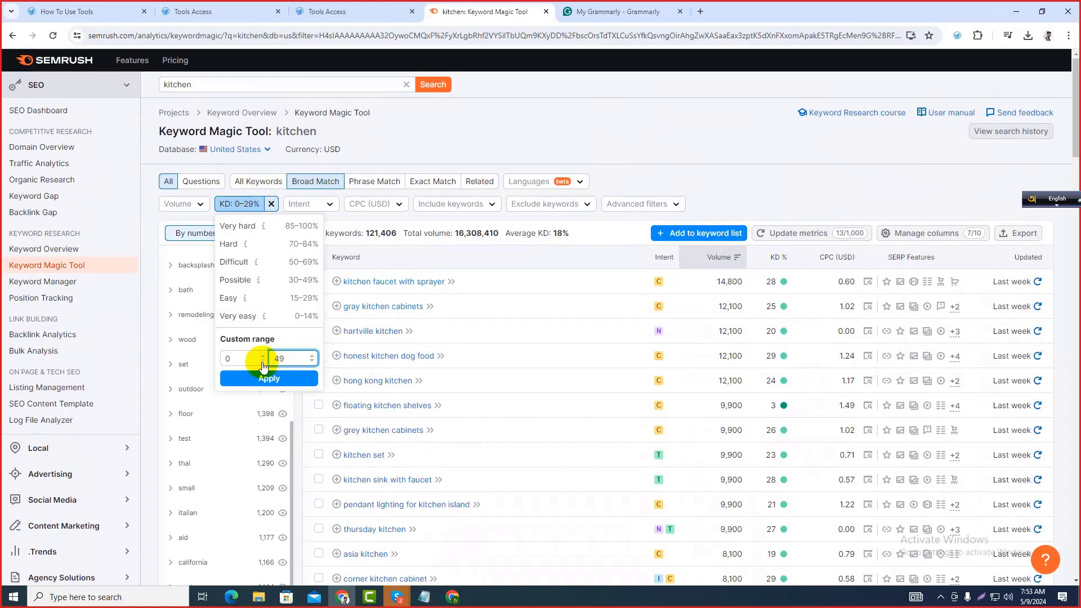
{"action": "type", "text": "49"}
{"action": "left_click", "coordinate": [248, 378]}
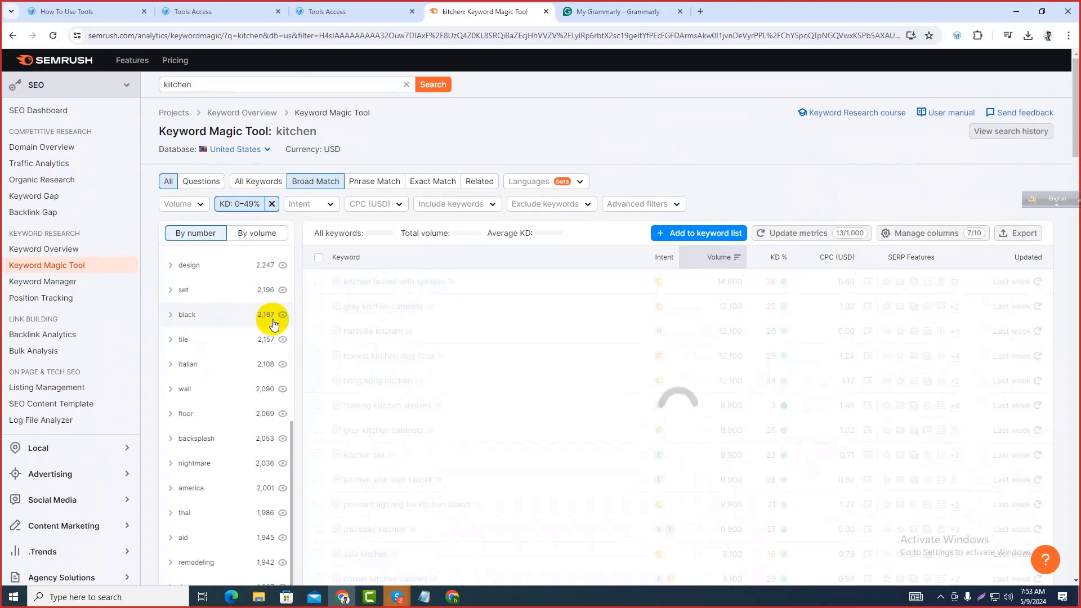
{"action": "scroll", "coordinate": [378, 403], "scroll_direction": "down", "scroll_amount": 10}
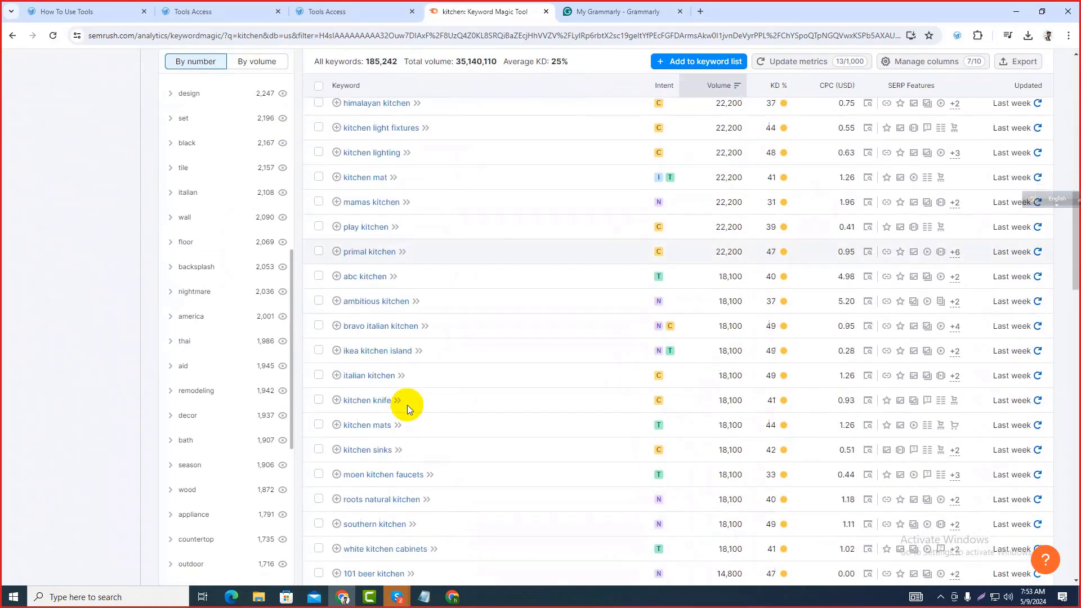
{"action": "scroll", "coordinate": [408, 404], "scroll_direction": "up", "scroll_amount": 15}
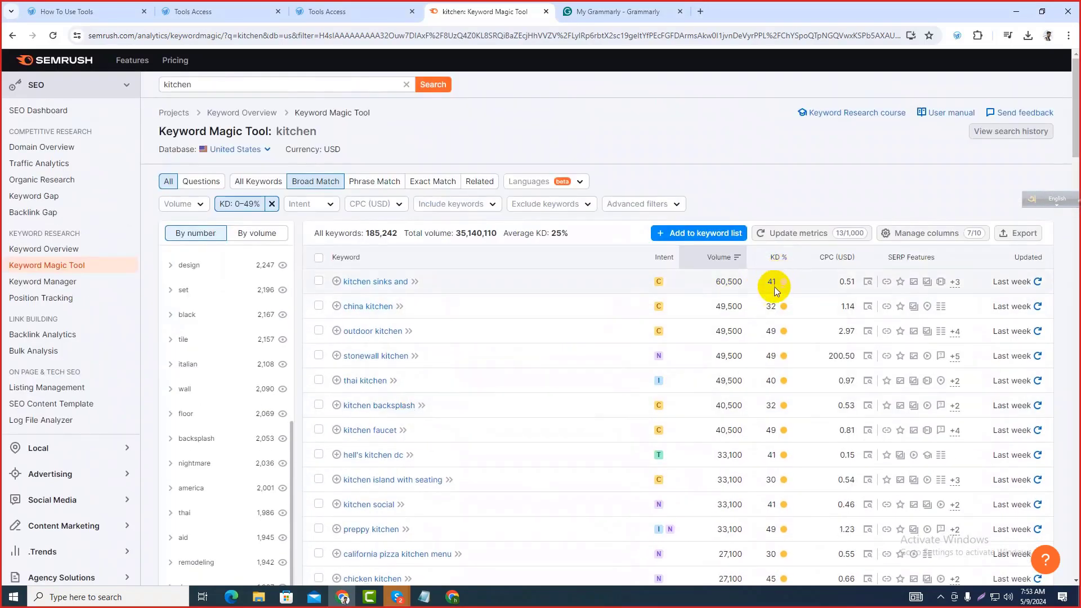
{"action": "scroll", "coordinate": [771, 393], "scroll_direction": "down", "scroll_amount": 1}
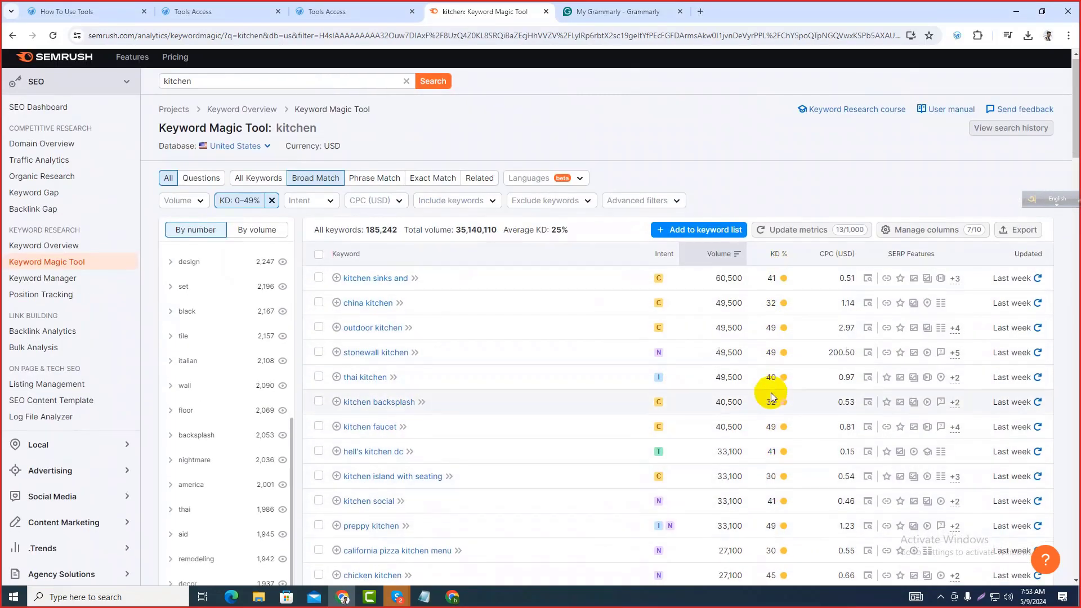
{"action": "scroll", "coordinate": [772, 392], "scroll_direction": "down", "scroll_amount": 5}
{"action": "scroll", "coordinate": [781, 390], "scroll_direction": "up", "scroll_amount": 6}
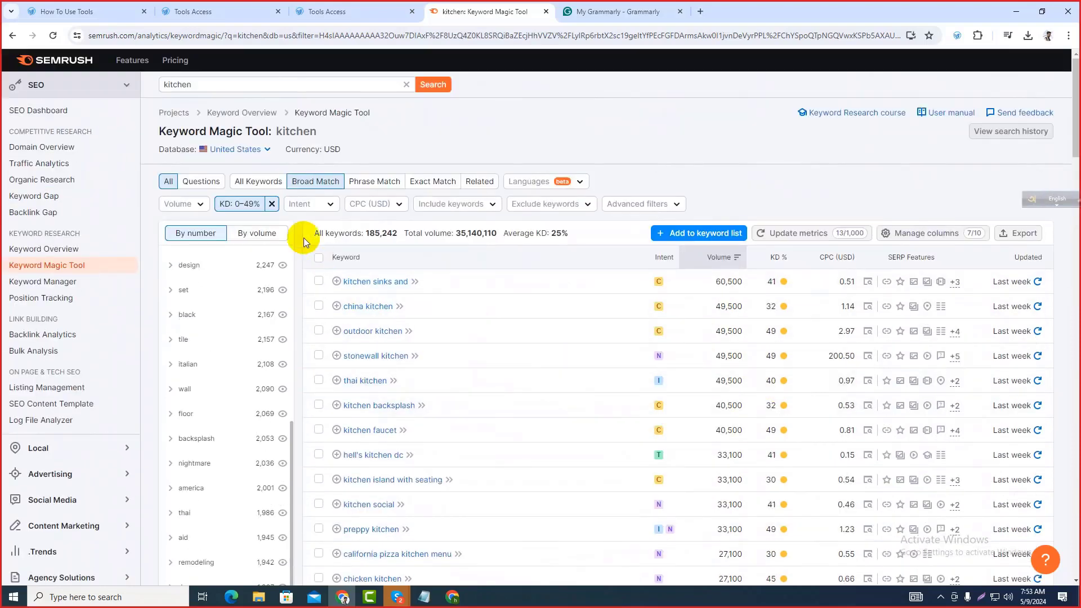
Filter the kitchen keywords to Informational intent.
{"action": "left_click", "coordinate": [300, 204]}
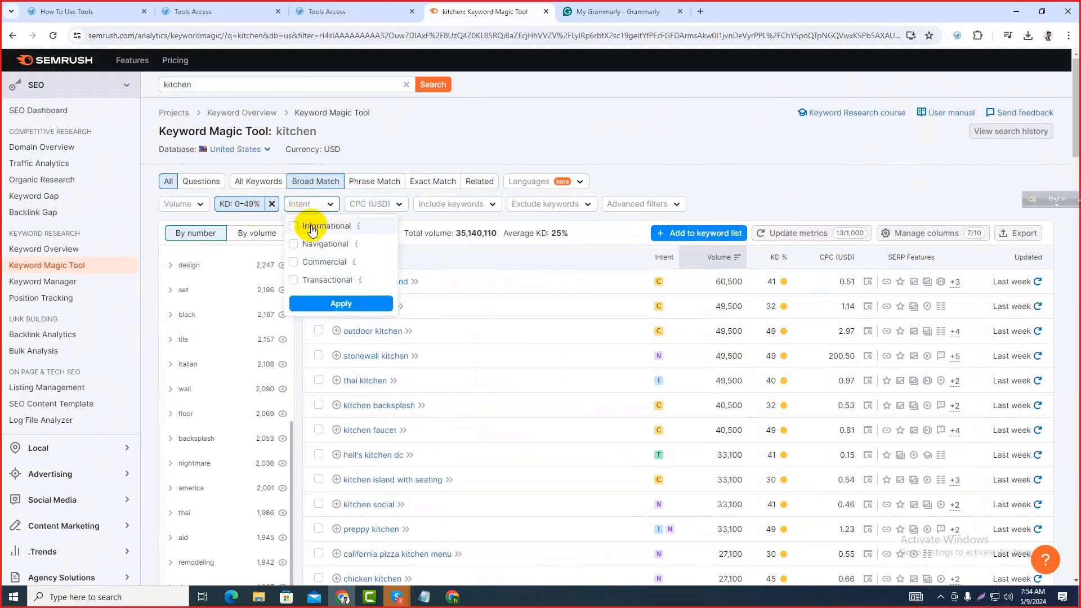
{"action": "left_click", "coordinate": [294, 226]}
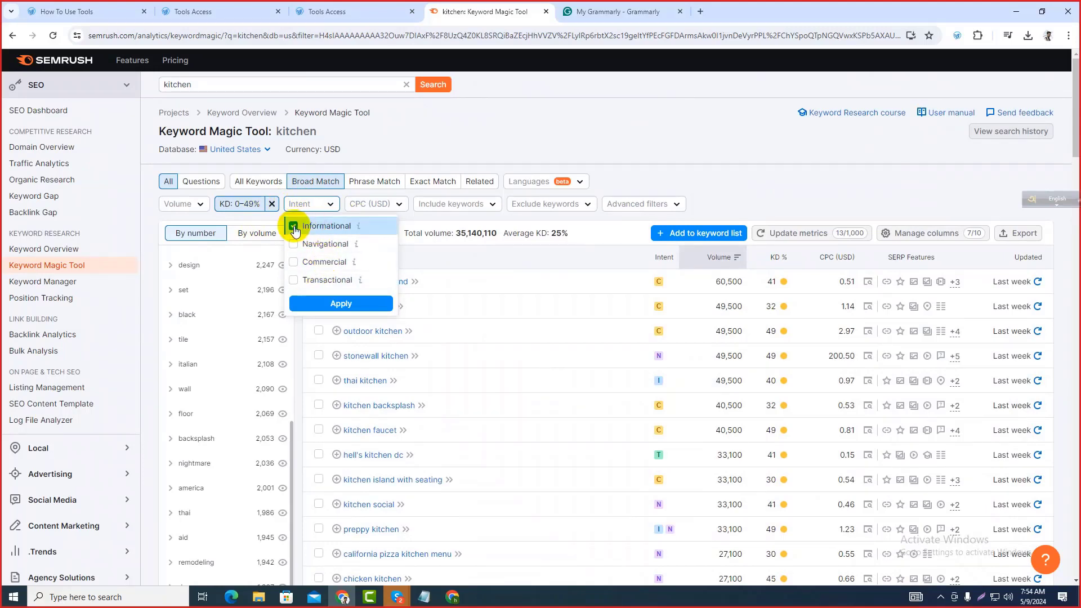
{"action": "left_click", "coordinate": [344, 303]}
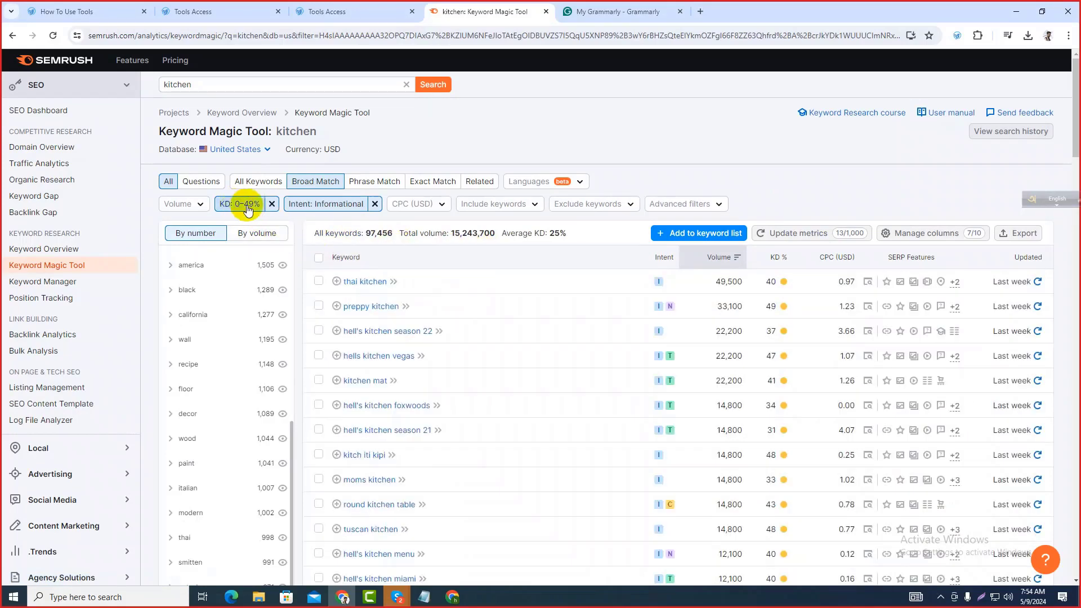
Look through the informational kitchen keywords and clear the intent filter.
{"action": "scroll", "coordinate": [608, 313], "scroll_direction": "down", "scroll_amount": 15}
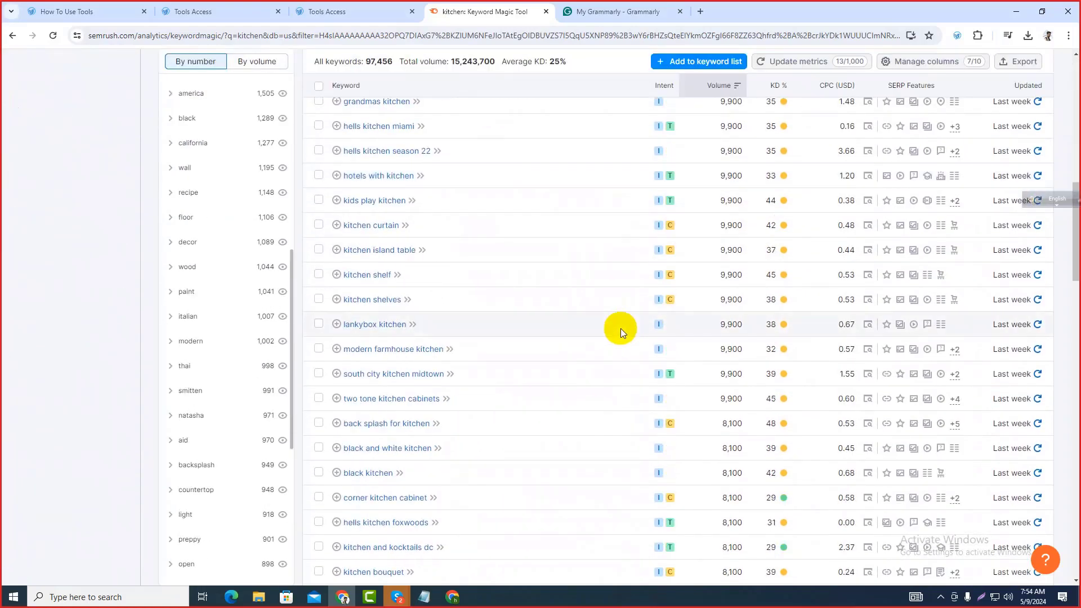
{"action": "scroll", "coordinate": [621, 321], "scroll_direction": "down", "scroll_amount": 8}
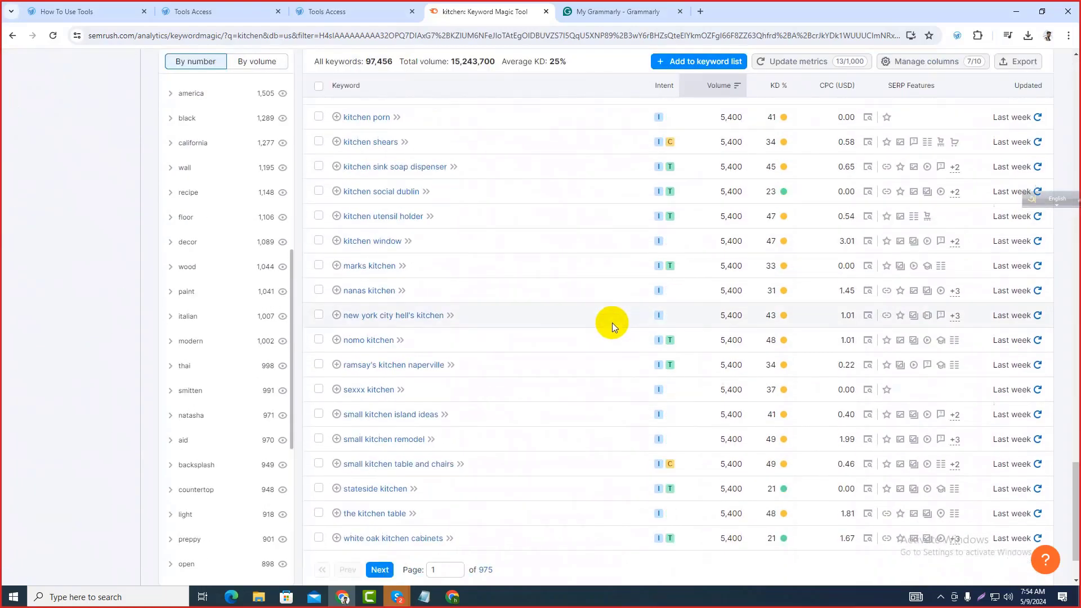
{"action": "scroll", "coordinate": [612, 323], "scroll_direction": "up", "scroll_amount": 10}
{"action": "scroll", "coordinate": [613, 316], "scroll_direction": "up", "scroll_amount": 15}
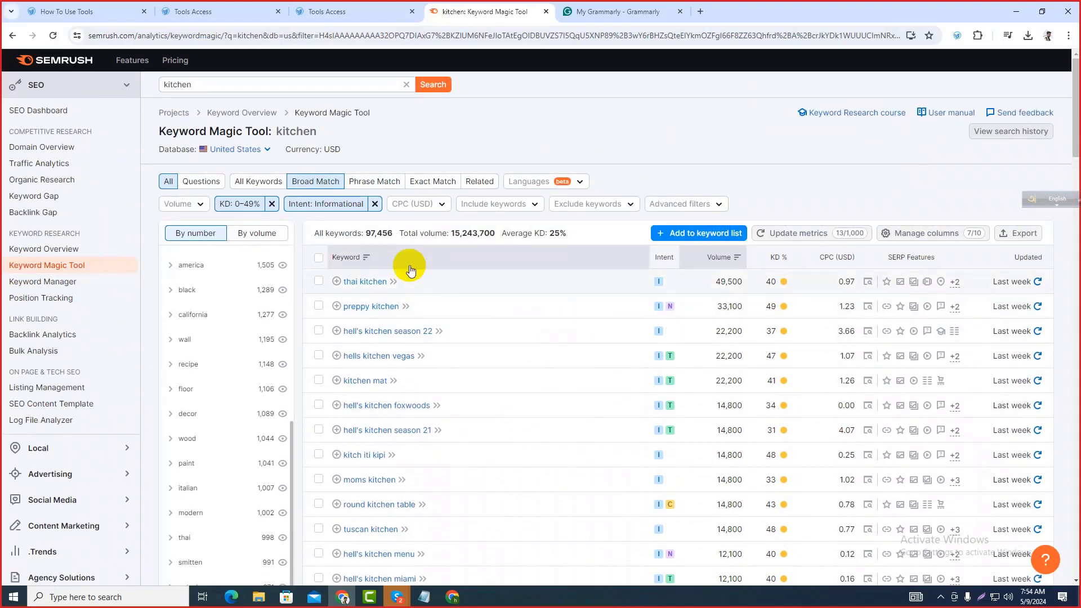
{"action": "left_click", "coordinate": [374, 203]}
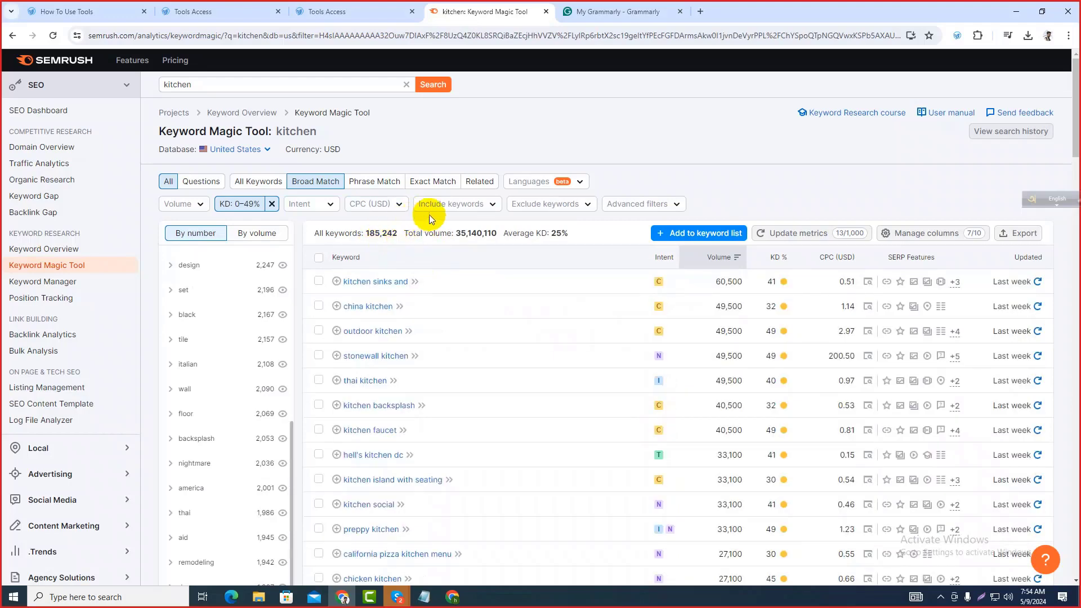
Limit the kitchen keywords to a word count of 4 to 20 with the advanced filters.
{"action": "left_click", "coordinate": [635, 209]}
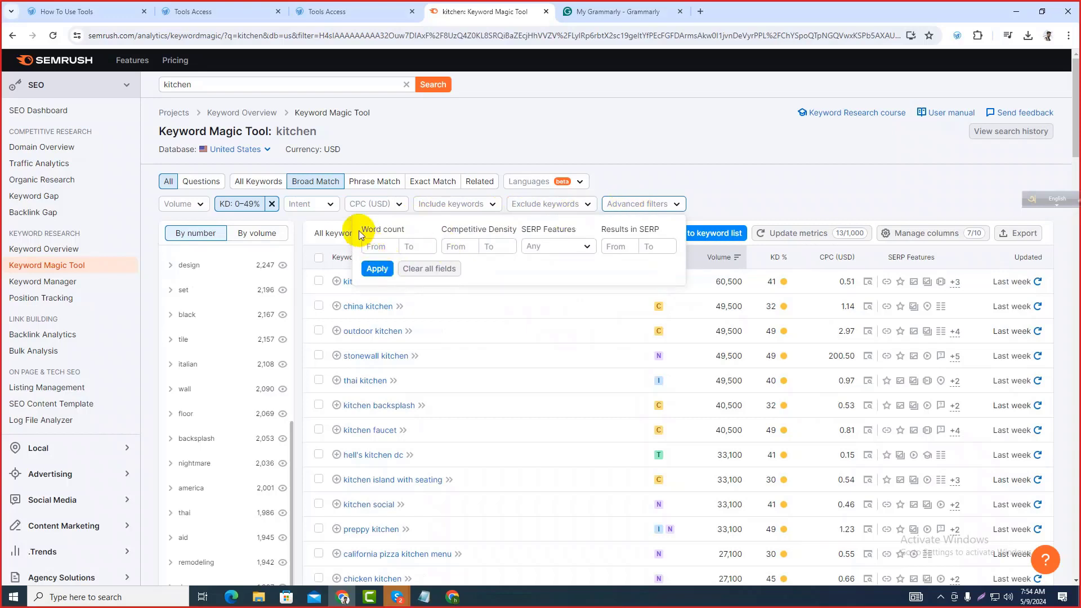
{"action": "left_click", "coordinate": [384, 245]}
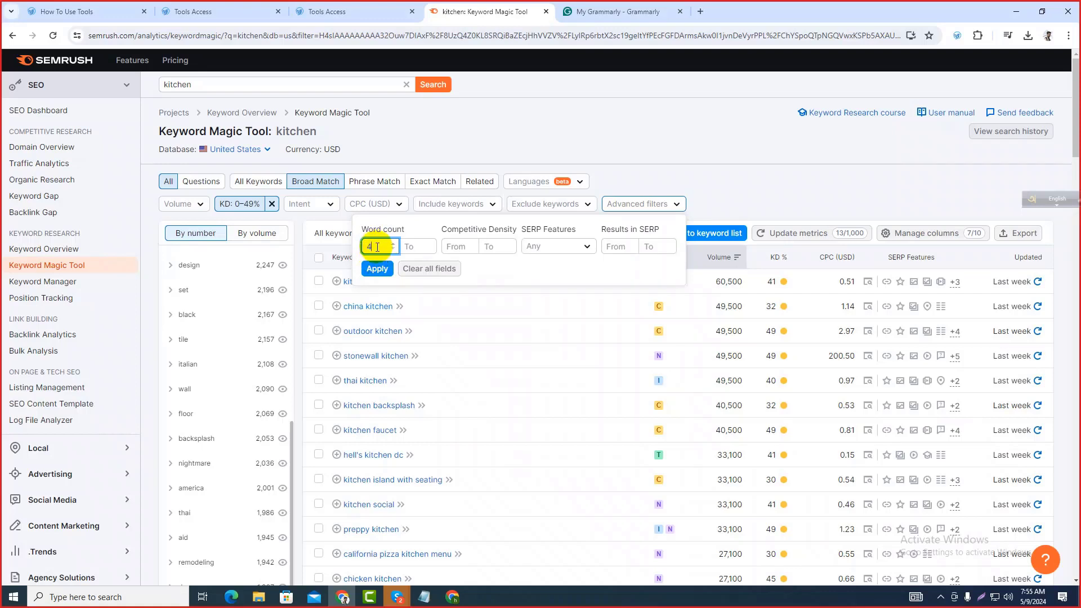
{"action": "left_click", "coordinate": [416, 246]}
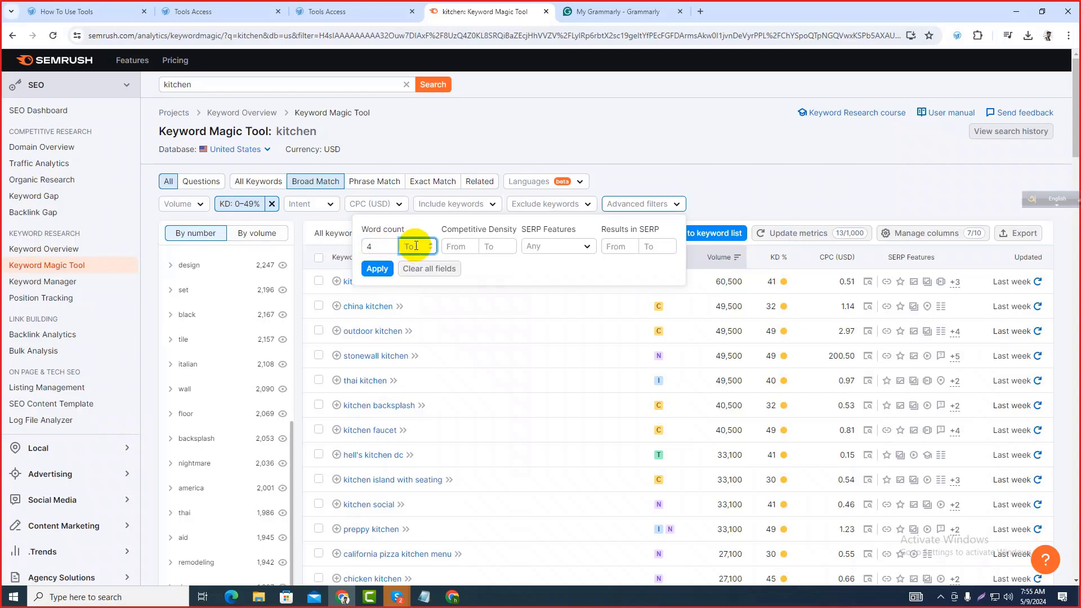
{"action": "type", "text": "20"}
{"action": "left_click", "coordinate": [378, 269]}
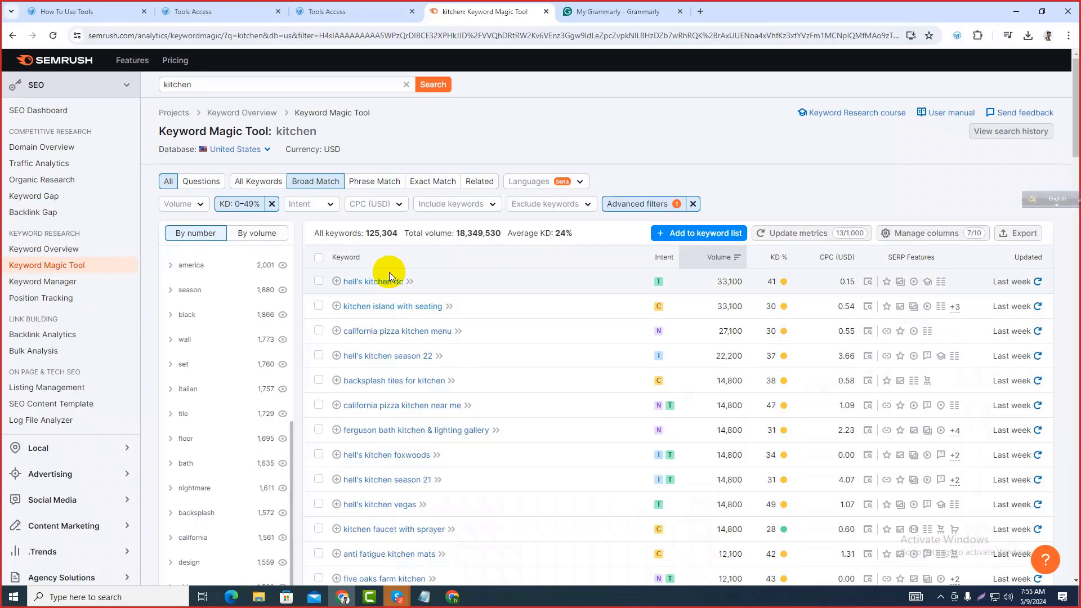
Look through the keywords with 4 to 20 words and check the total number of keywords.
{"action": "scroll", "coordinate": [509, 273], "scroll_direction": "down", "scroll_amount": 5}
{"action": "scroll", "coordinate": [483, 269], "scroll_direction": "down", "scroll_amount": 10}
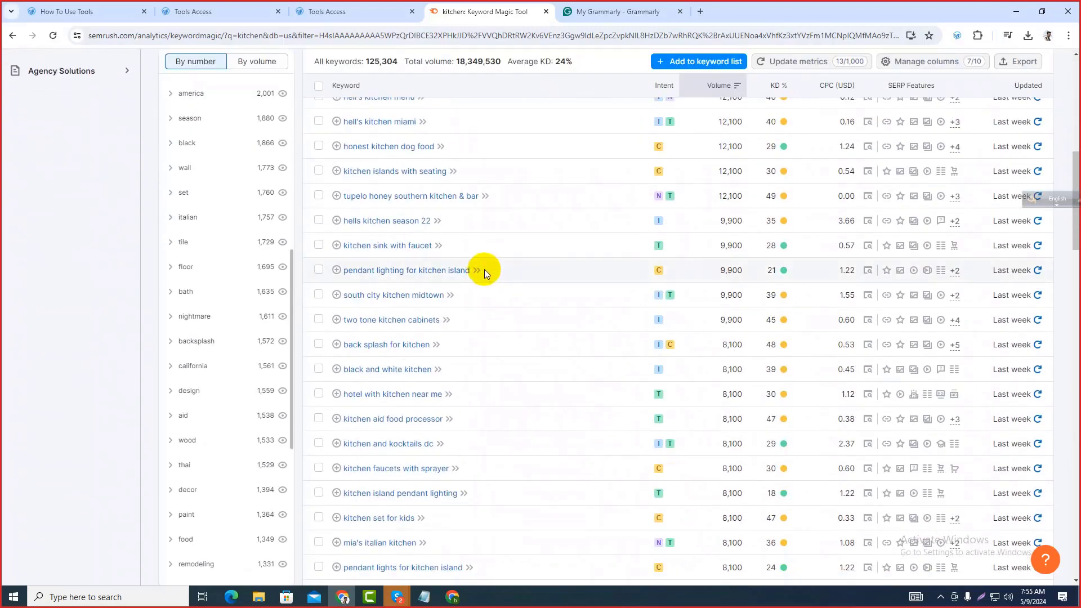
{"action": "scroll", "coordinate": [484, 268], "scroll_direction": "down", "scroll_amount": 8}
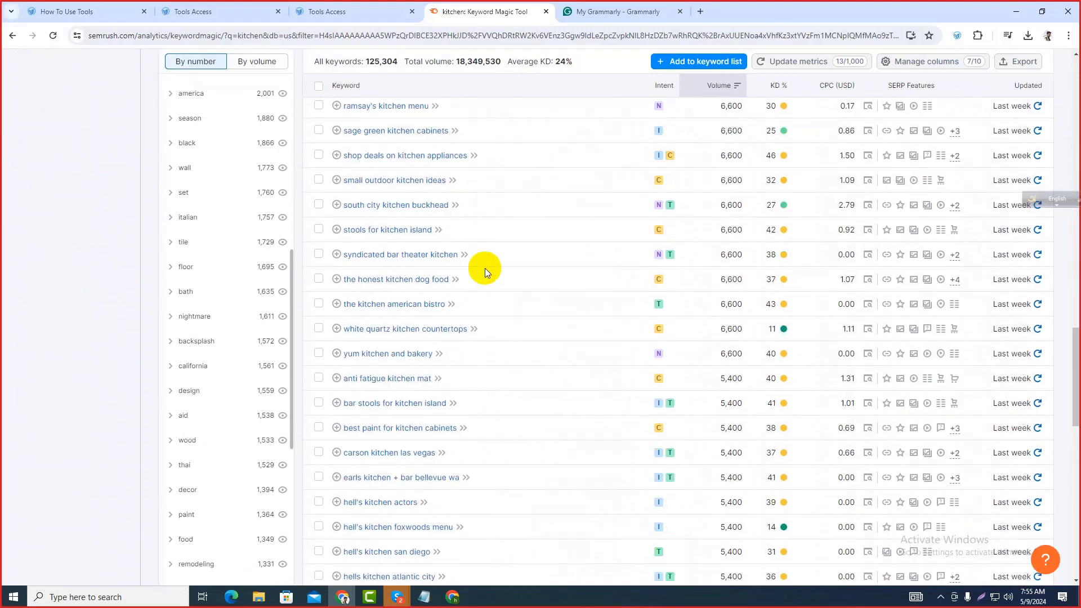
{"action": "scroll", "coordinate": [493, 233], "scroll_direction": "up", "scroll_amount": 20}
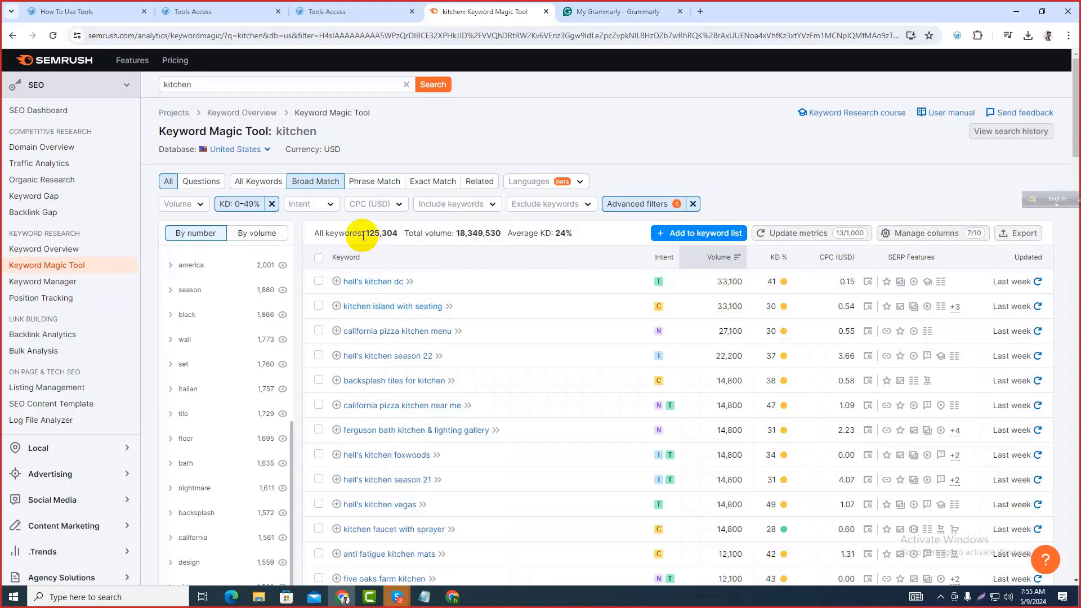
{"action": "left_click_drag", "start_coordinate": [363, 233], "coordinate": [402, 237]}
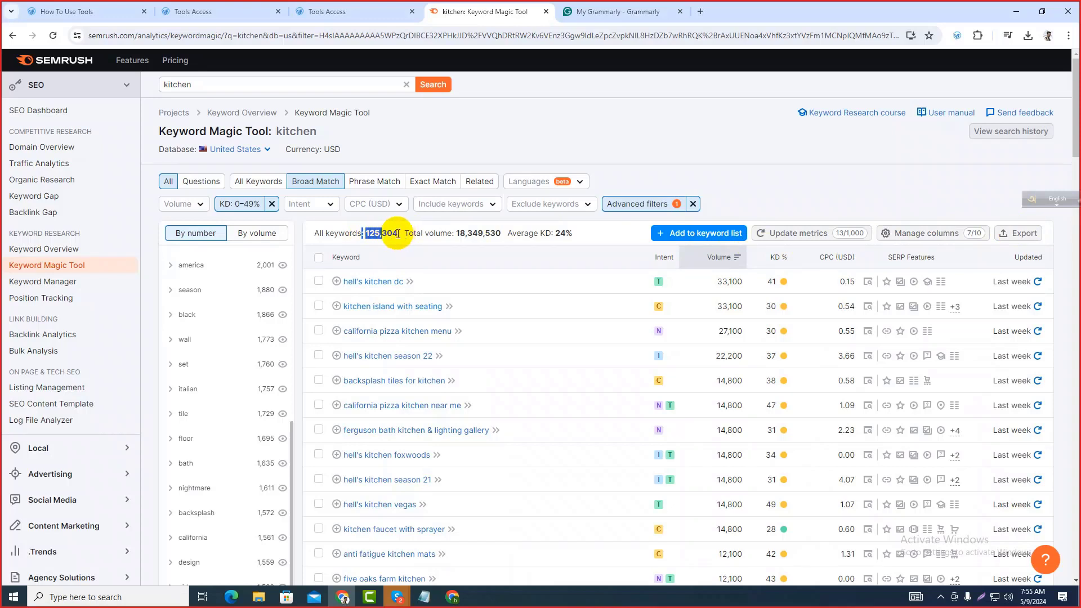
{"action": "left_click", "coordinate": [402, 235]}
{"action": "scroll", "coordinate": [410, 234], "scroll_direction": "down", "scroll_amount": 2}
{"action": "scroll", "coordinate": [414, 243], "scroll_direction": "up", "scroll_amount": 2}
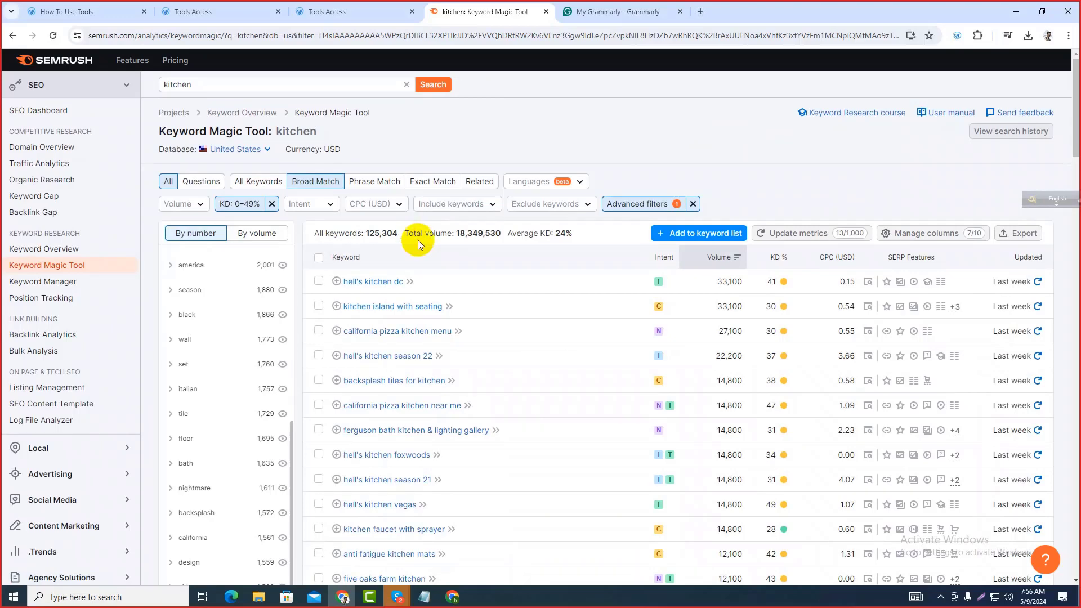
{"action": "scroll", "coordinate": [418, 240], "scroll_direction": "down", "scroll_amount": 2}
{"action": "scroll", "coordinate": [416, 245], "scroll_direction": "up", "scroll_amount": 2}
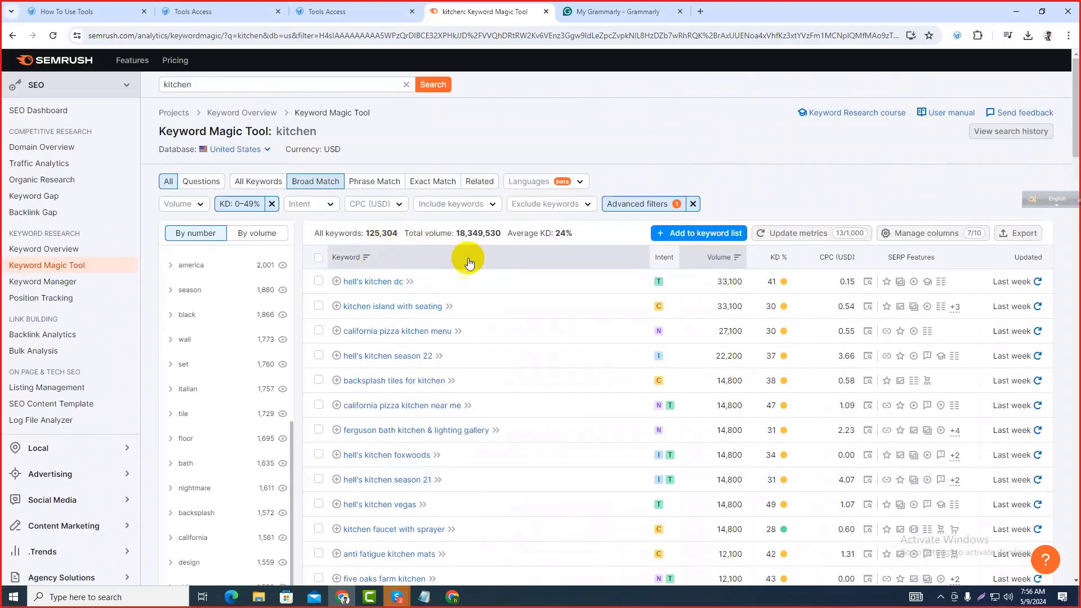
{"action": "scroll", "coordinate": [466, 270], "scroll_direction": "down", "scroll_amount": 4}
{"action": "scroll", "coordinate": [470, 289], "scroll_direction": "up", "scroll_amount": 4}
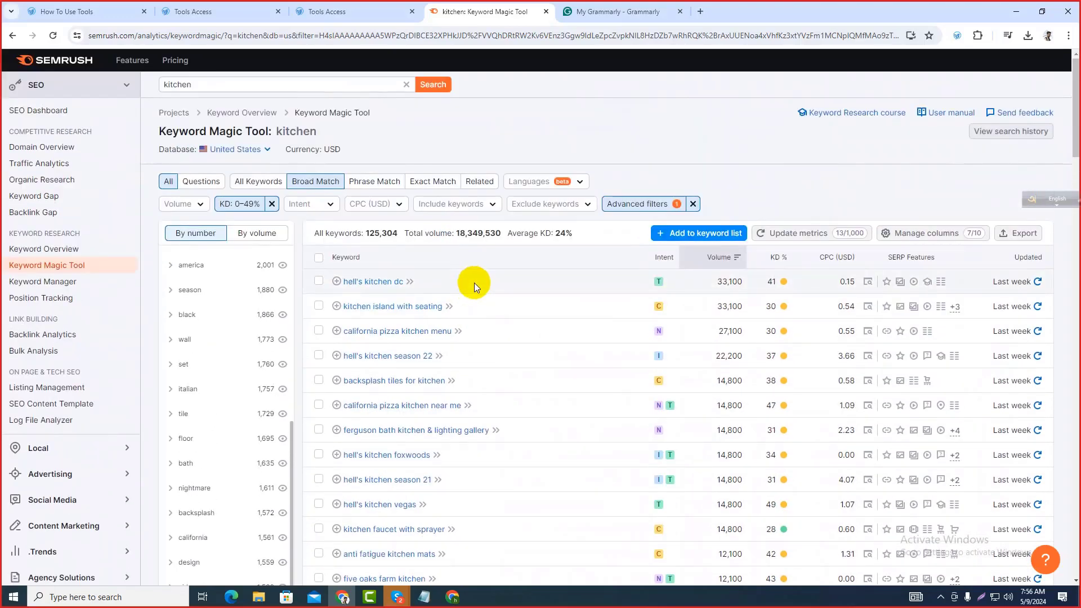
Examine the long-tail kitchen keywords together with their intent, volume and KD values.
{"action": "scroll", "coordinate": [473, 287], "scroll_direction": "down", "scroll_amount": 15}
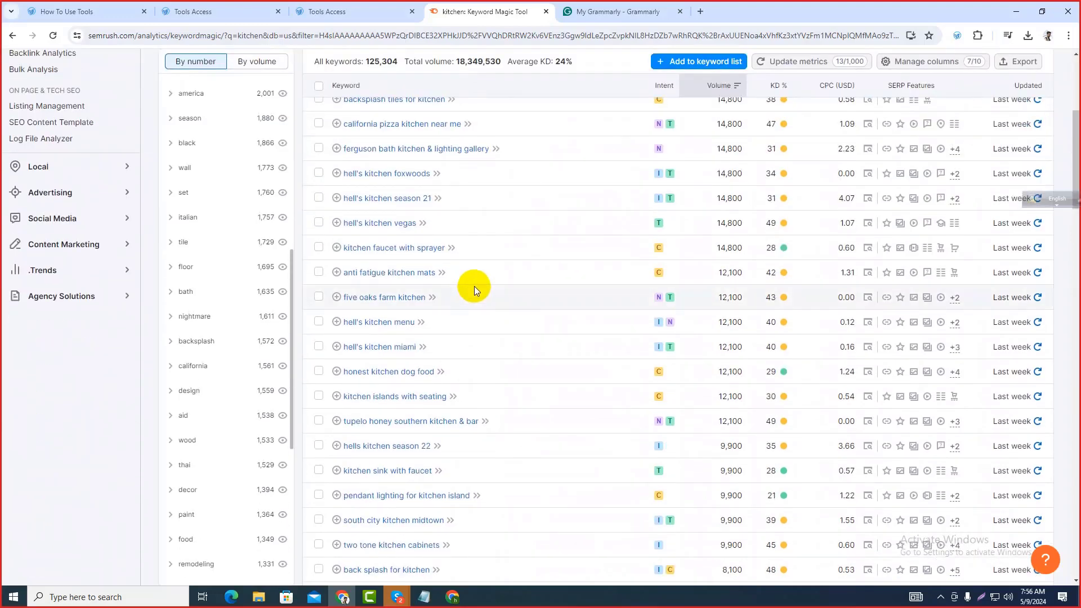
{"action": "scroll", "coordinate": [478, 259], "scroll_direction": "up", "scroll_amount": 15}
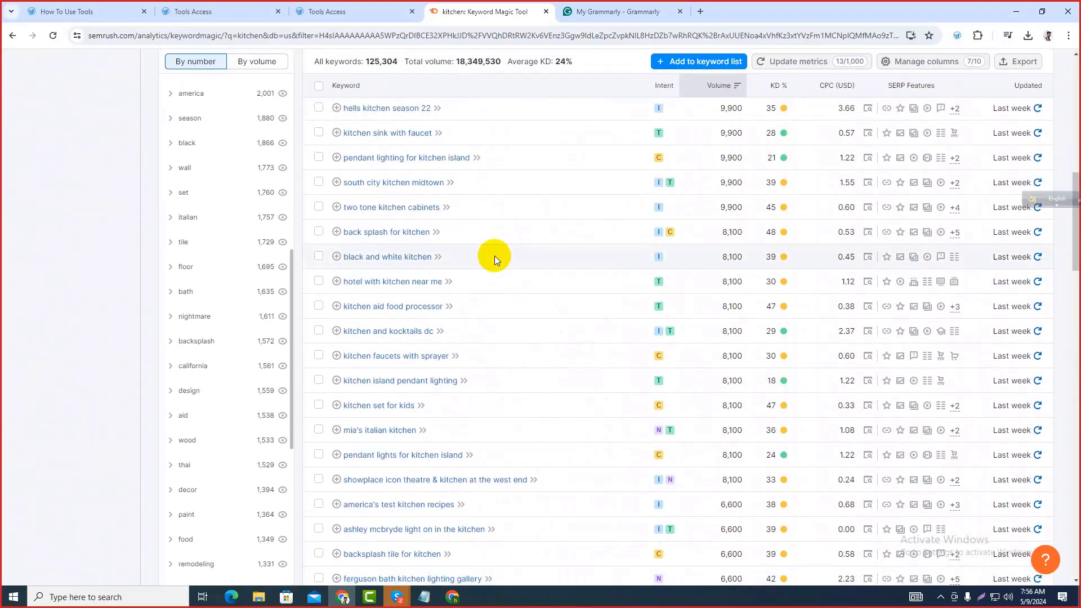
{"action": "scroll", "coordinate": [495, 260], "scroll_direction": "up", "scroll_amount": 2}
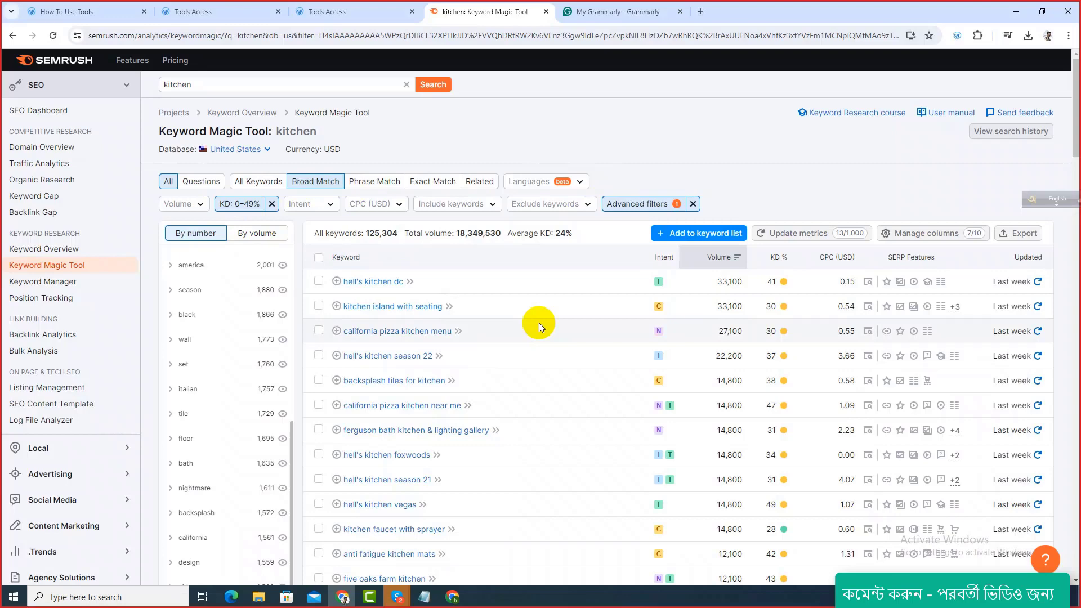
{"action": "scroll", "coordinate": [535, 282], "scroll_direction": "down", "scroll_amount": 3}
{"action": "scroll", "coordinate": [528, 354], "scroll_direction": "up", "scroll_amount": 3}
{"action": "scroll", "coordinate": [538, 321], "scroll_direction": "down", "scroll_amount": 5}
{"action": "scroll", "coordinate": [546, 335], "scroll_direction": "down", "scroll_amount": 2}
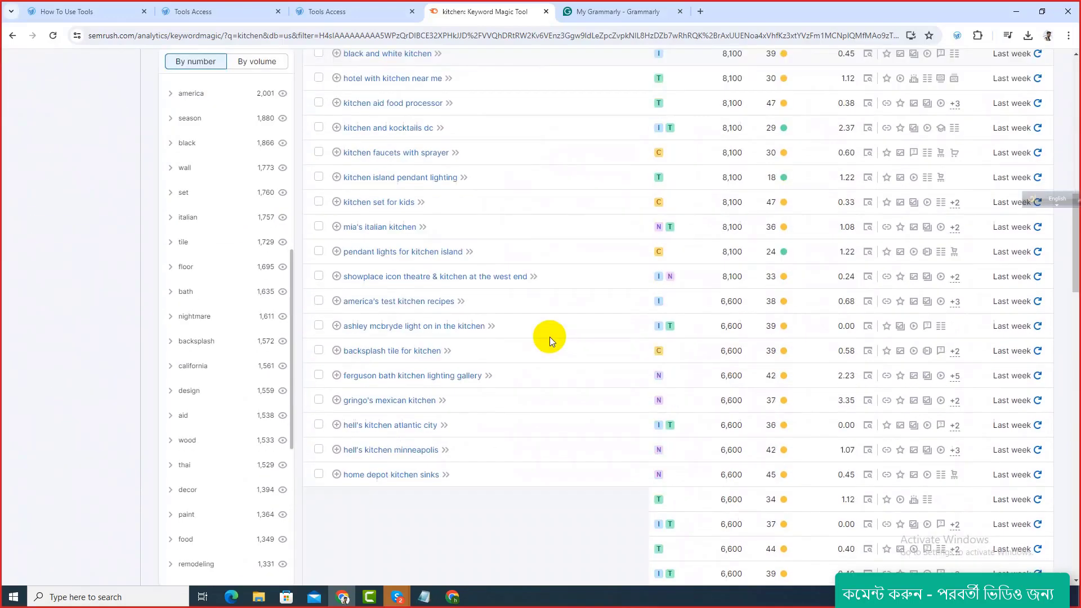
{"action": "scroll", "coordinate": [554, 335], "scroll_direction": "up", "scroll_amount": 7}
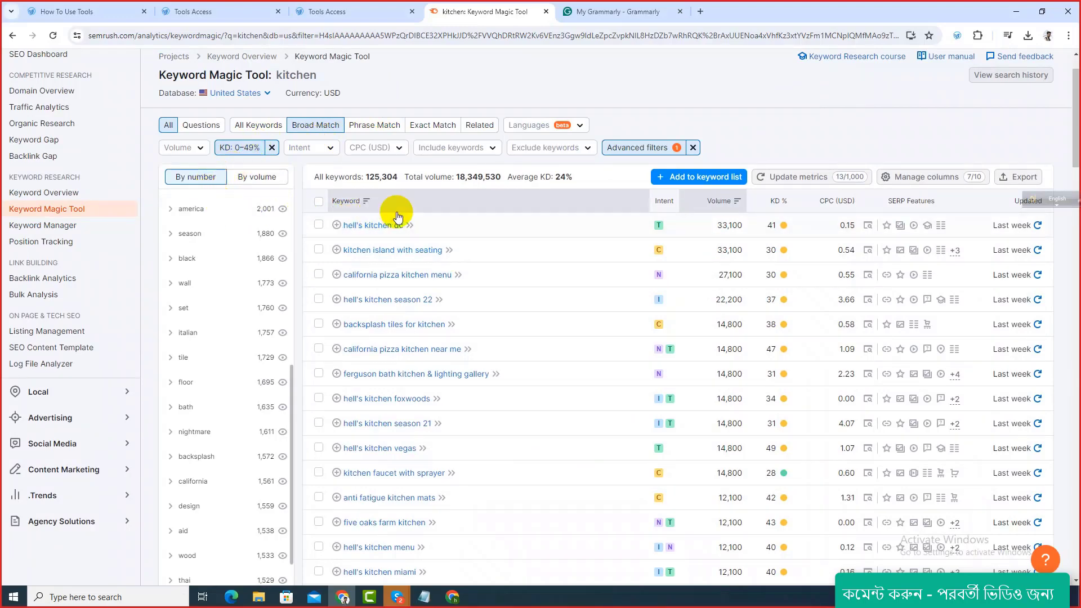
{"action": "scroll", "coordinate": [406, 222], "scroll_direction": "up", "scroll_amount": 1}
{"action": "scroll", "coordinate": [413, 215], "scroll_direction": "down", "scroll_amount": 5}
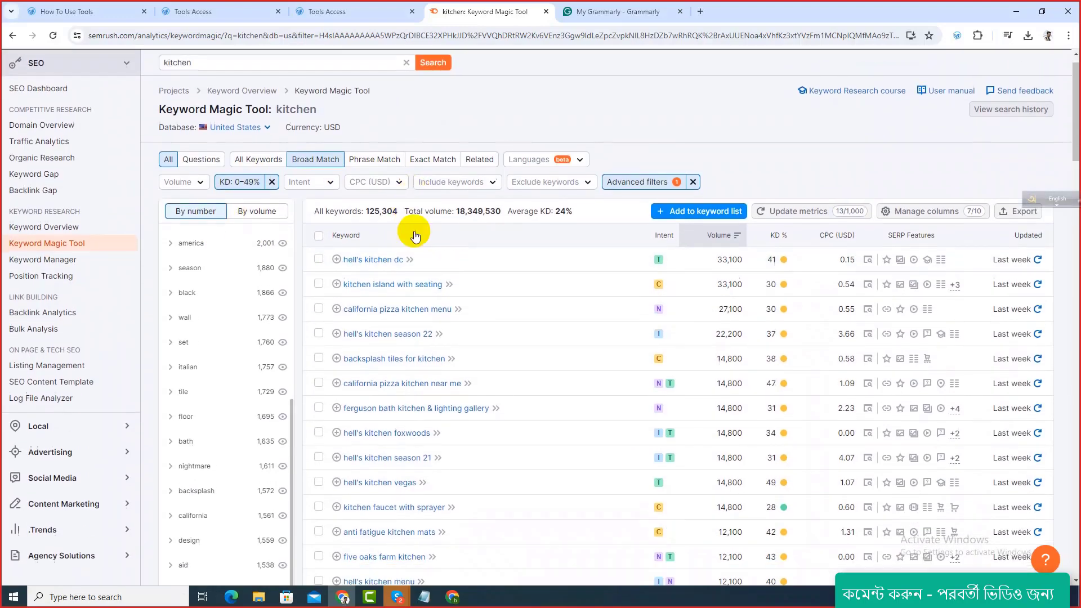
{"action": "scroll", "coordinate": [423, 228], "scroll_direction": "up", "scroll_amount": 5}
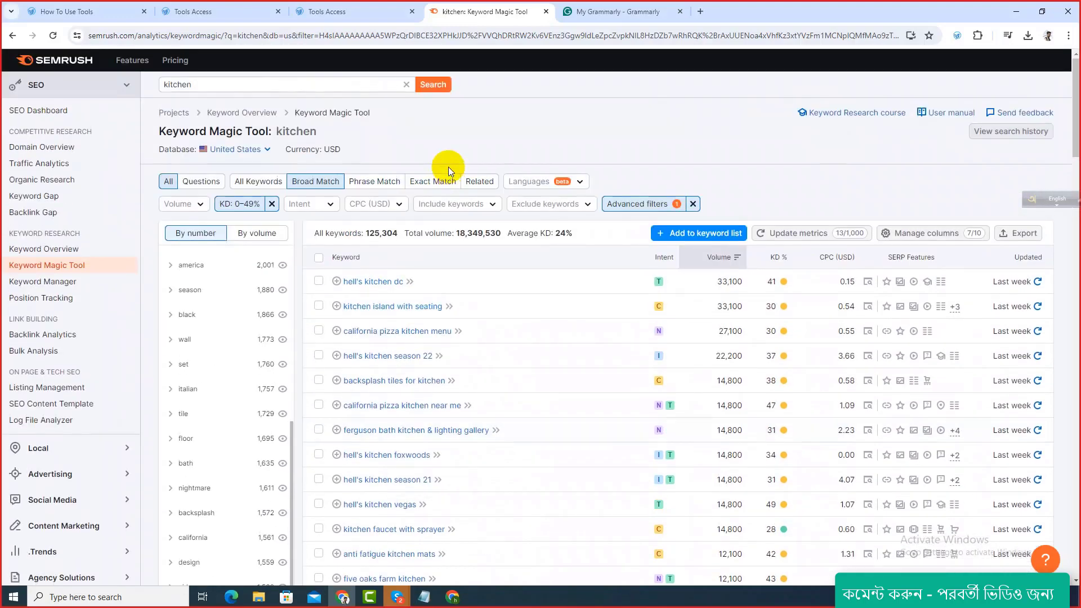
Select all keywords on the current results page and look over the selection.
{"action": "left_click", "coordinate": [319, 257]}
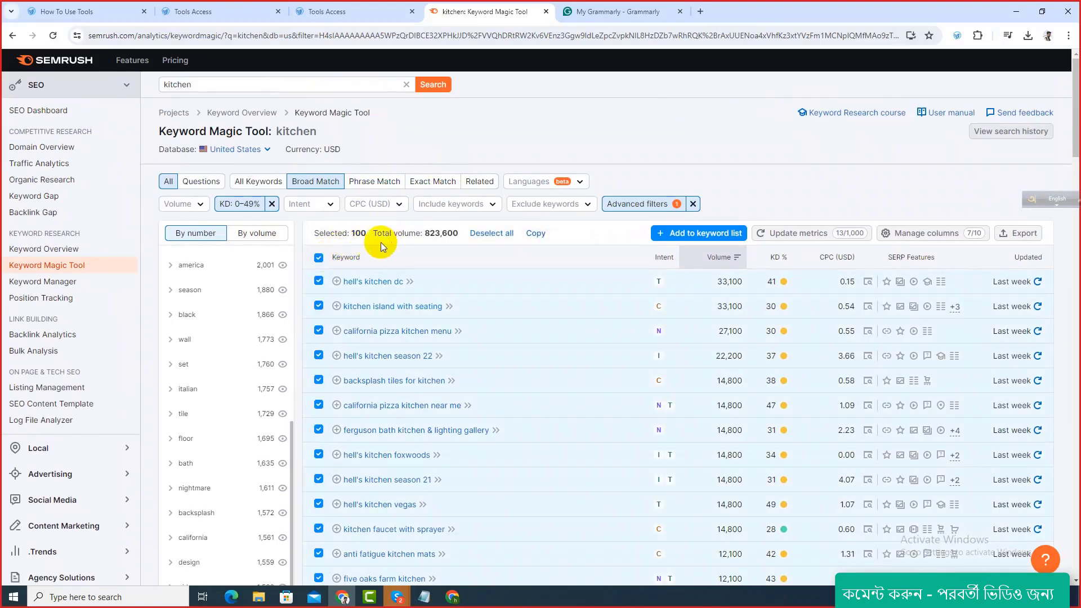
{"action": "scroll", "coordinate": [401, 250], "scroll_direction": "down", "scroll_amount": 6}
{"action": "scroll", "coordinate": [437, 242], "scroll_direction": "down", "scroll_amount": 3}
{"action": "scroll", "coordinate": [437, 242], "scroll_direction": "up", "scroll_amount": 9}
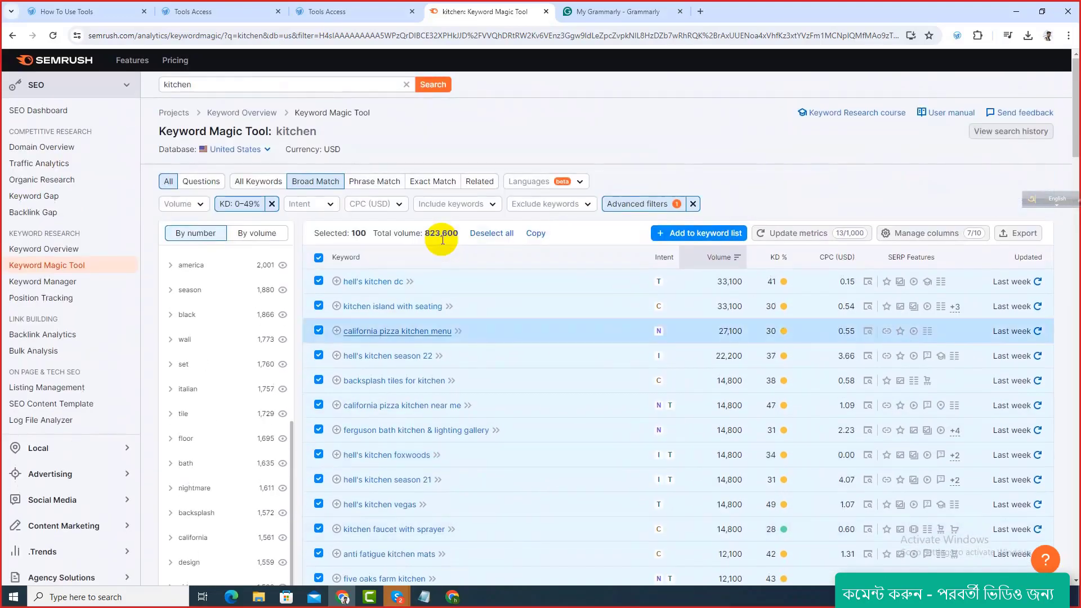
Compare the export scopes for all keywords (30K max) and the selected 100, and close the export options without exporting.
{"action": "left_click", "coordinate": [1016, 236]}
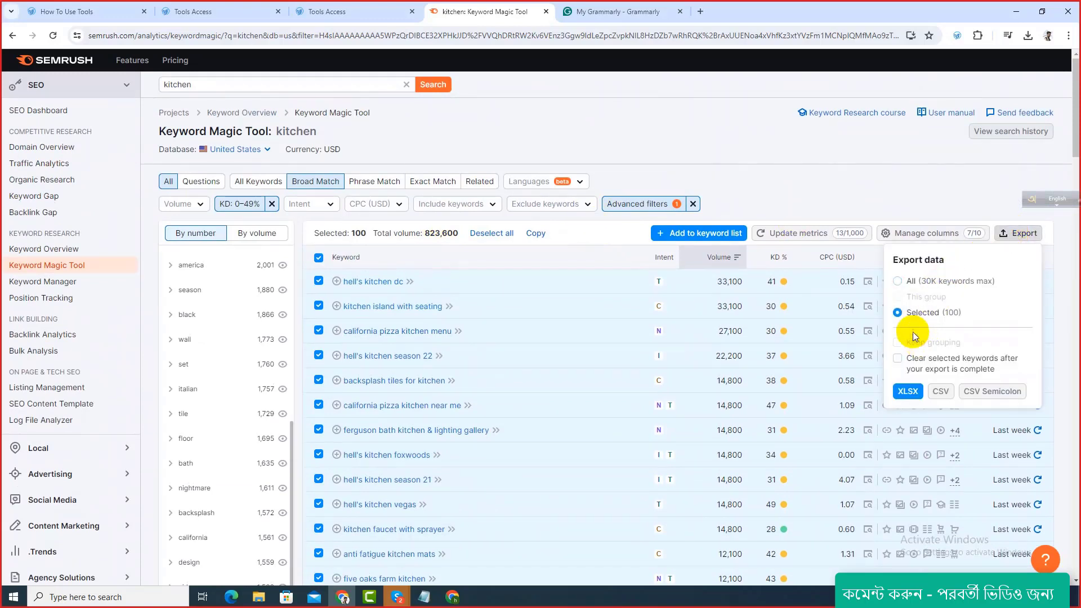
{"action": "left_click", "coordinate": [923, 283]}
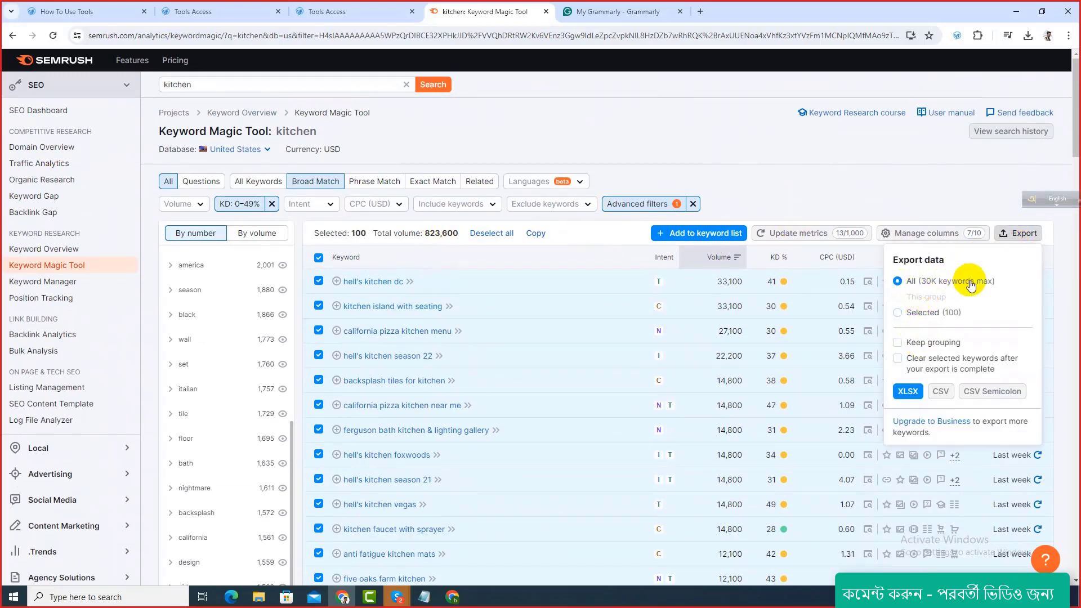
{"action": "left_click", "coordinate": [921, 316]}
{"action": "left_click", "coordinate": [920, 283]}
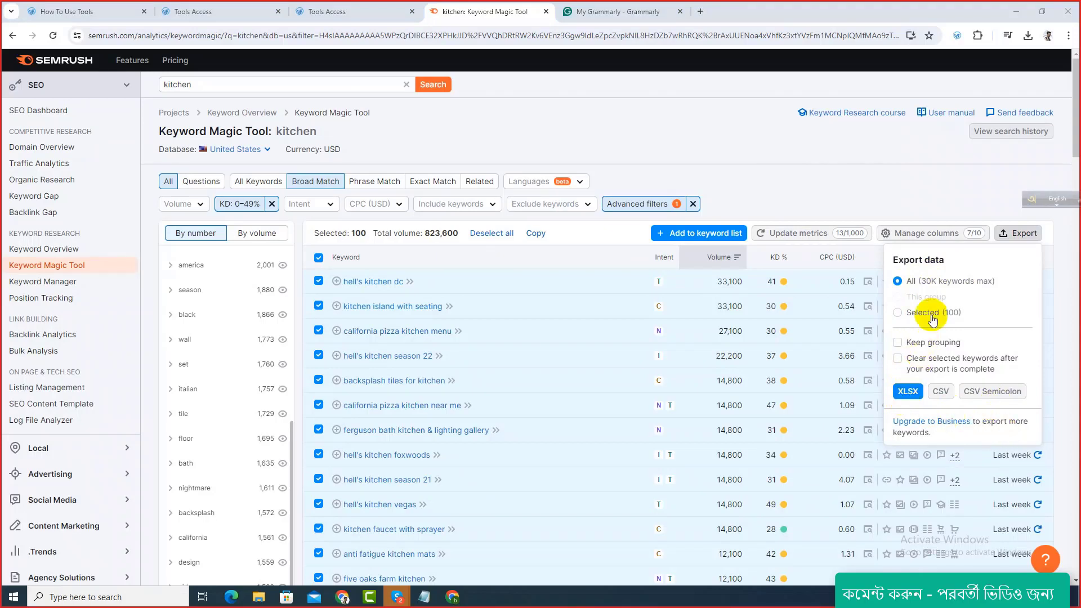
{"action": "left_click", "coordinate": [918, 195]}
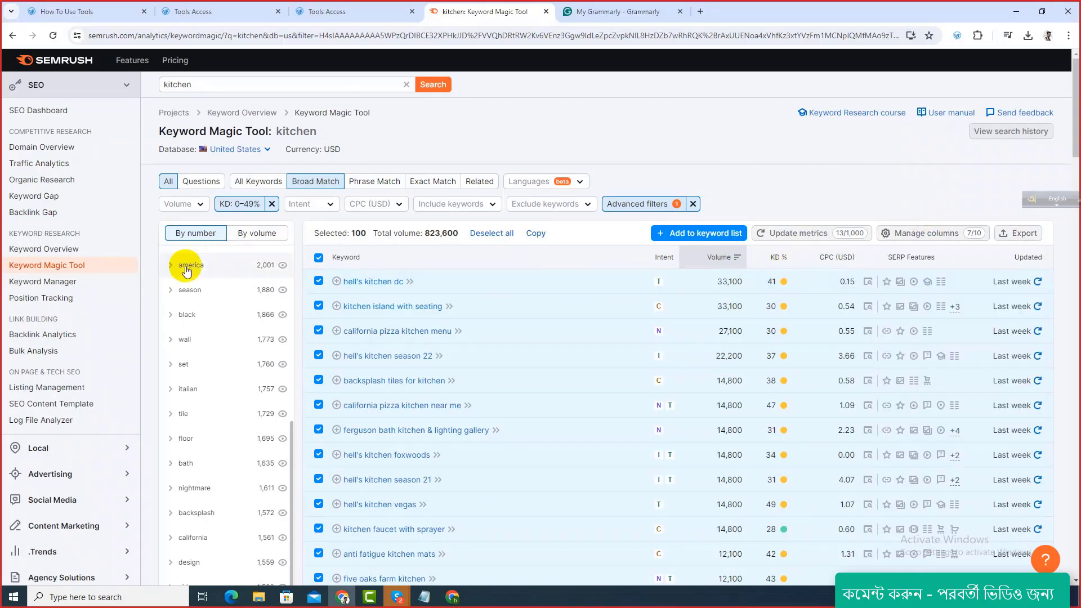